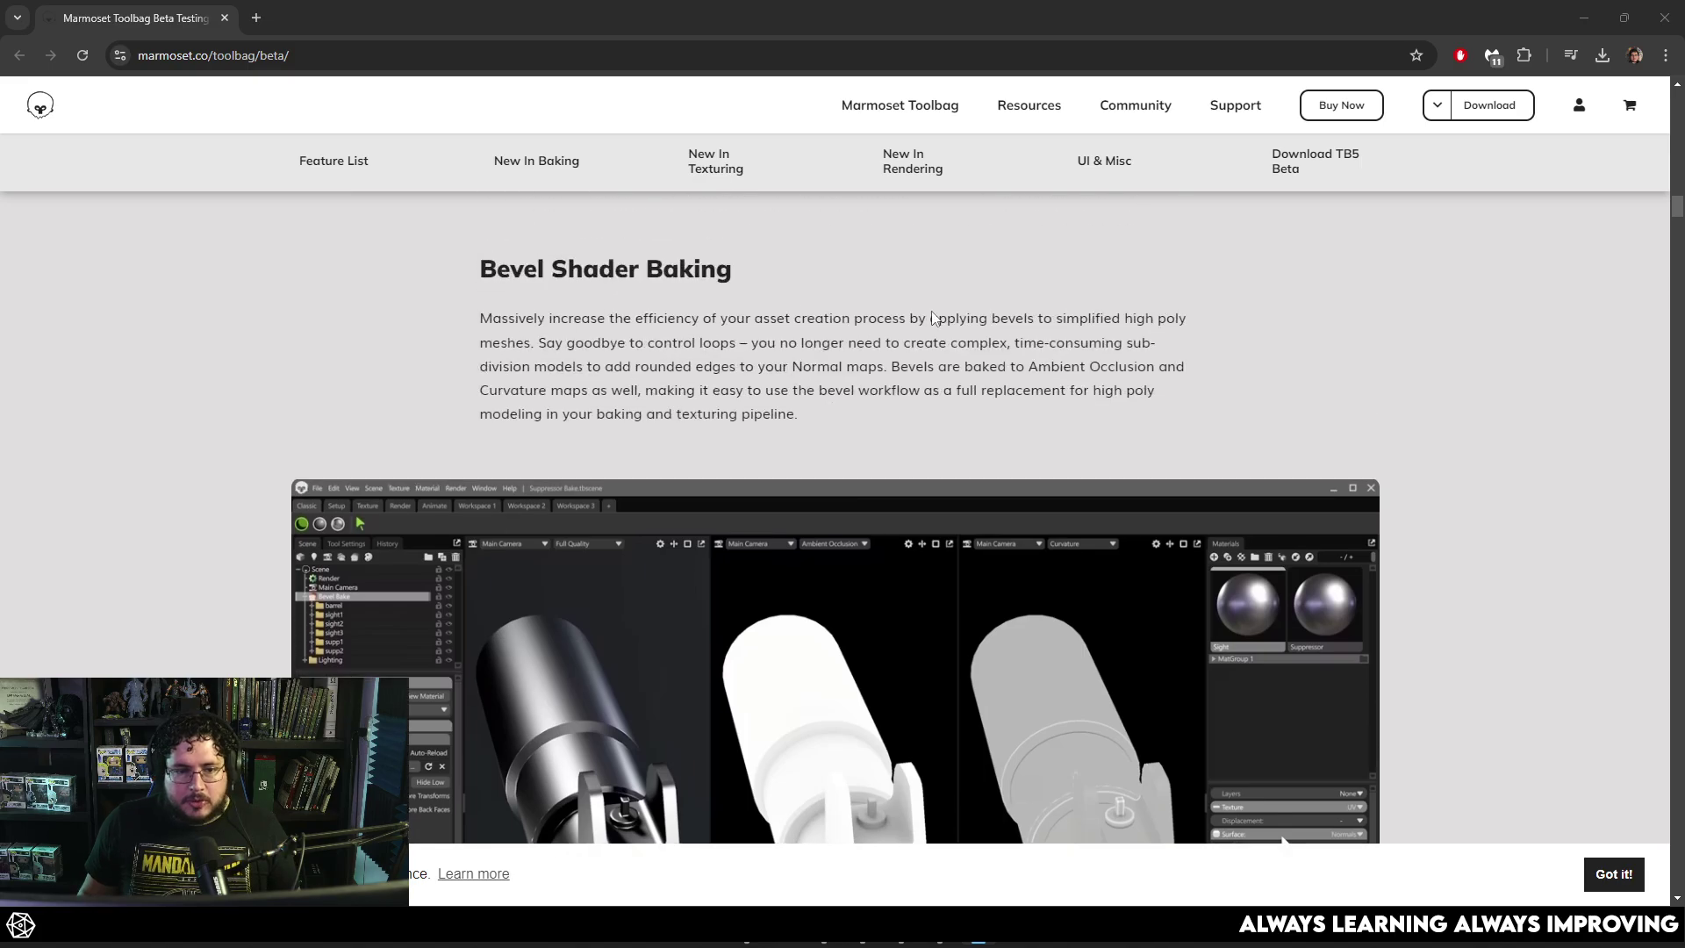
Read through the new texturing features on the Toolbag 5 beta page, from UDIM tile support to Vector Layers.
scroll(932, 313, down, 15)
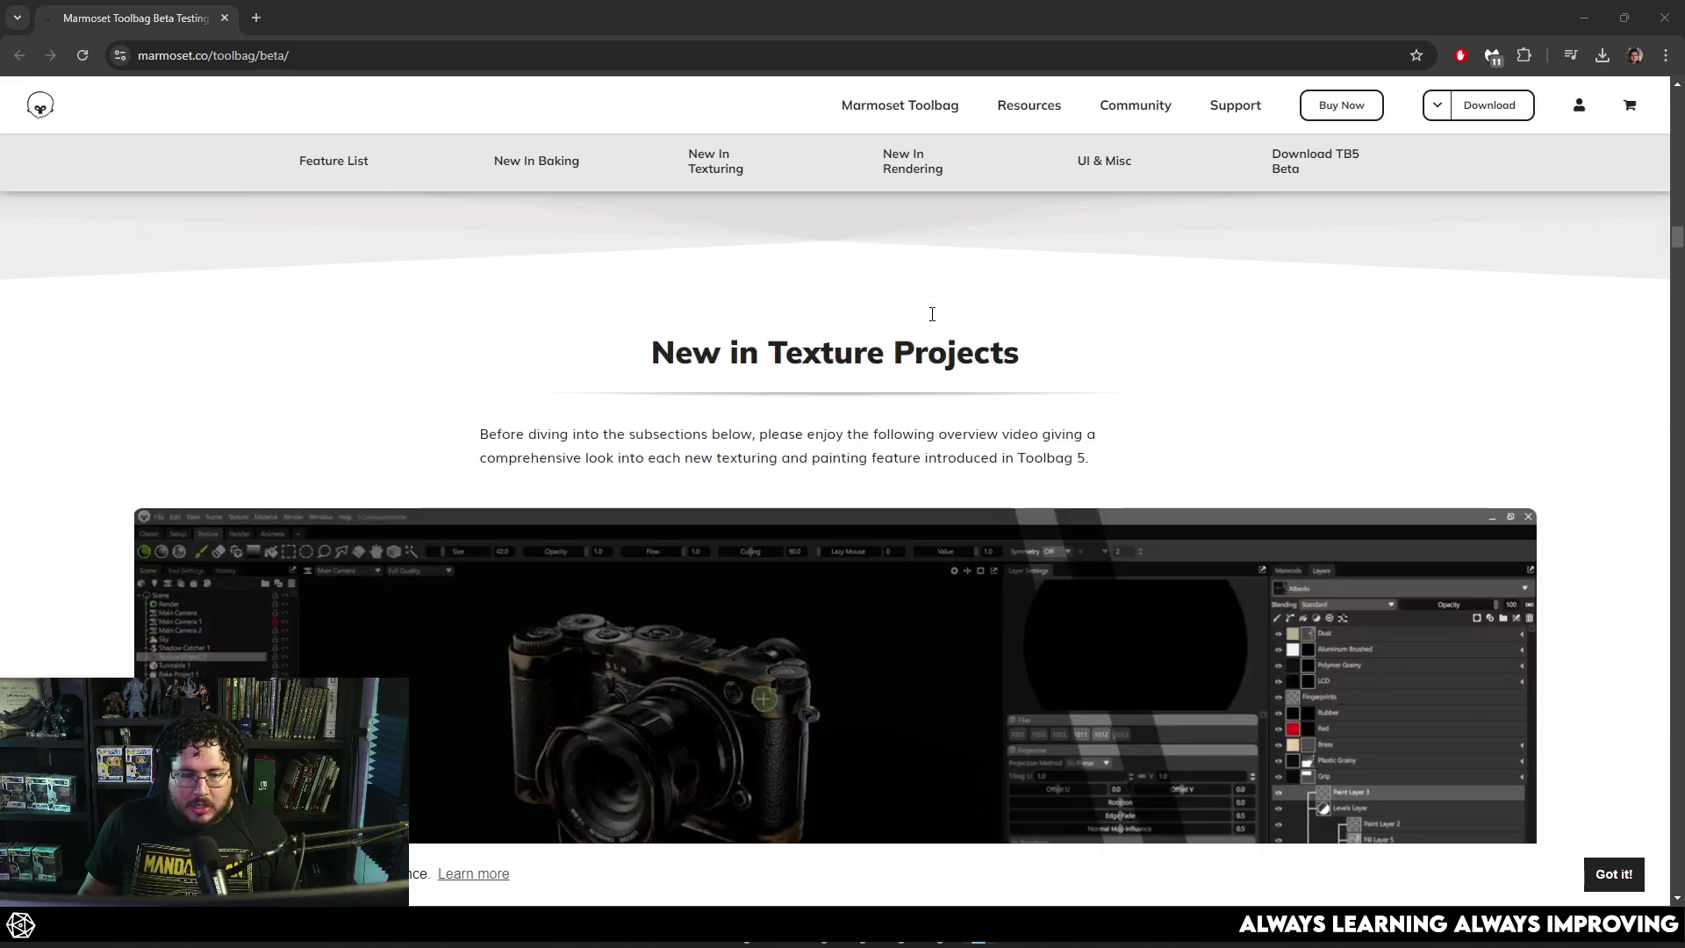
scroll(681, 623, down, 5)
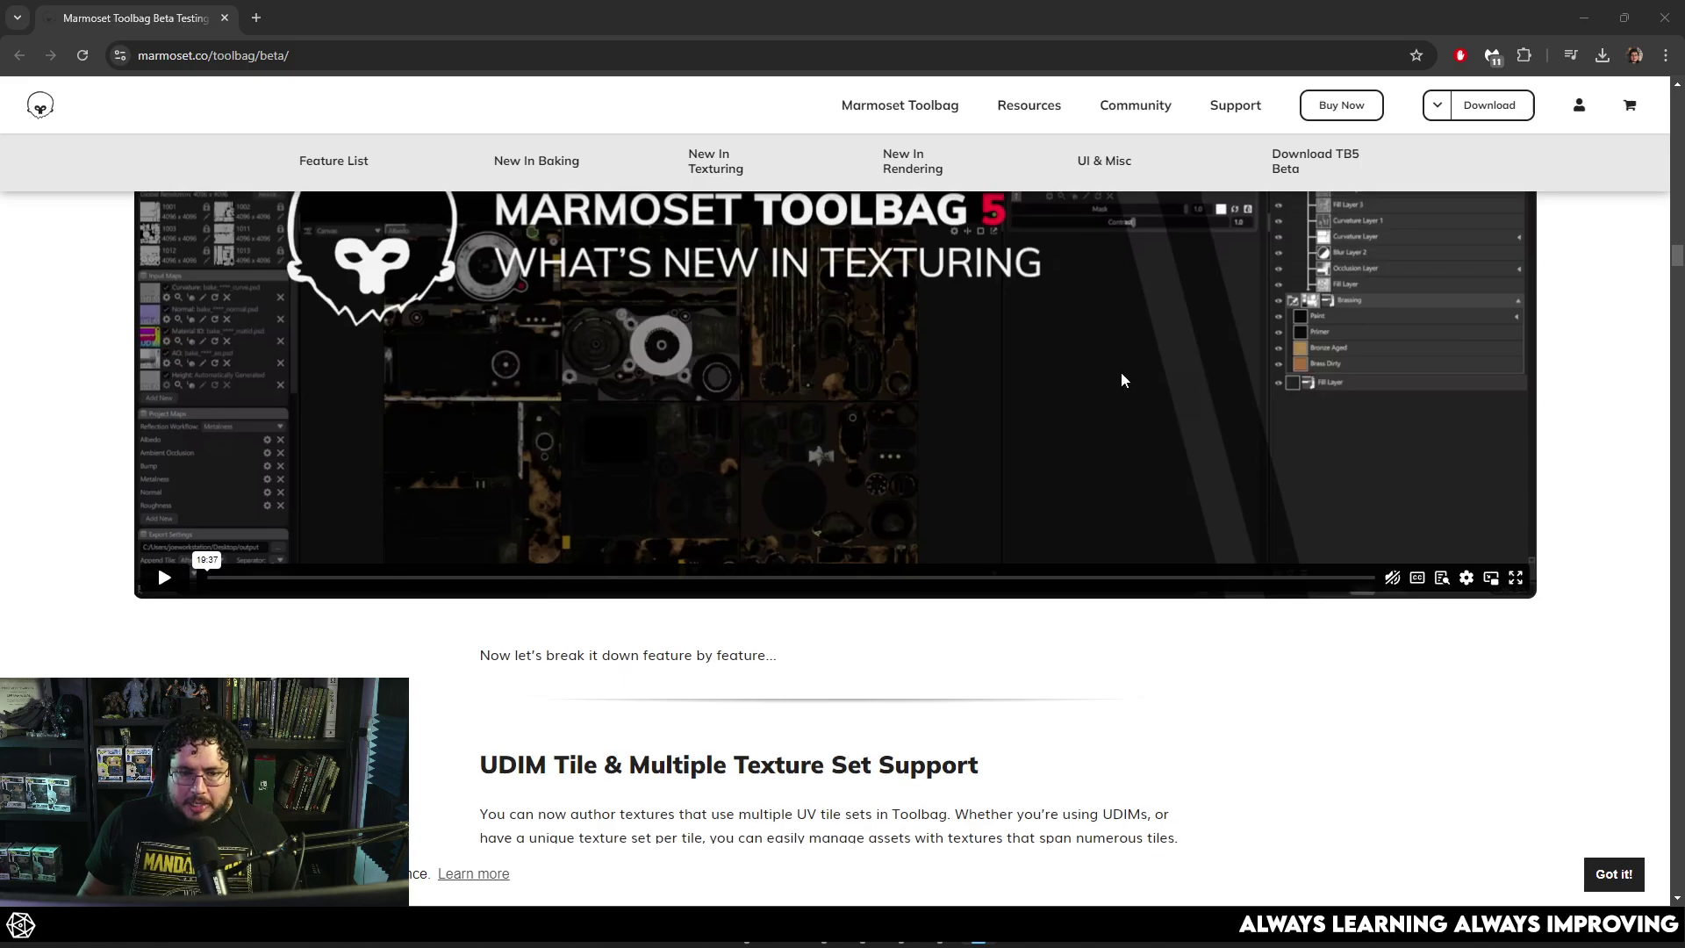
scroll(1120, 376, up, 6)
scroll(635, 454, down, 2)
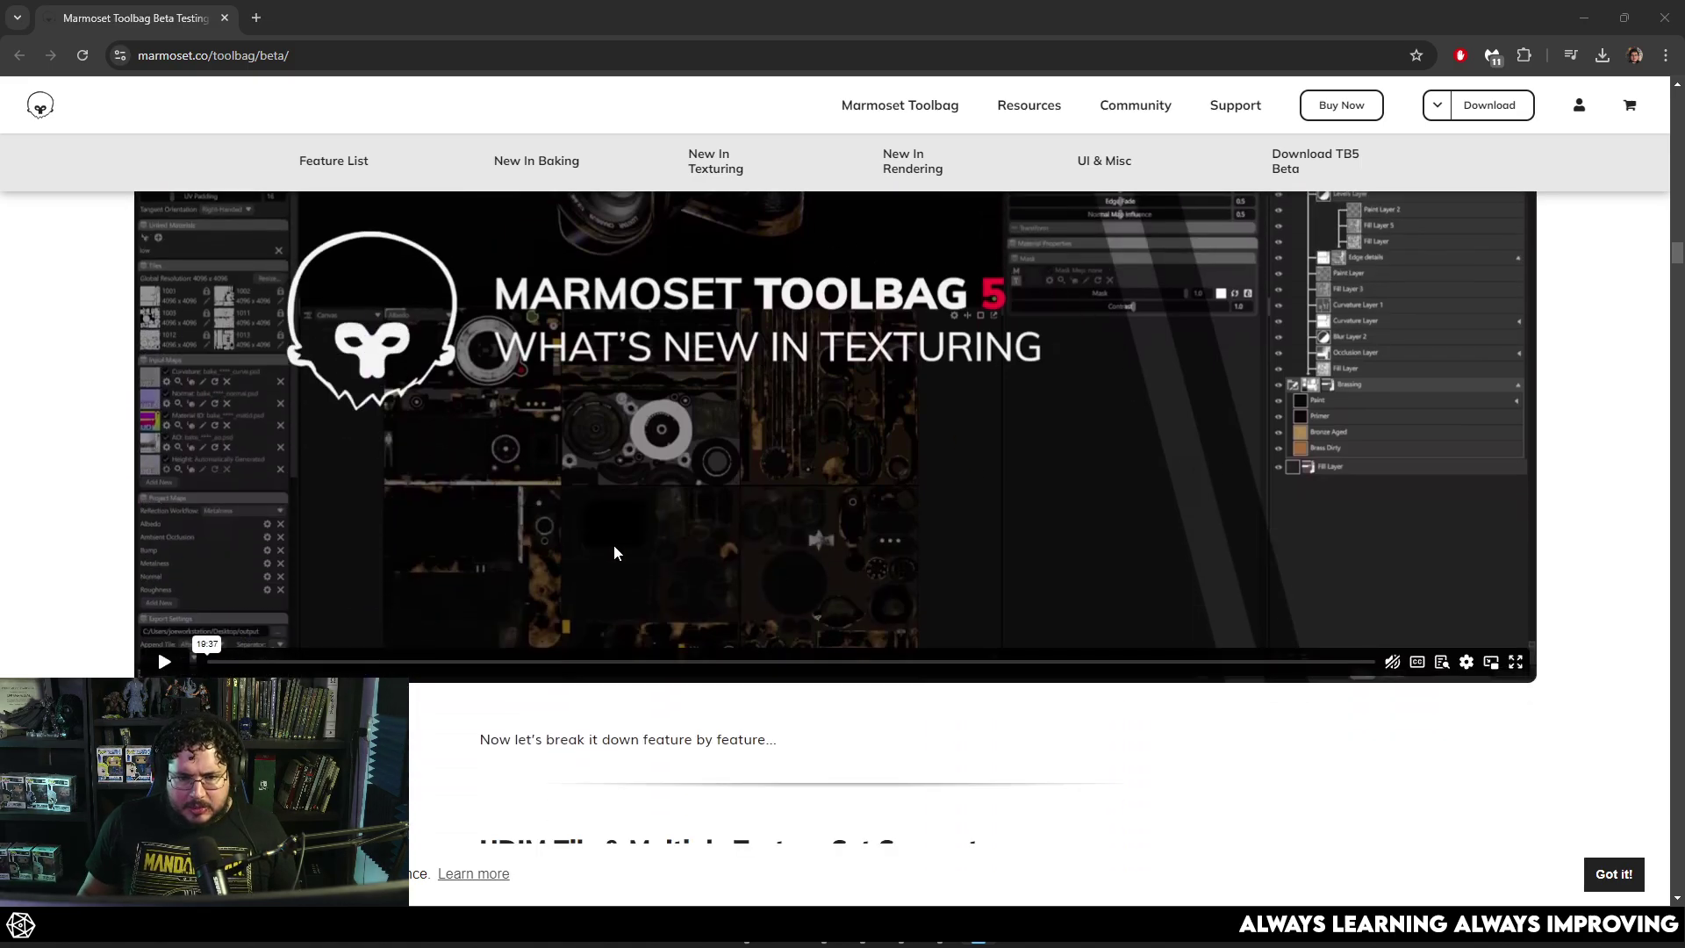
scroll(1044, 427, down, 6)
scroll(1044, 427, down, 5)
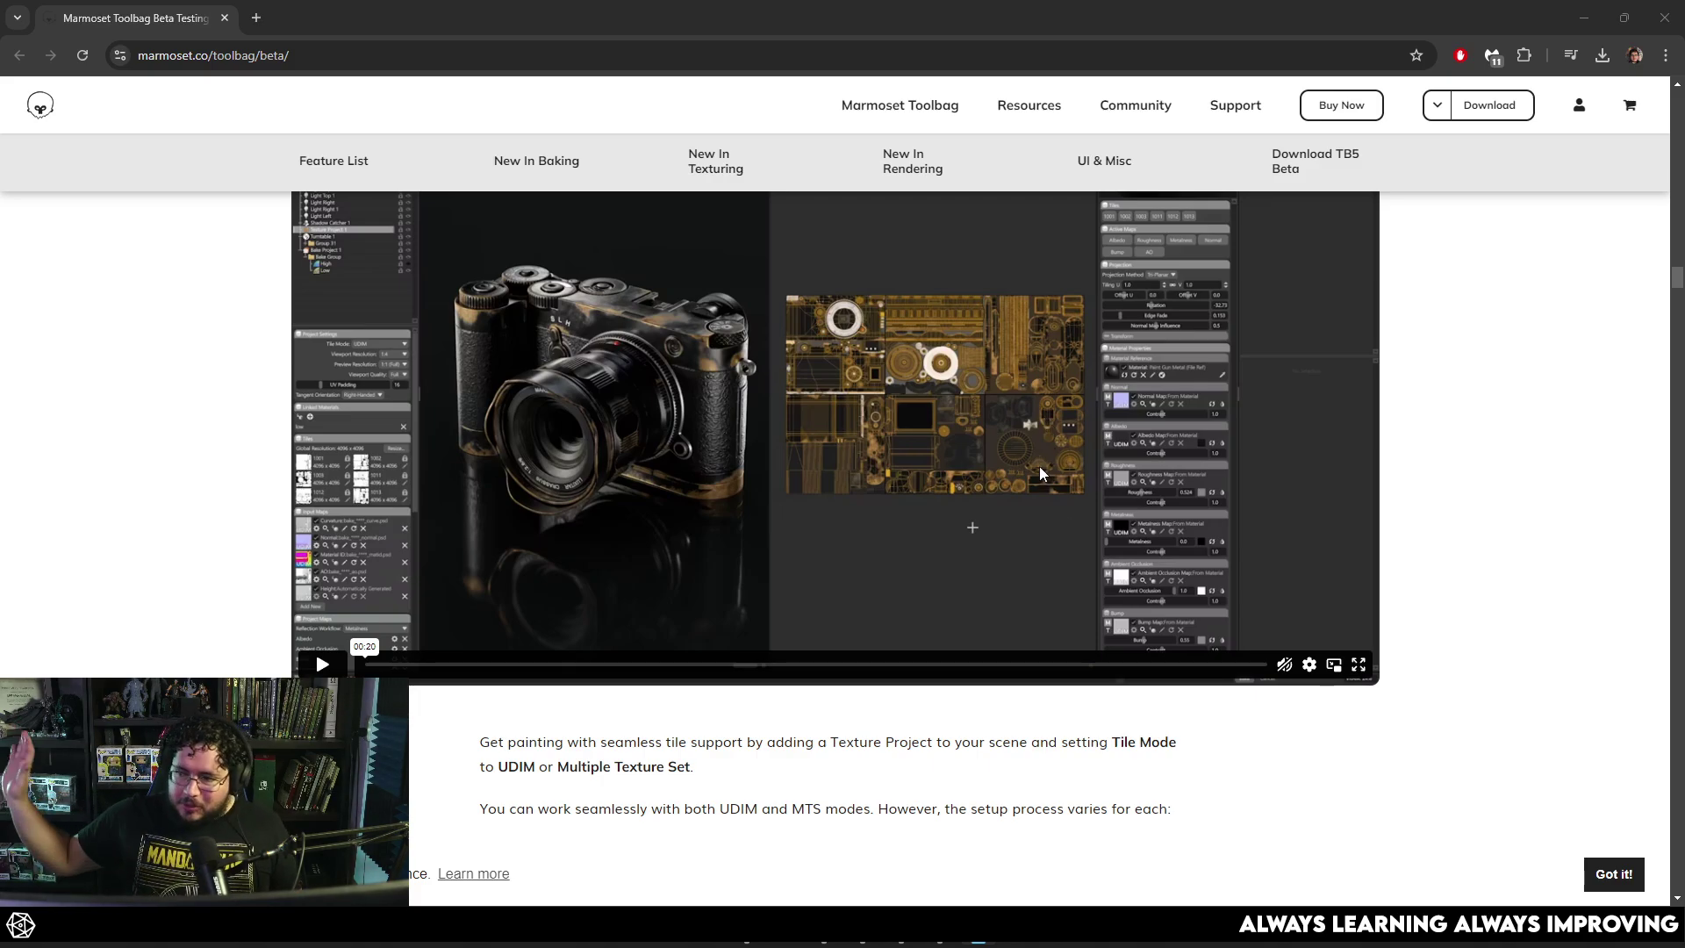
scroll(1000, 448, down, 1)
scroll(1193, 495, down, 3)
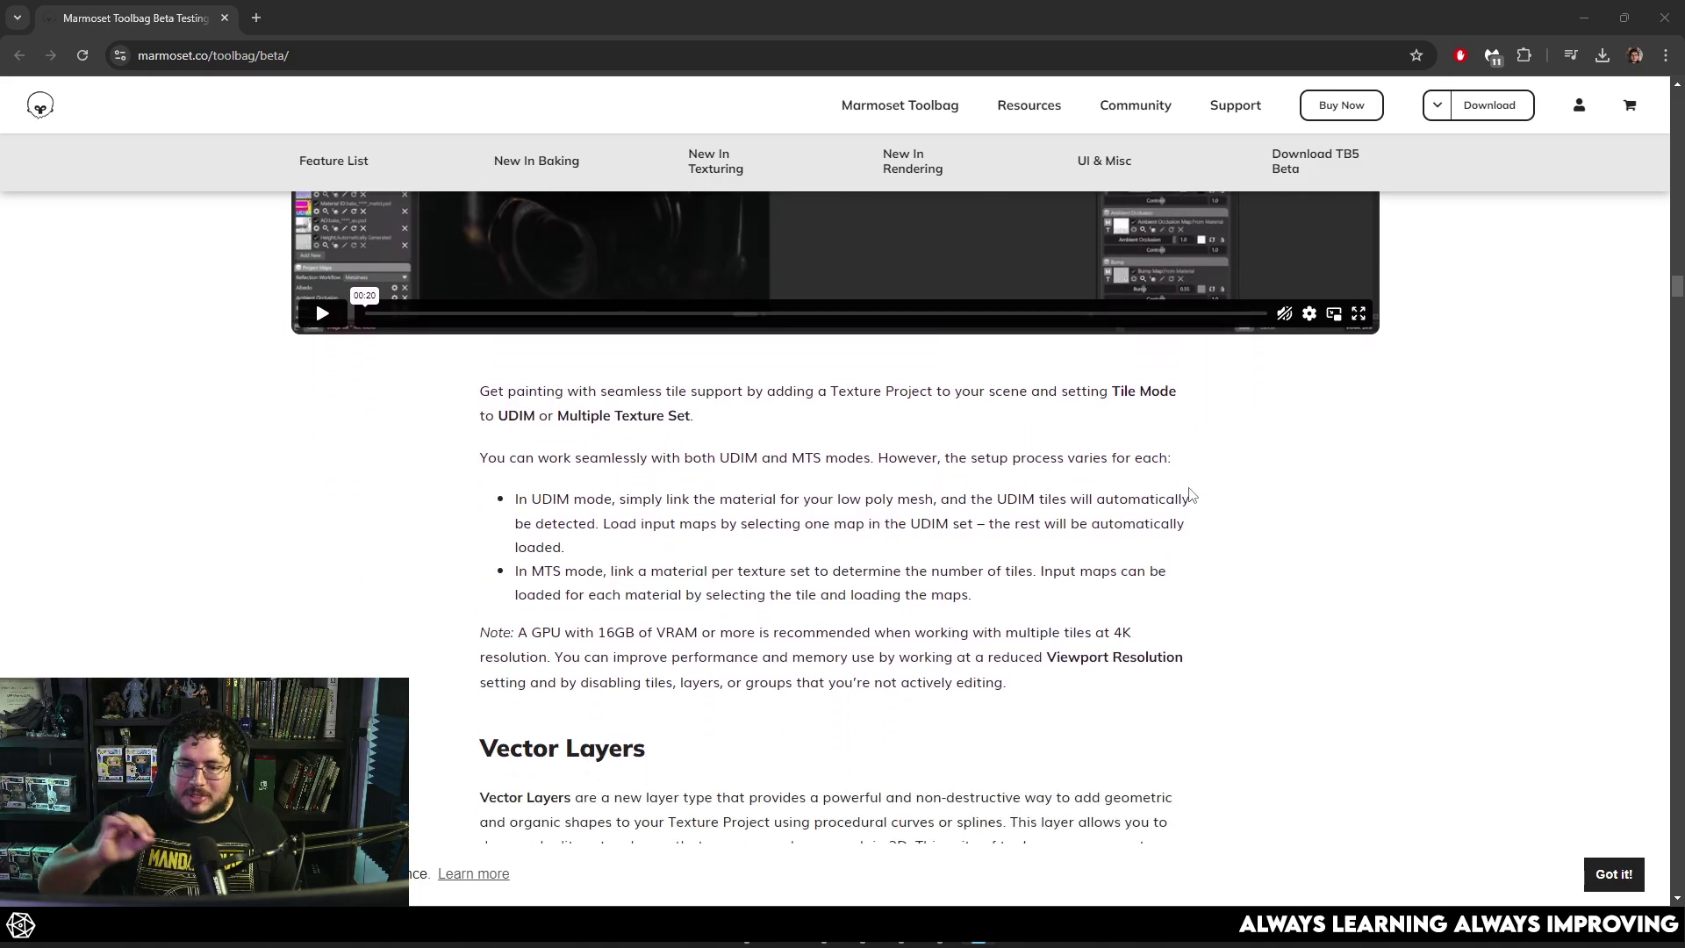
scroll(963, 489, down, 1)
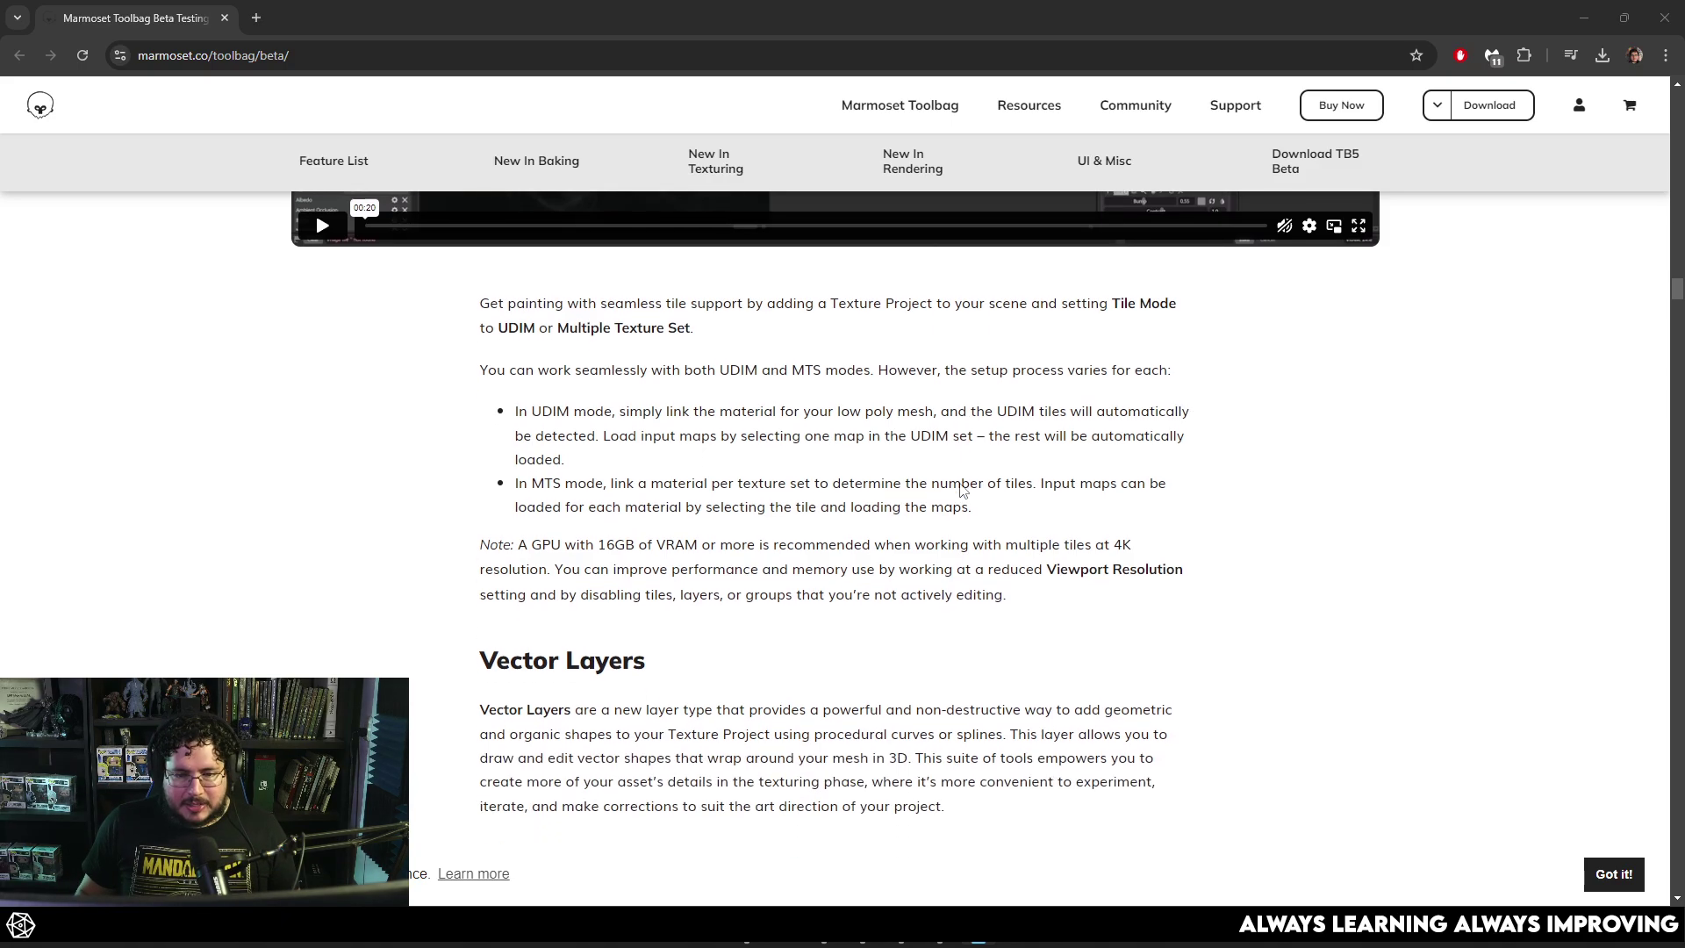
scroll(963, 489, down, 11)
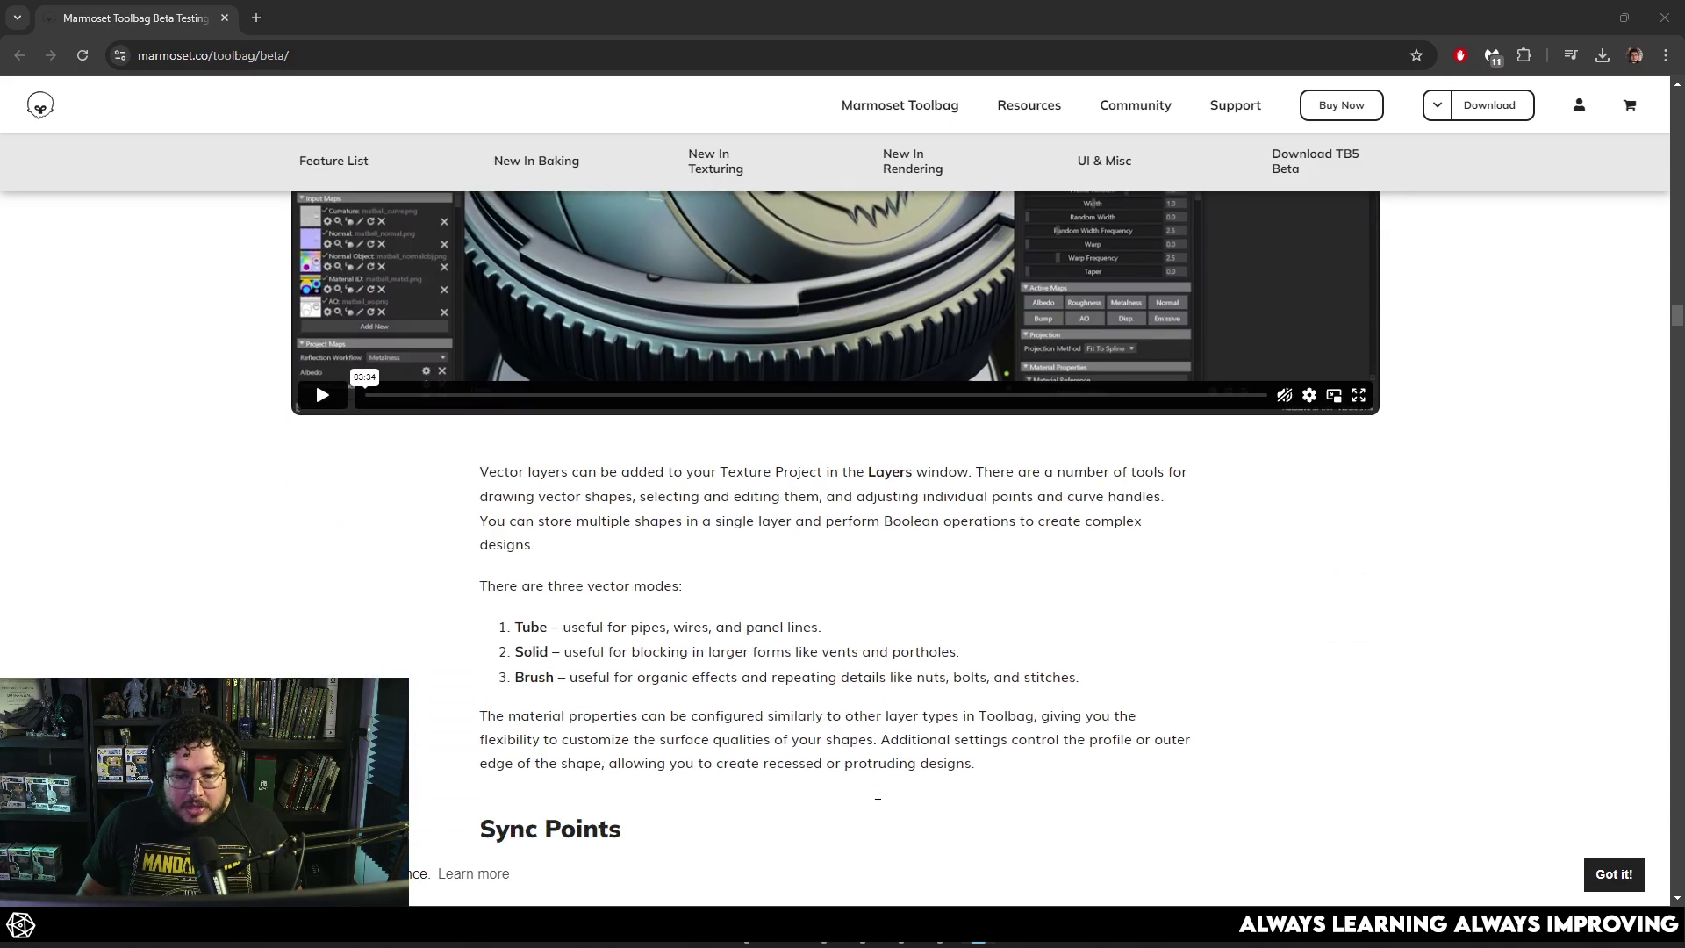
Switch to Marmoset Toolbag and examine the horned character in the ThyrosMarmoset scene from several angles.
mouse_move(939, 930)
click(863, 928)
scroll(903, 567, down, 5)
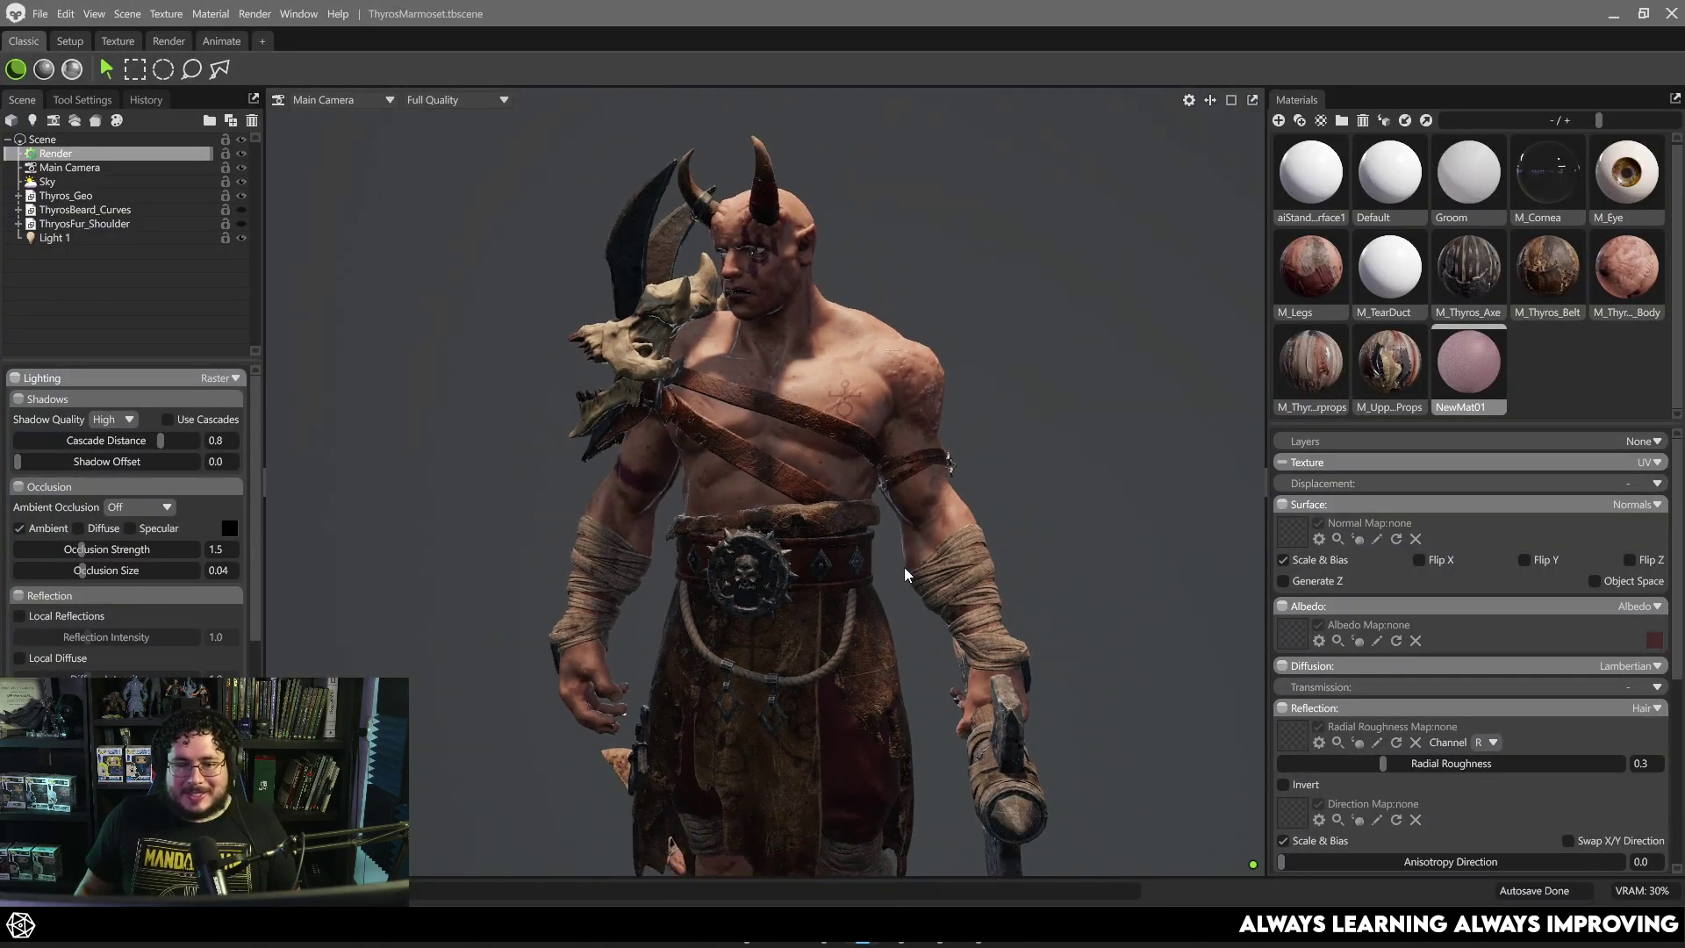
scroll(916, 586, up, 2)
alt+drag(646, 546, 724, 494)
scroll(692, 554, down, 2)
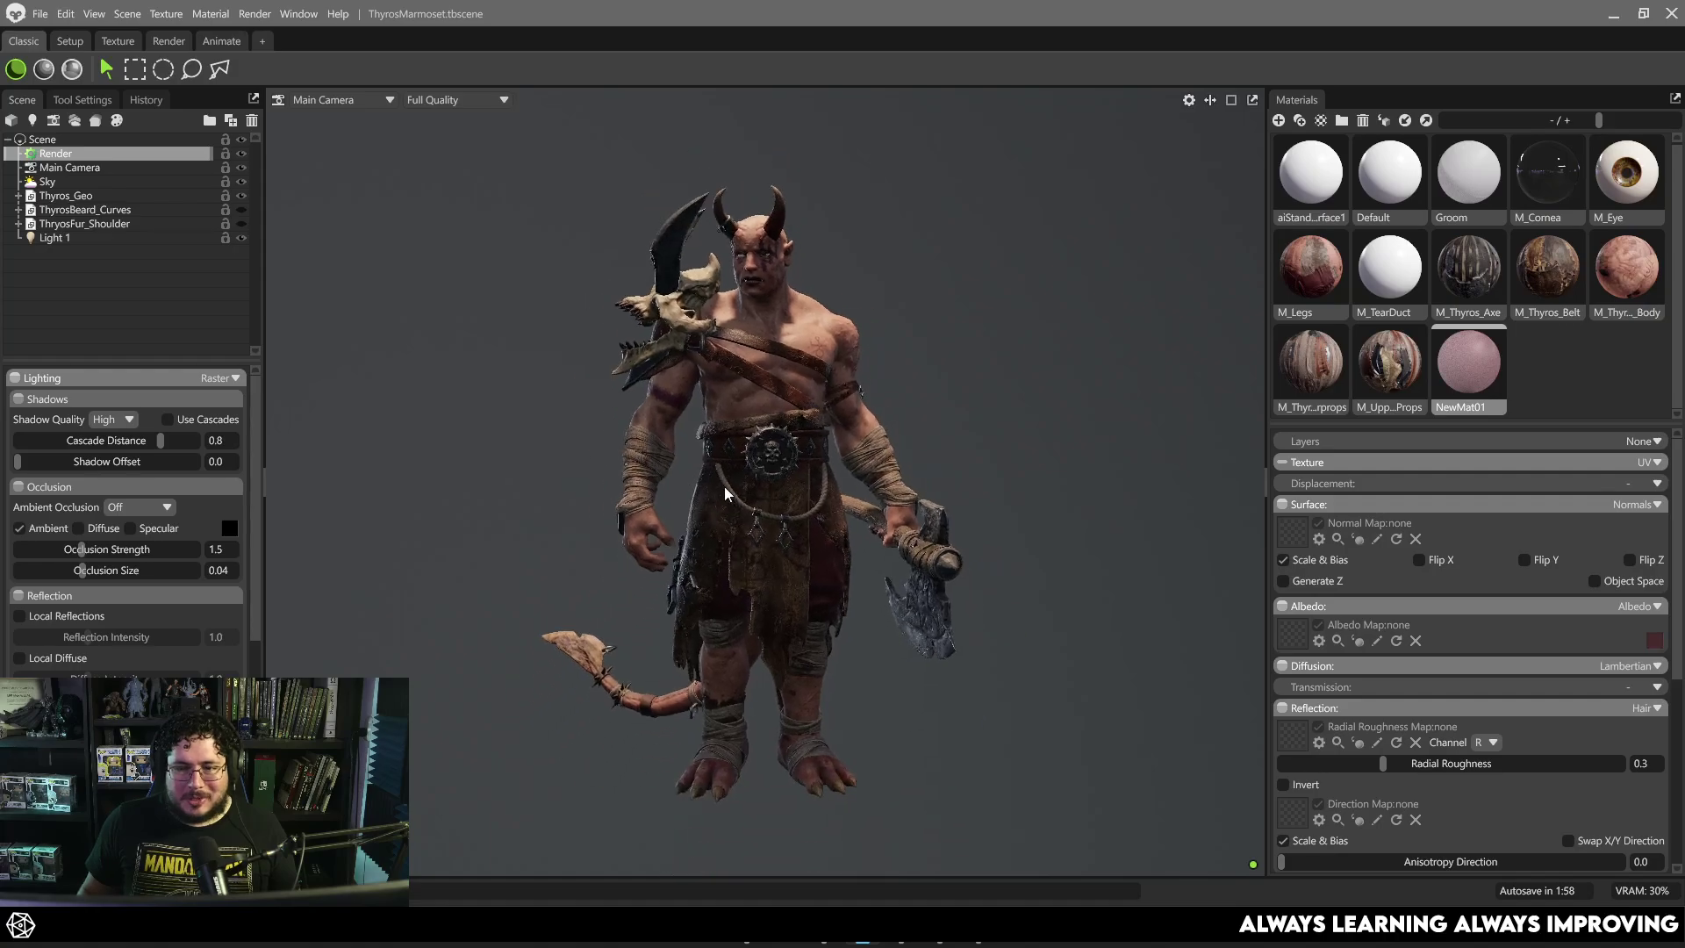
alt+right_drag(725, 494, 846, 530)
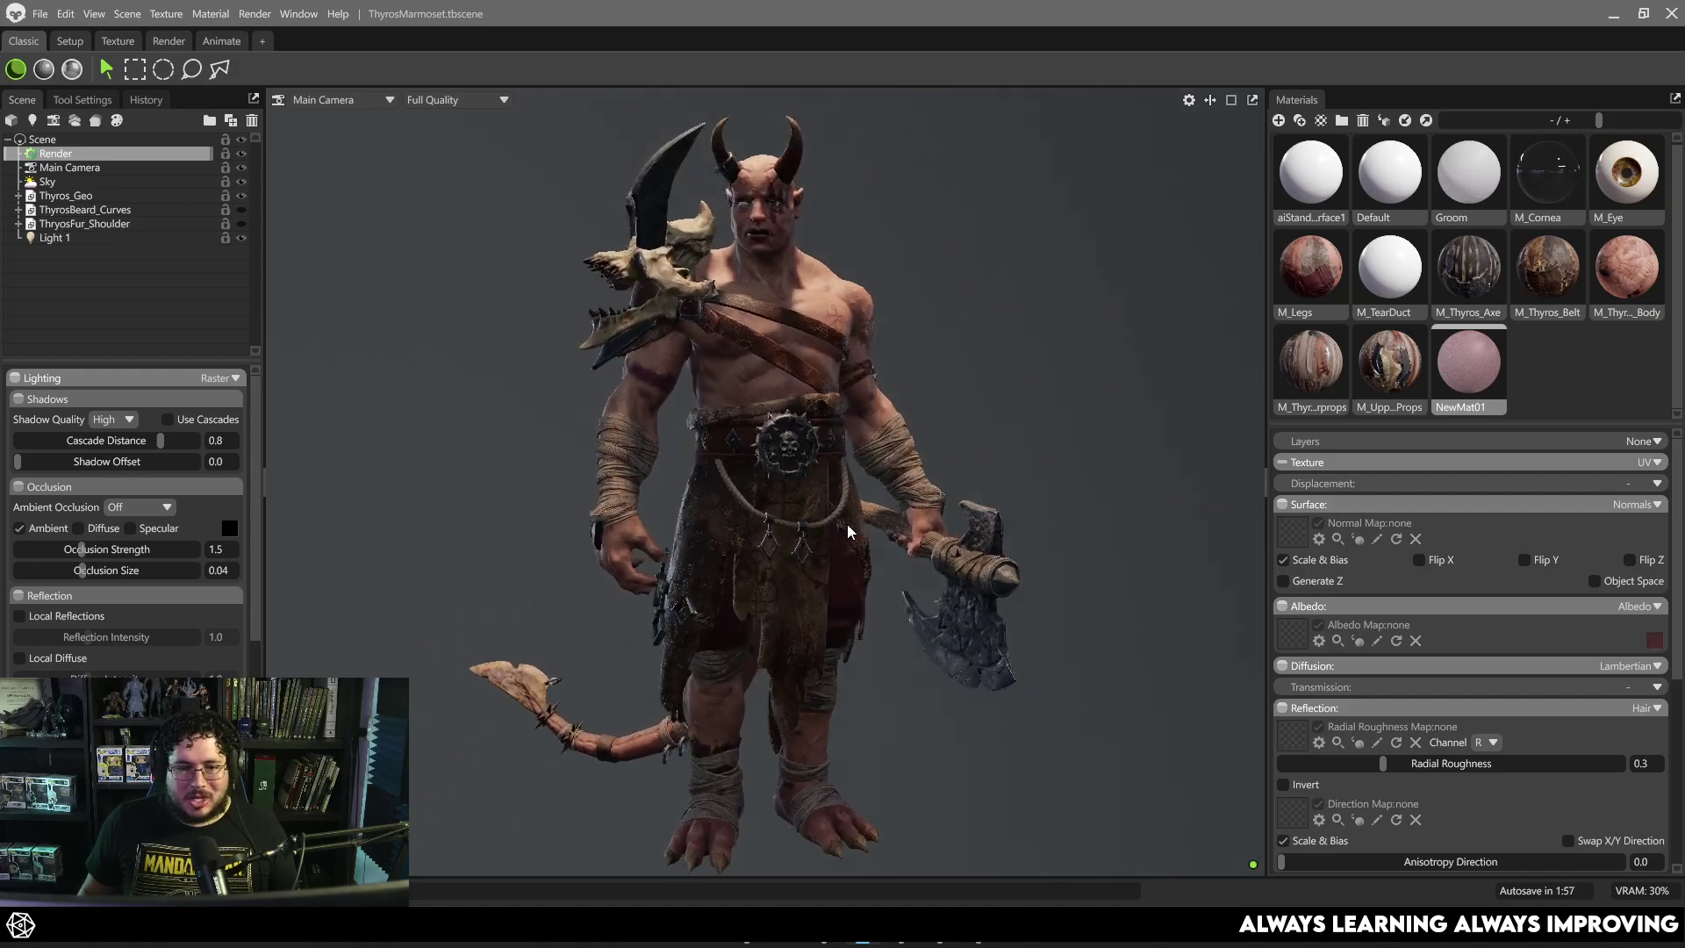
mouse_move(846, 530)
alt+mouse_down()
mouse_move(710, 530)
mouse_move(875, 537)
mouse_move(856, 536)
alt+mouse_up()
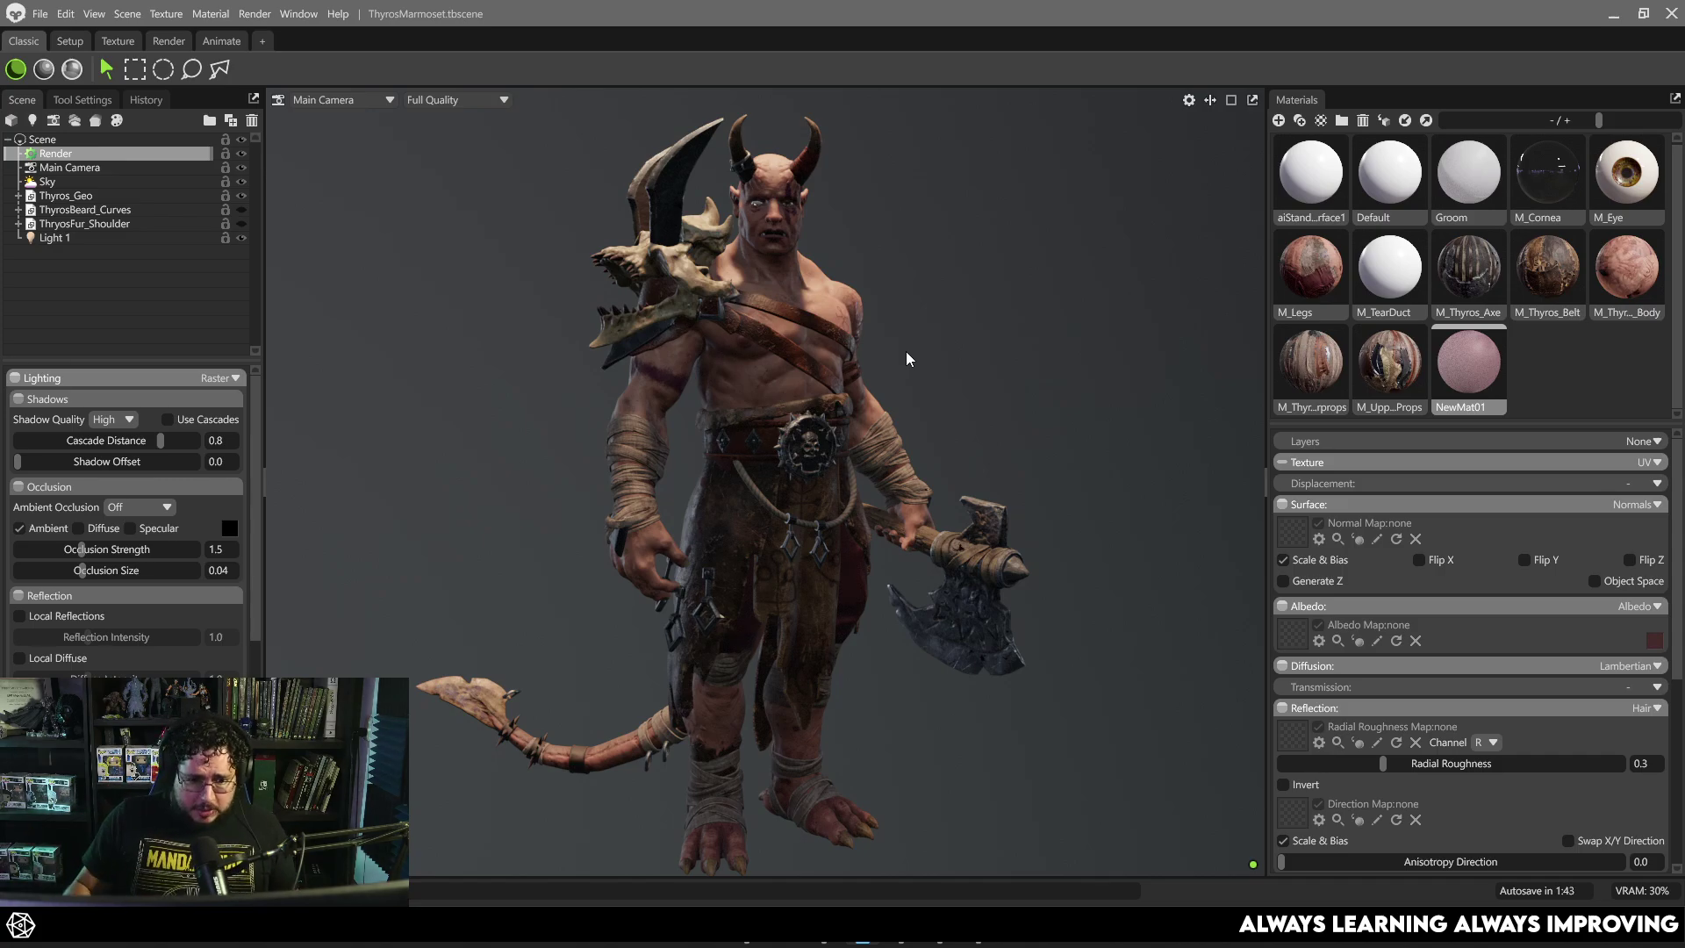
mouse_move(954, 450)
mouse_down()
mouse_move(917, 445)
mouse_move(940, 444)
mouse_up()
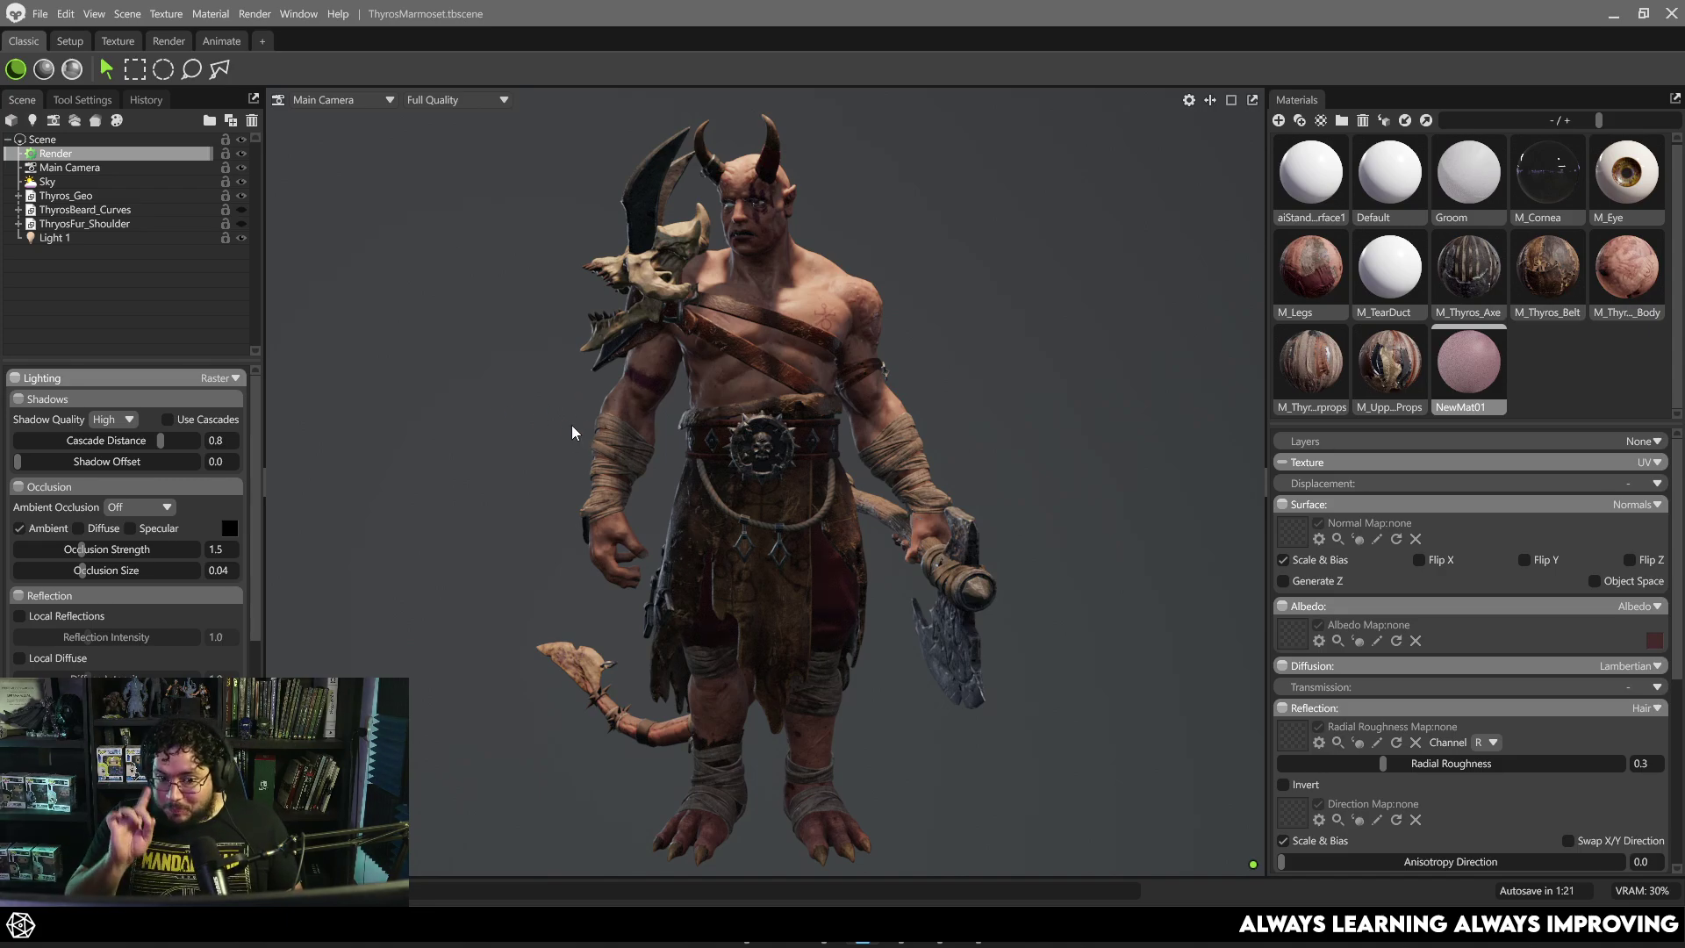
alt+drag(511, 402, 570, 405)
Set the Render object's lighting mode to Ray Tracing and view the character's upper body.
scroll(570, 405, up, 2)
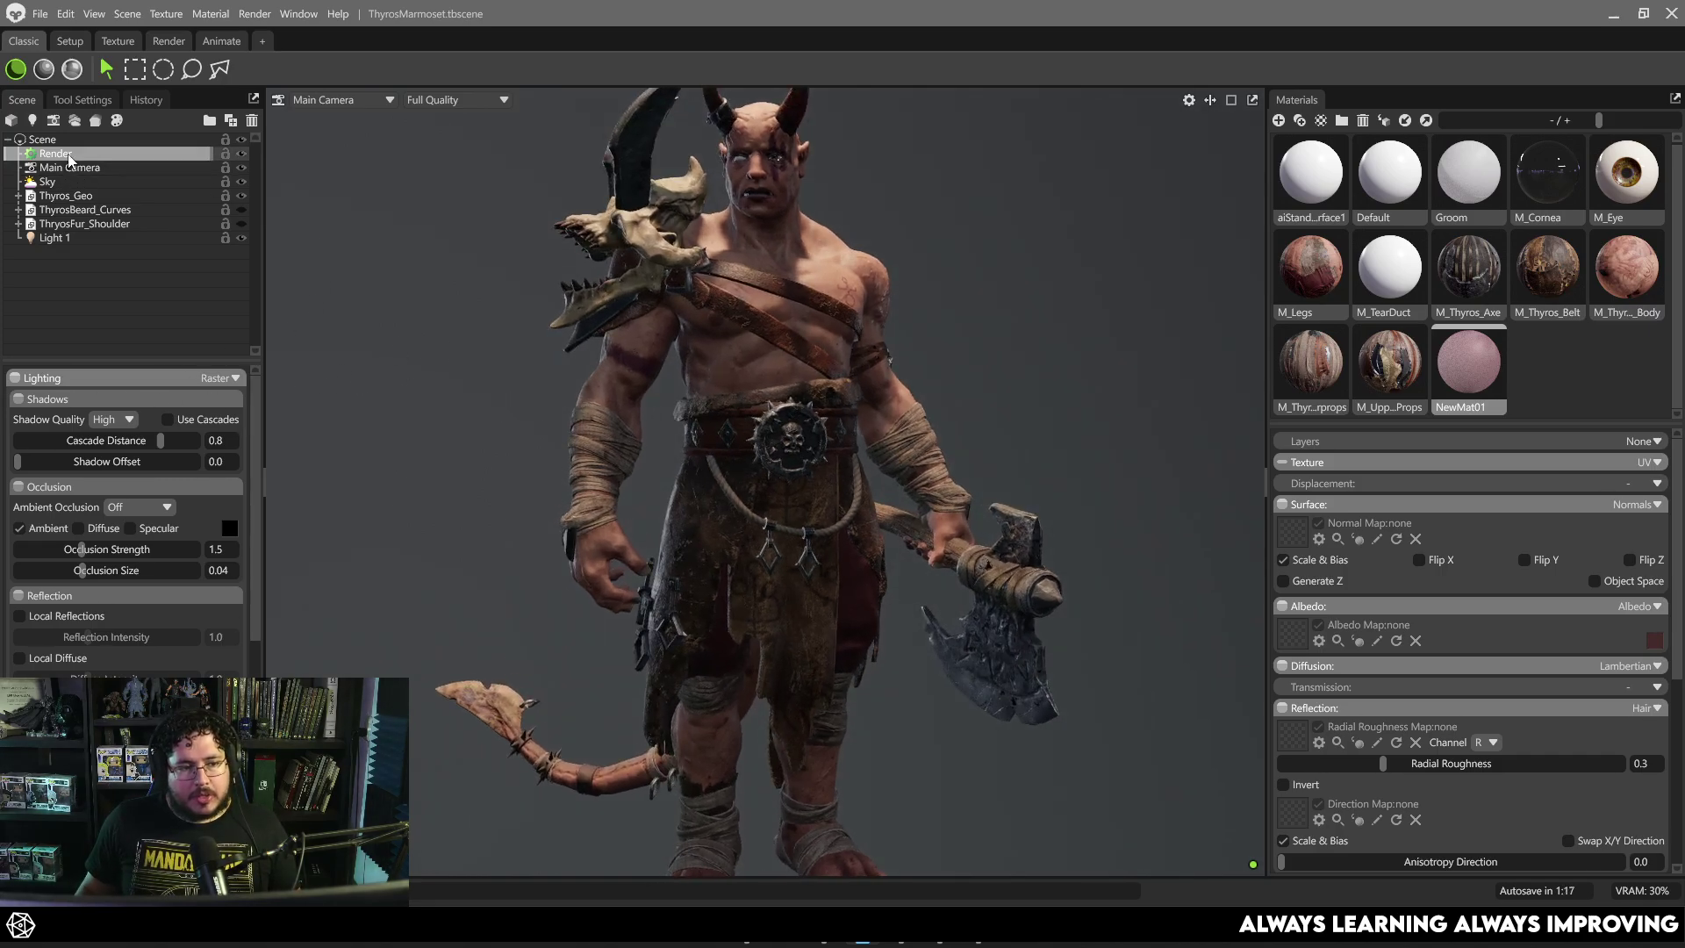
scroll(408, 274, up, 2)
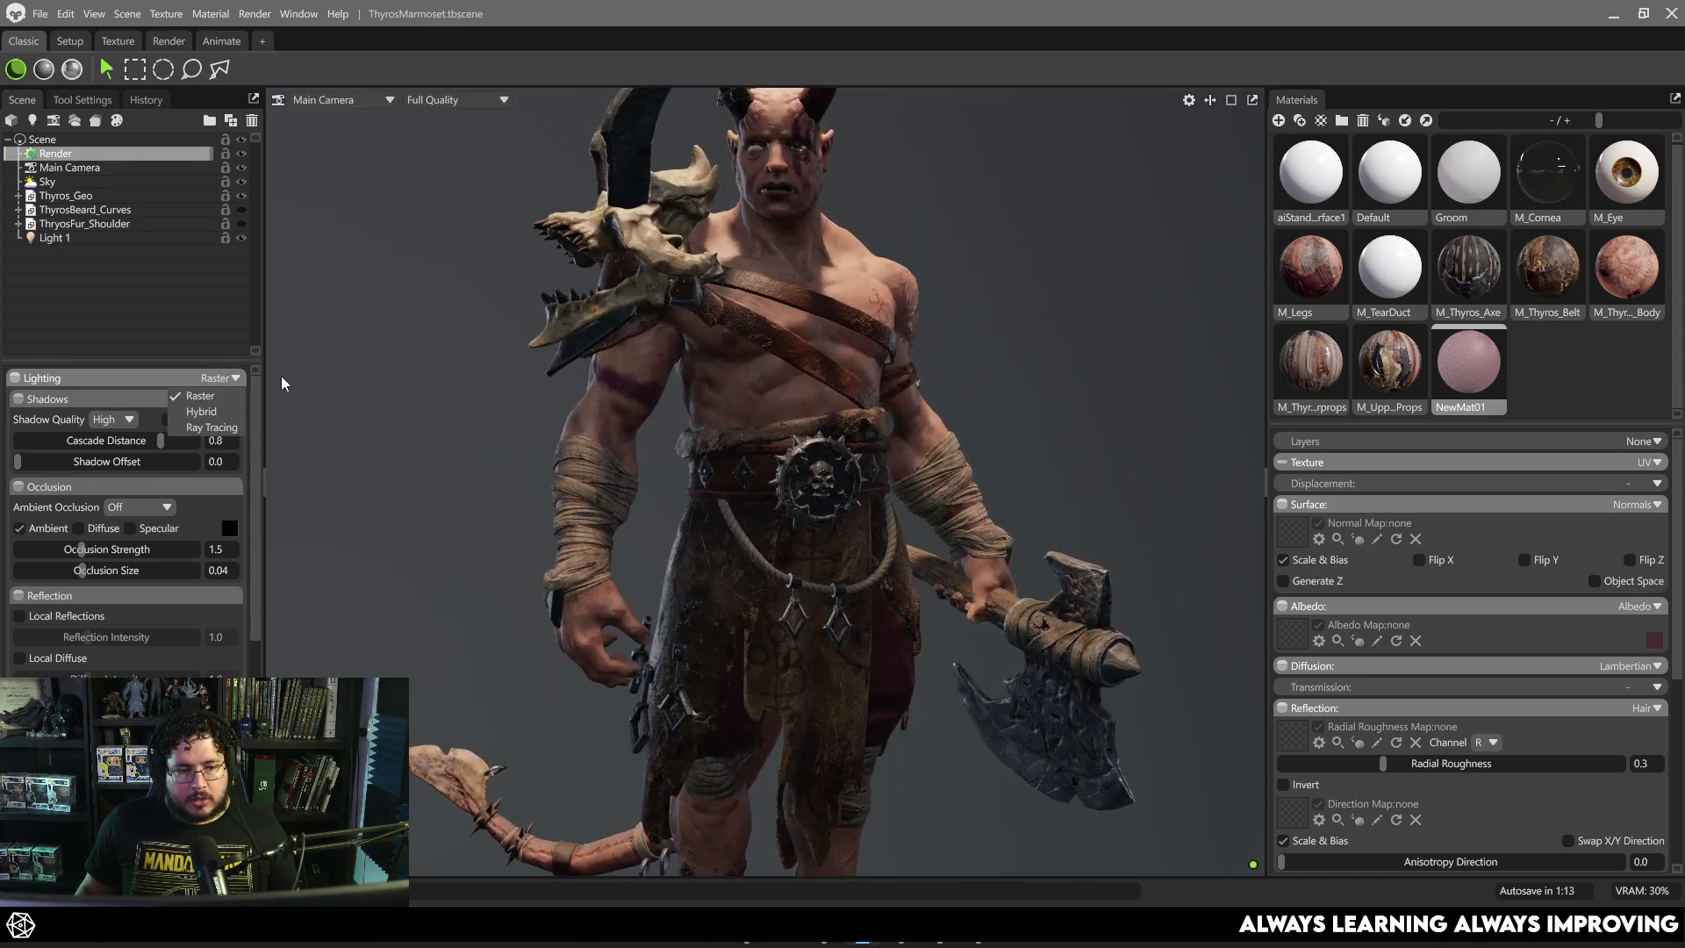
click(42, 396)
click(39, 395)
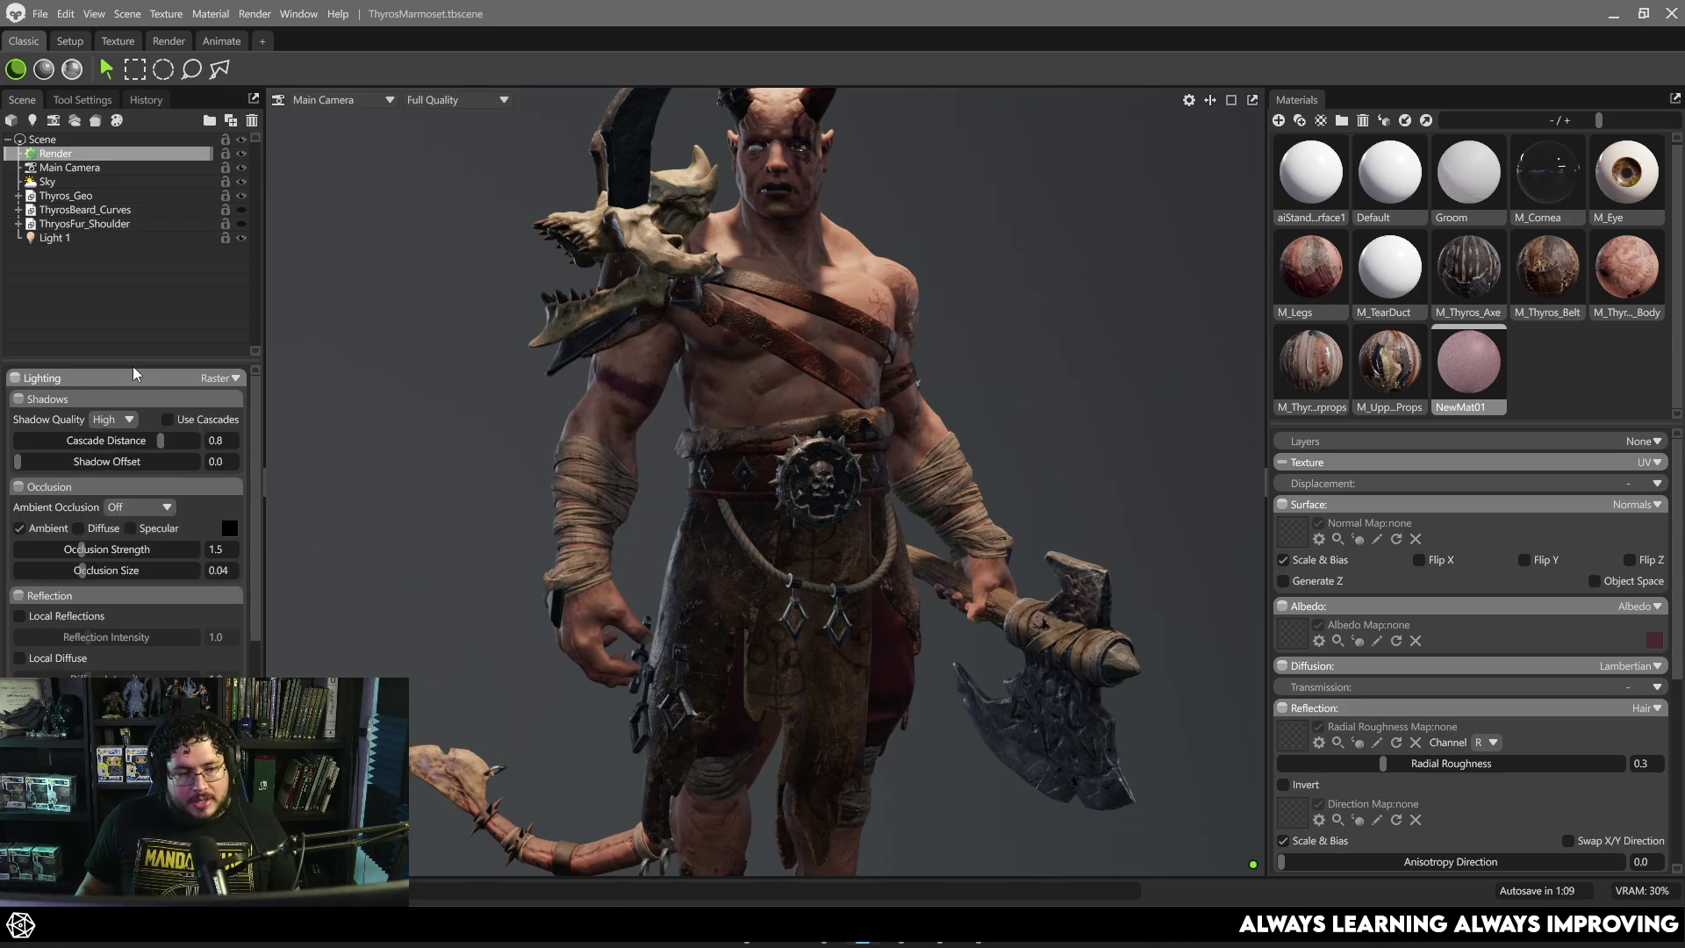
click(219, 379)
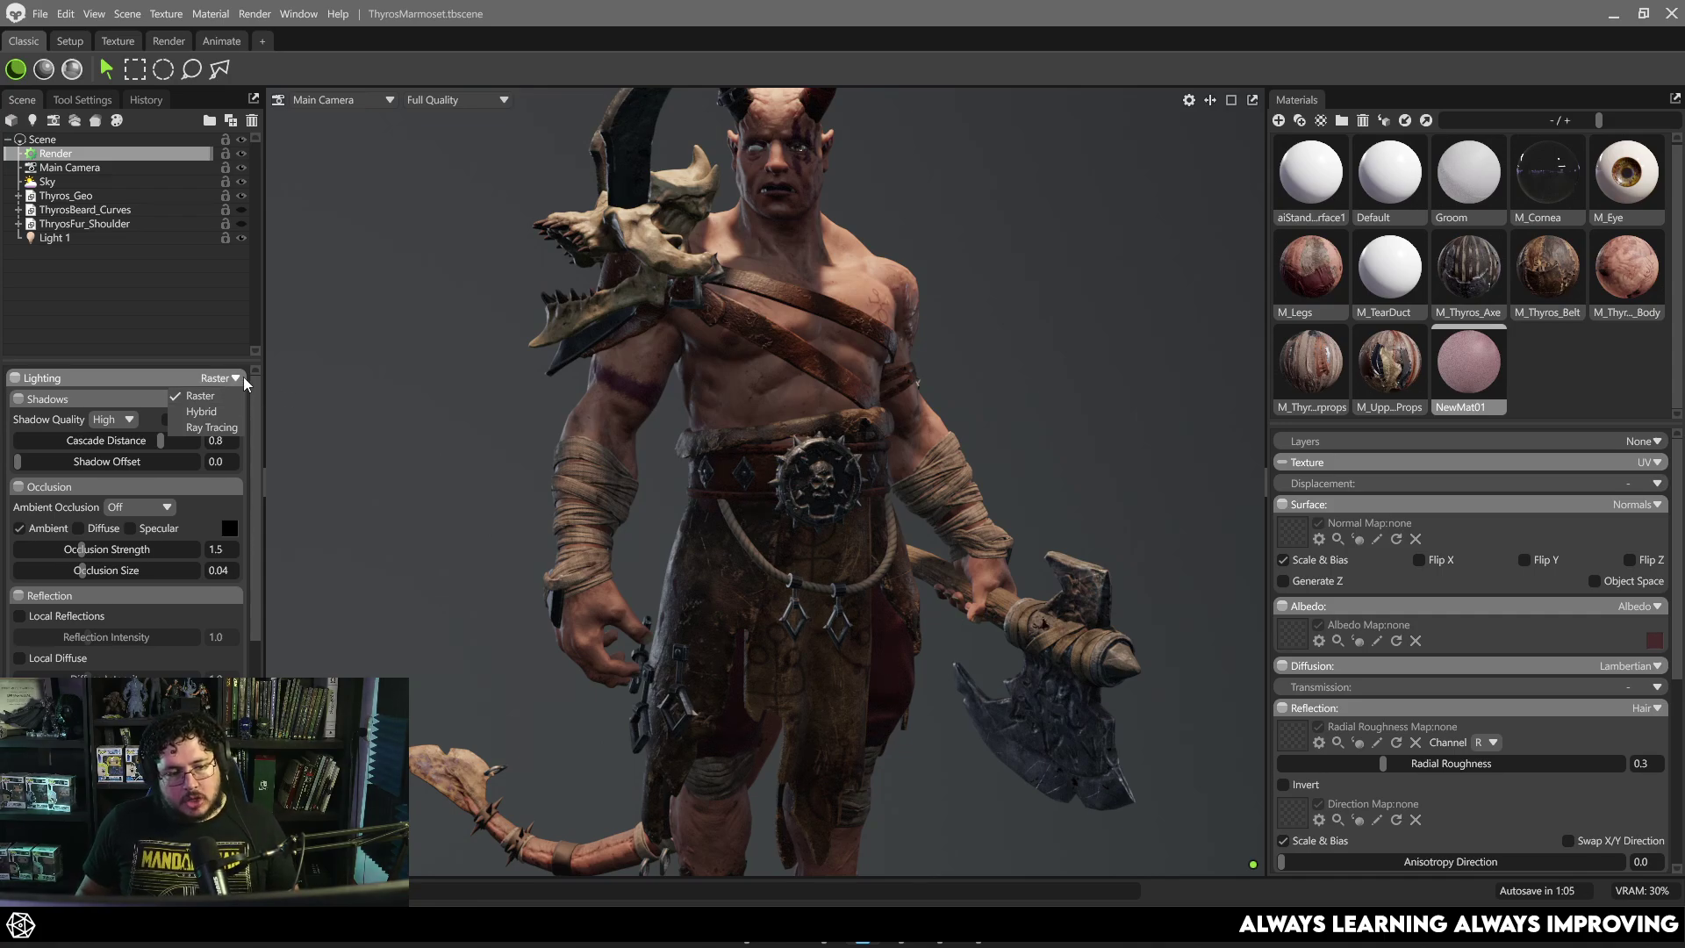
click(203, 427)
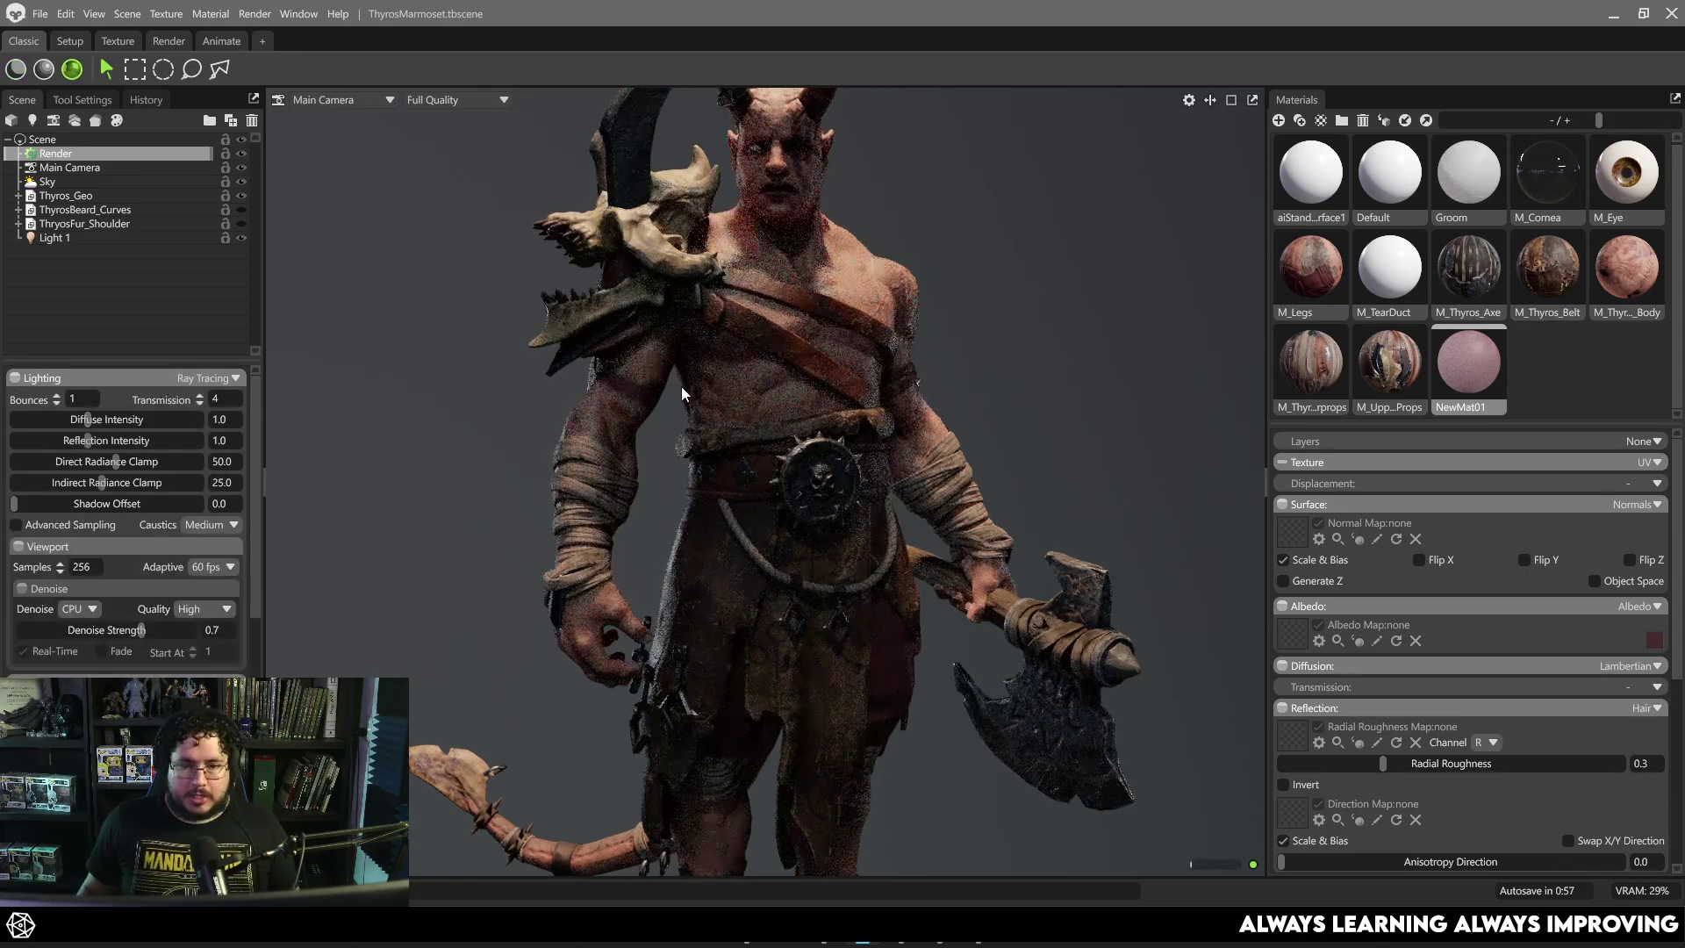
right_drag(691, 470, 761, 414)
middle_drag(761, 414, 746, 477)
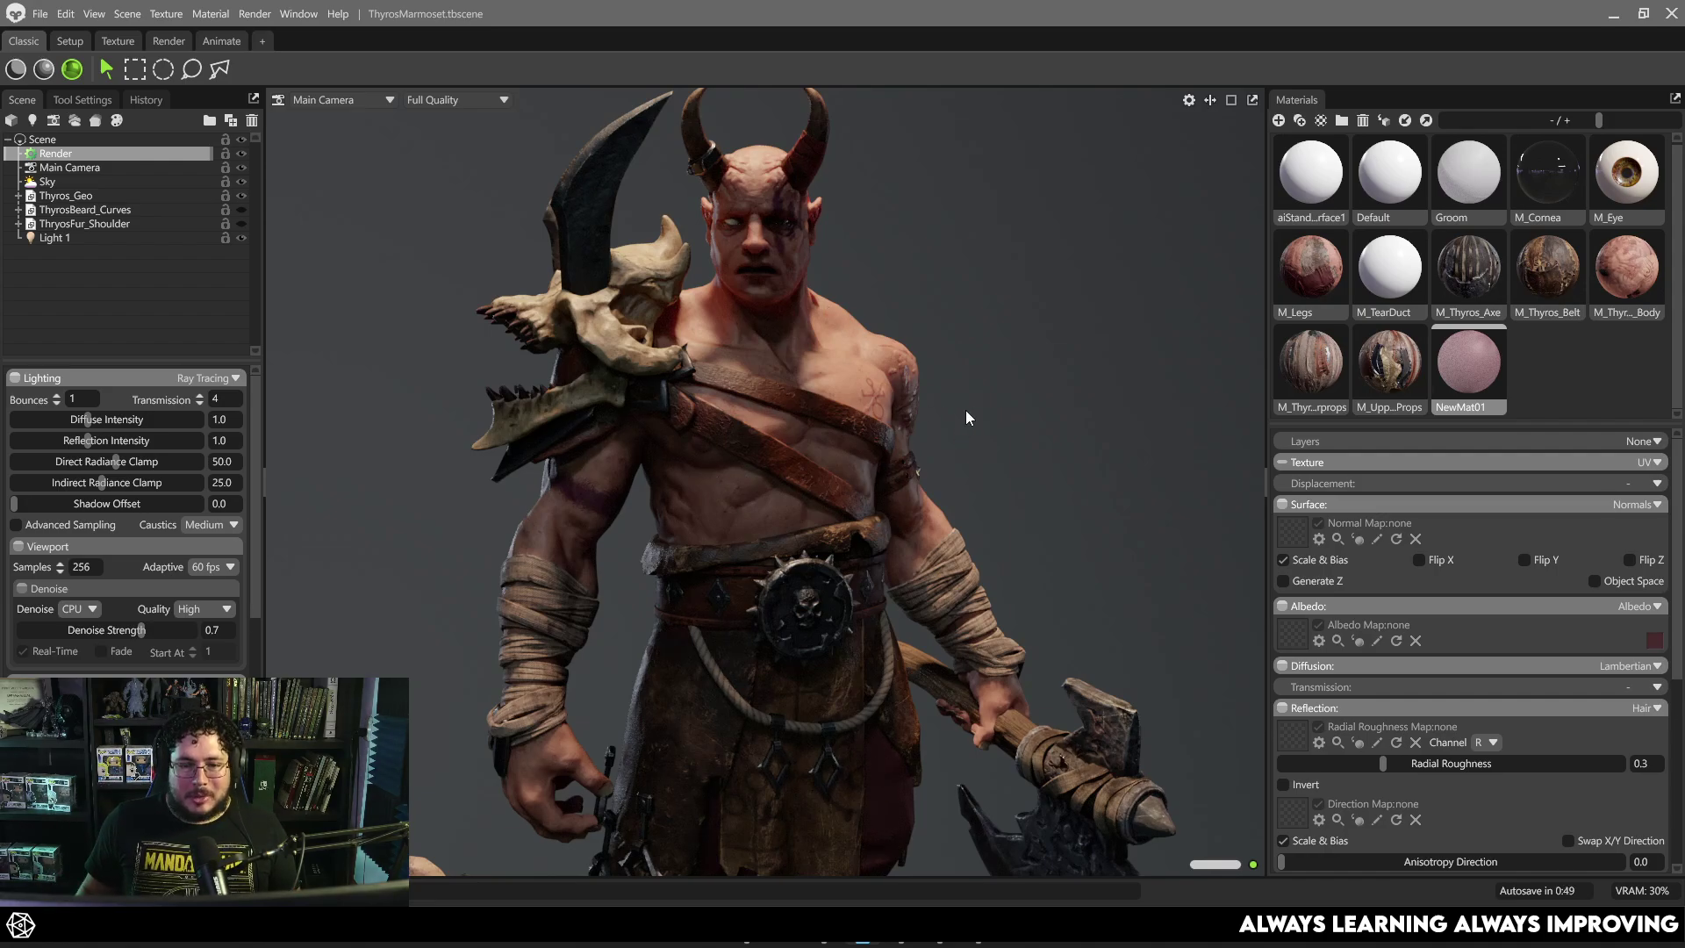
Rotate the Sky lighting around the character to 217.0.
mouse_move(965, 409)
mouse_down()
mouse_move(888, 407)
mouse_move(887, 382)
mouse_move(783, 413)
mouse_move(918, 405)
mouse_move(589, 413)
mouse_move(1295, 313)
mouse_move(1259, 323)
mouse_up()
click(68, 182)
scroll(947, 386, down, 5)
drag(927, 235, 867, 353)
scroll(886, 382, up, 5)
scroll(867, 352, up, 3)
right_drag(709, 334, 560, 291)
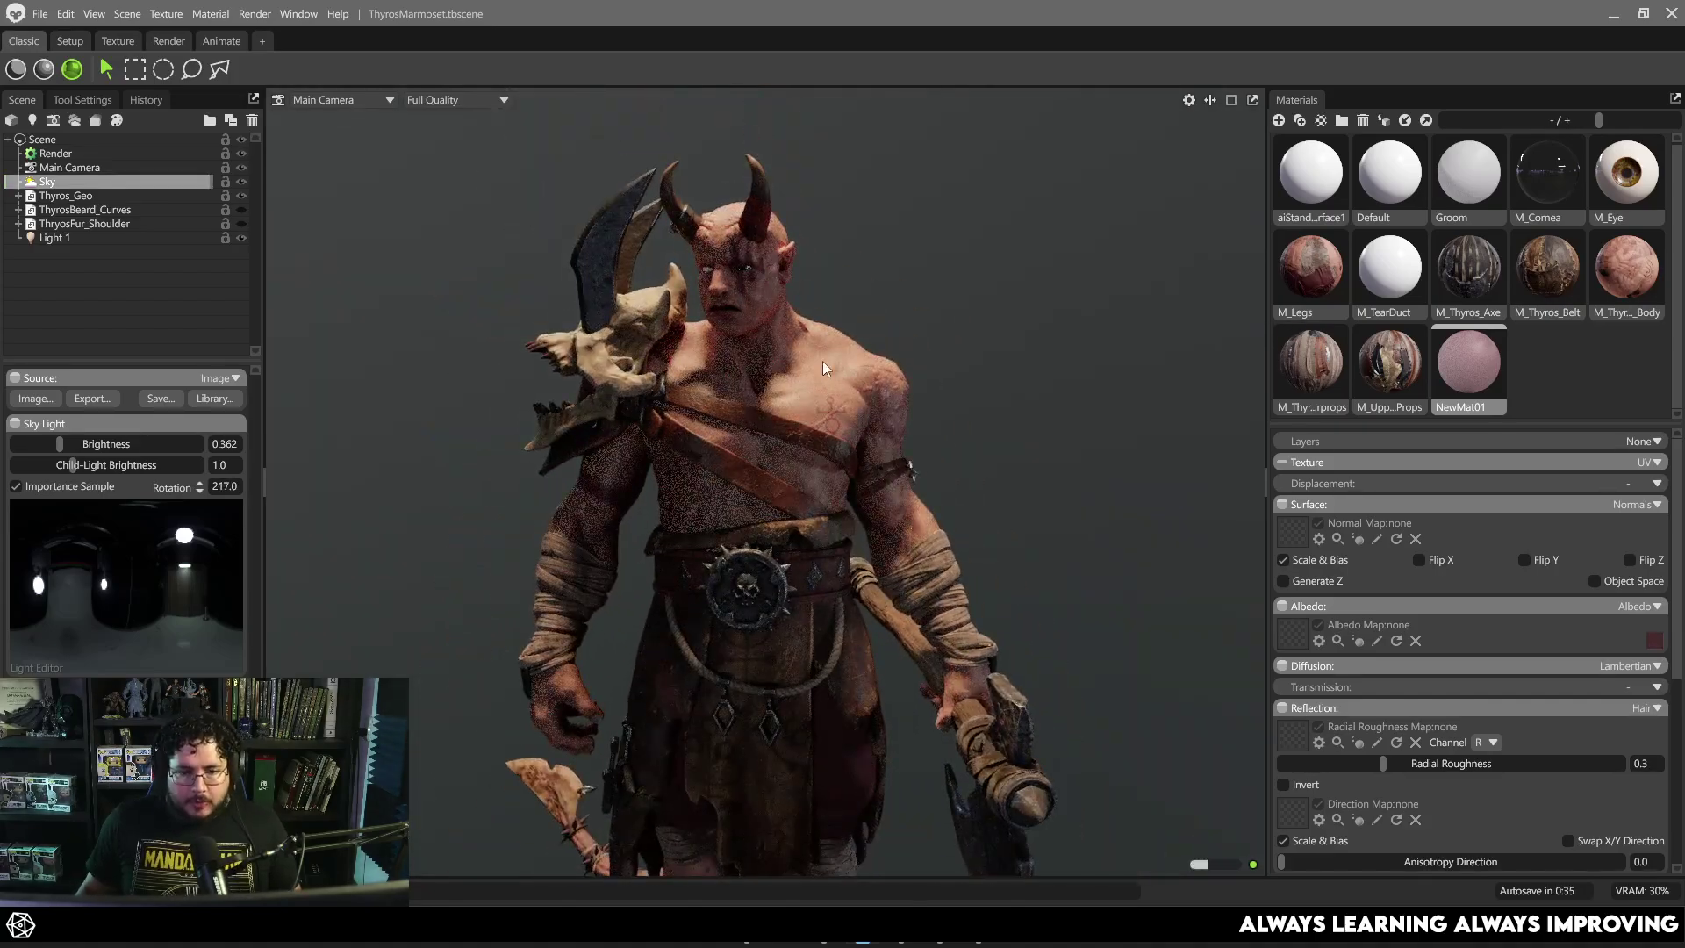
Compare the render modes by switching the lighting to Raster and back to Ray Tracing.
click(56, 154)
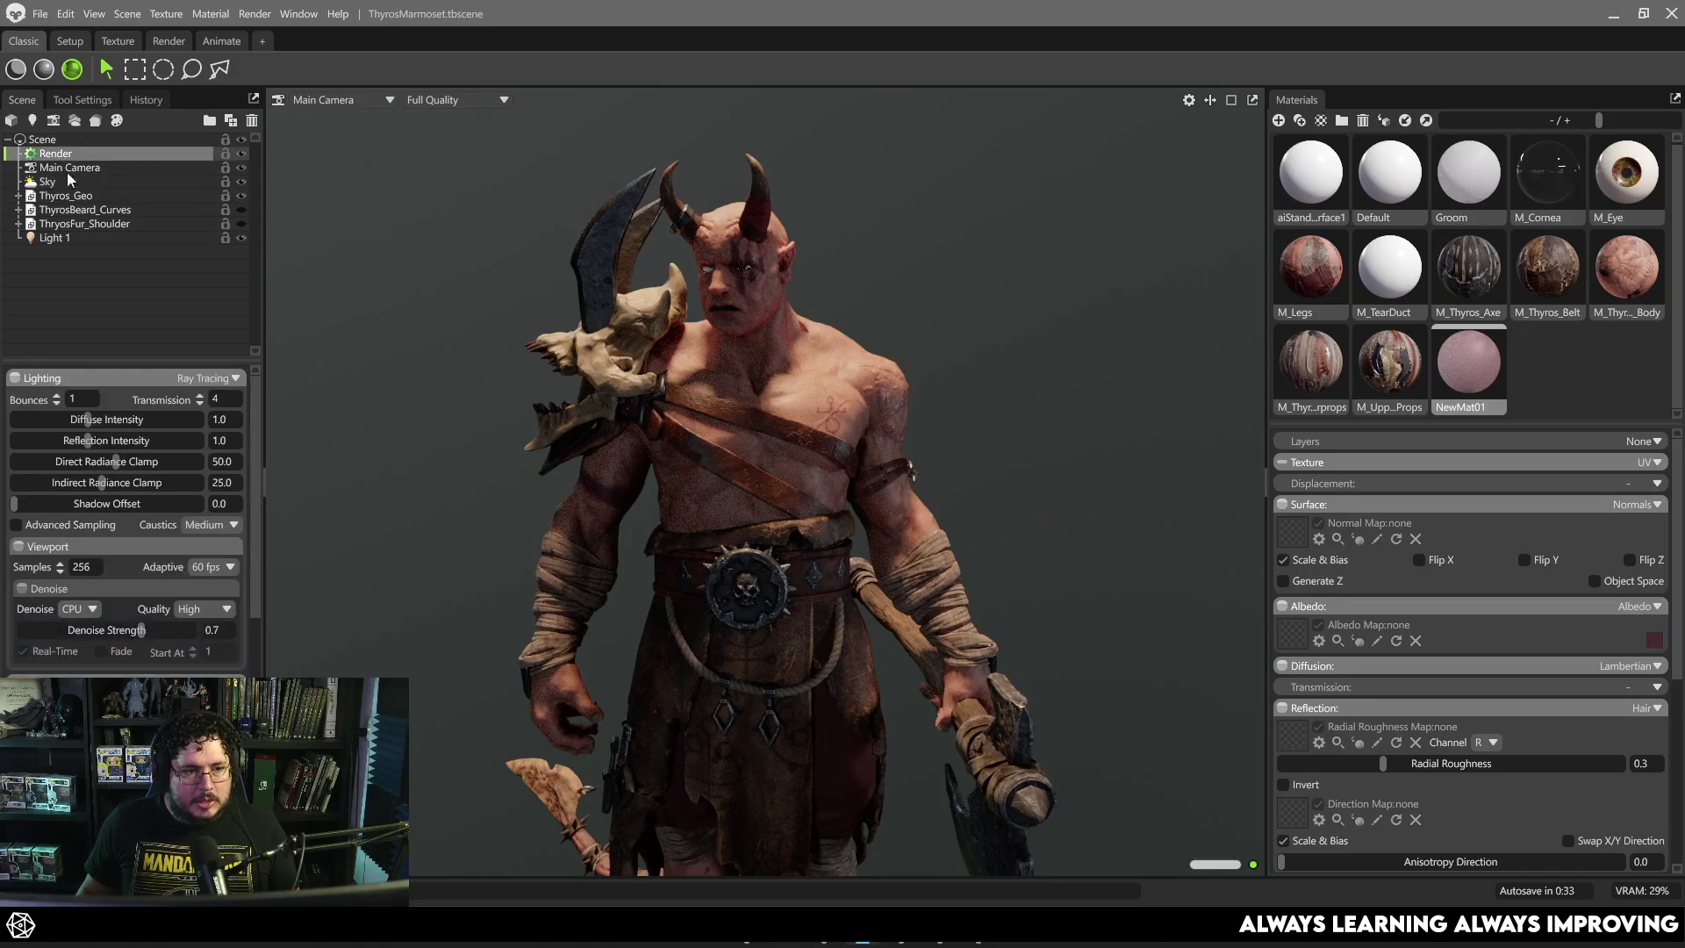
click(223, 378)
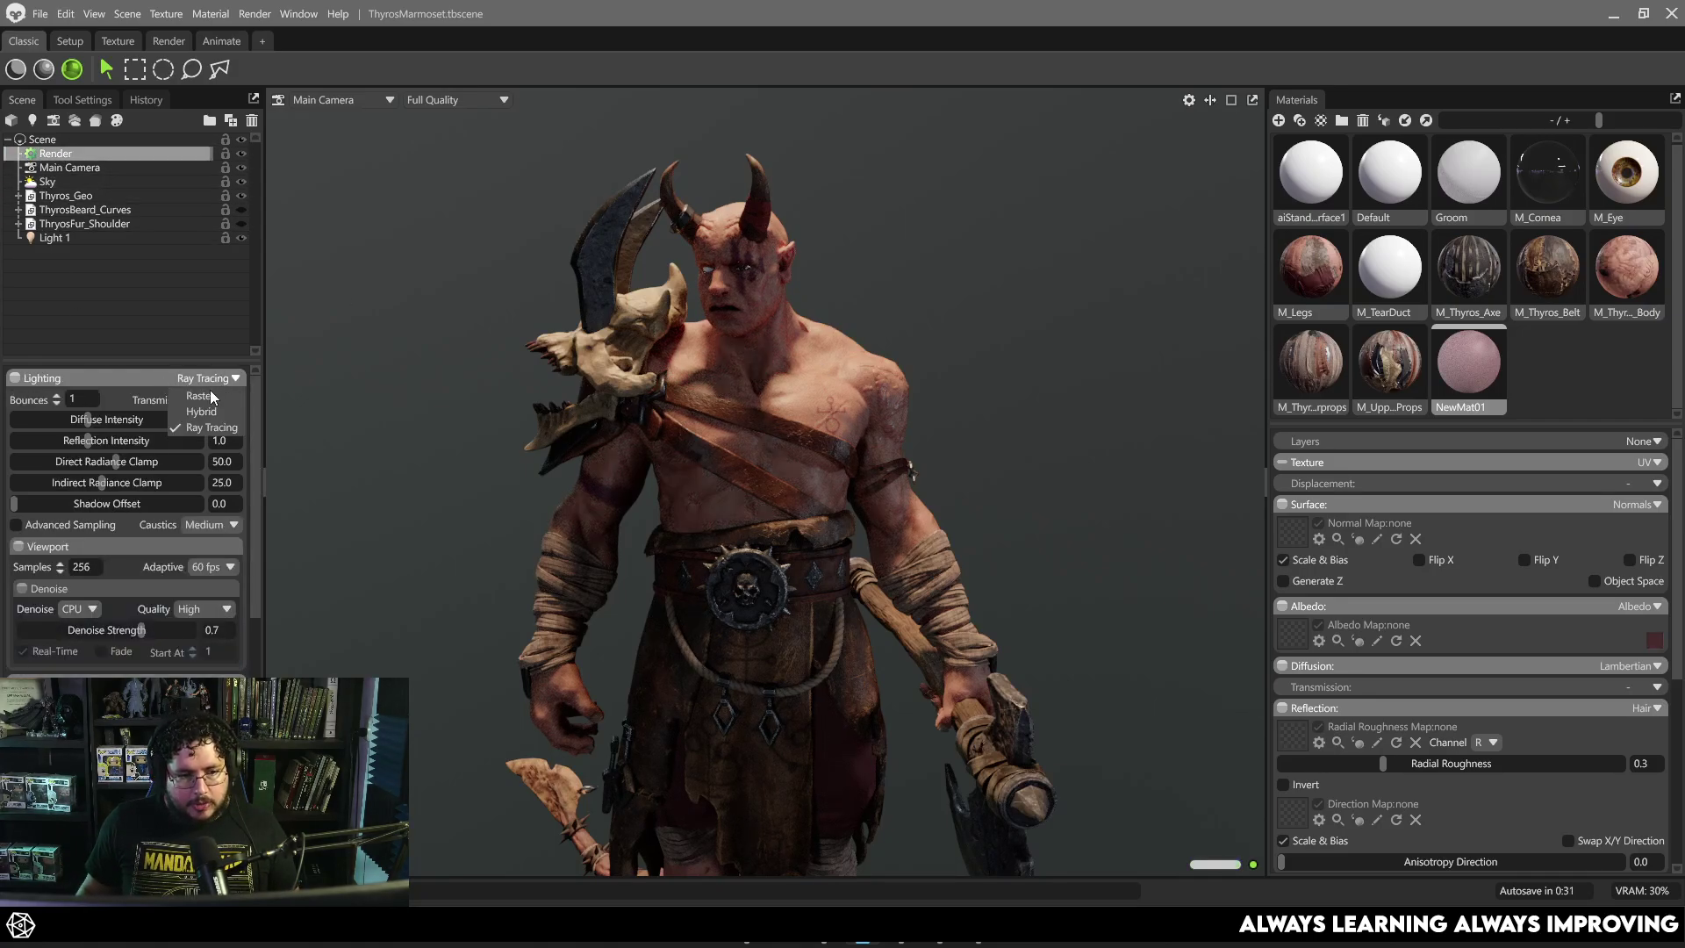
click(201, 396)
click(224, 378)
click(210, 427)
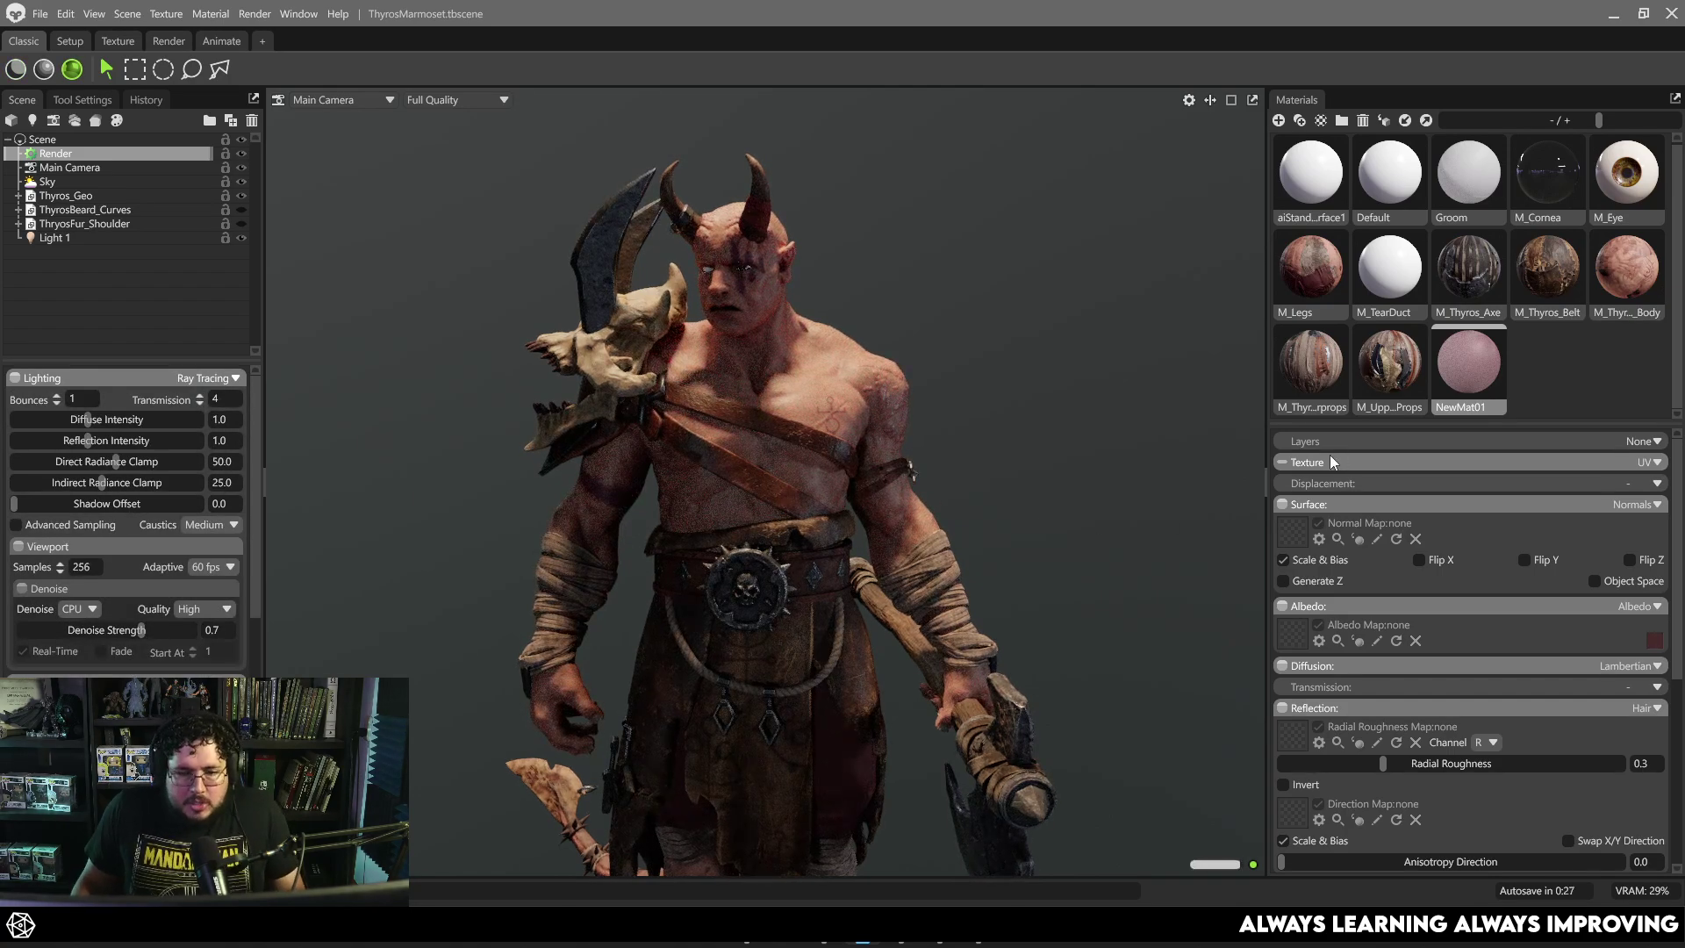
scroll(1331, 463, down, 2)
mouse_move(434, 418)
alt+mouse_down()
mouse_move(496, 432)
mouse_move(519, 402)
alt+mouse_up()
alt+middle_drag(518, 402, 529, 368)
alt+right_drag(529, 368, 528, 416)
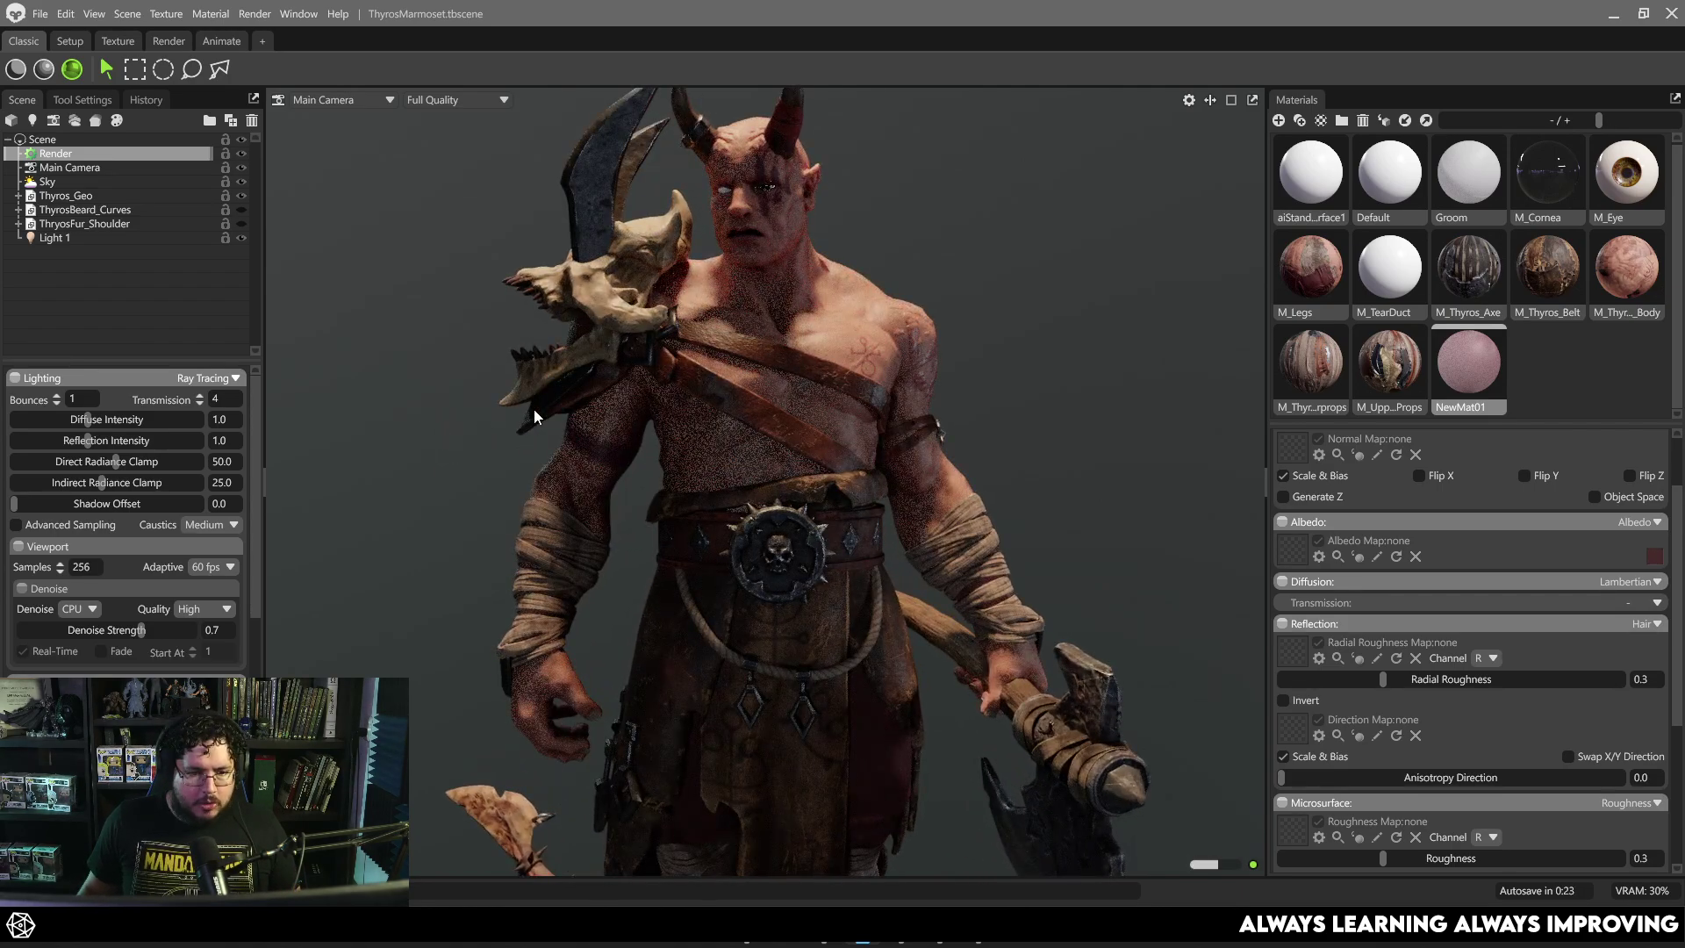
scroll(755, 443, down, 3)
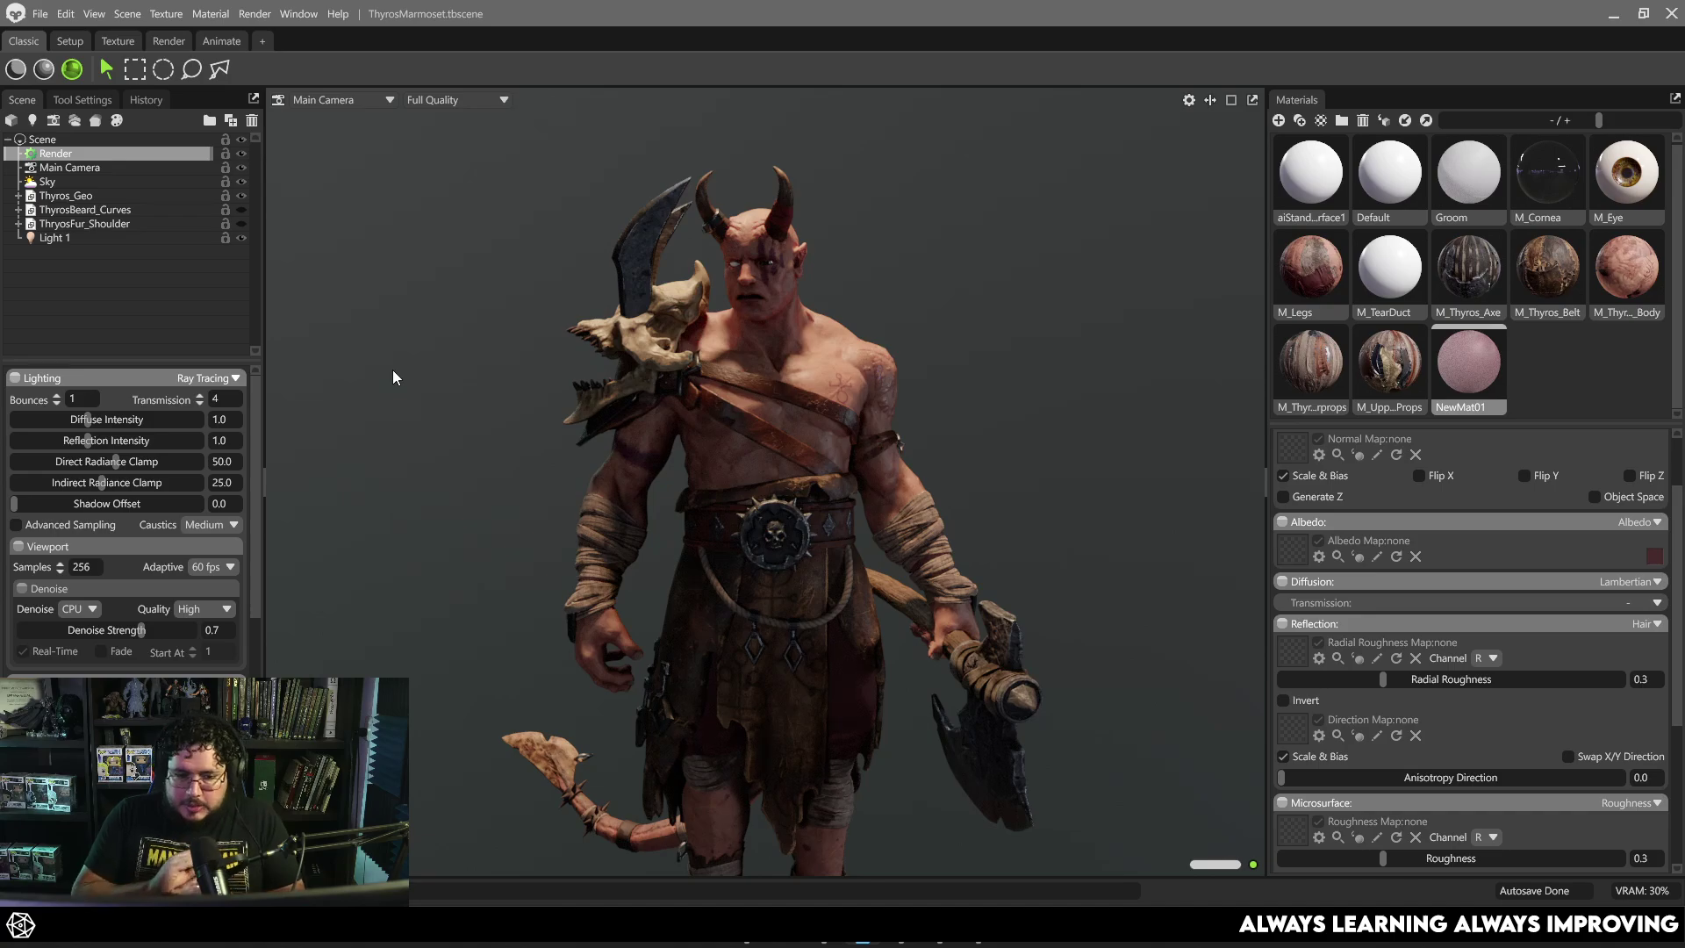
Add a spot light beside the character with a brightness of 8.42 and a diameter of 100.1.
drag(759, 461, 1011, 469)
click(31, 120)
drag(99, 443, 118, 441)
scroll(841, 409, up, 3)
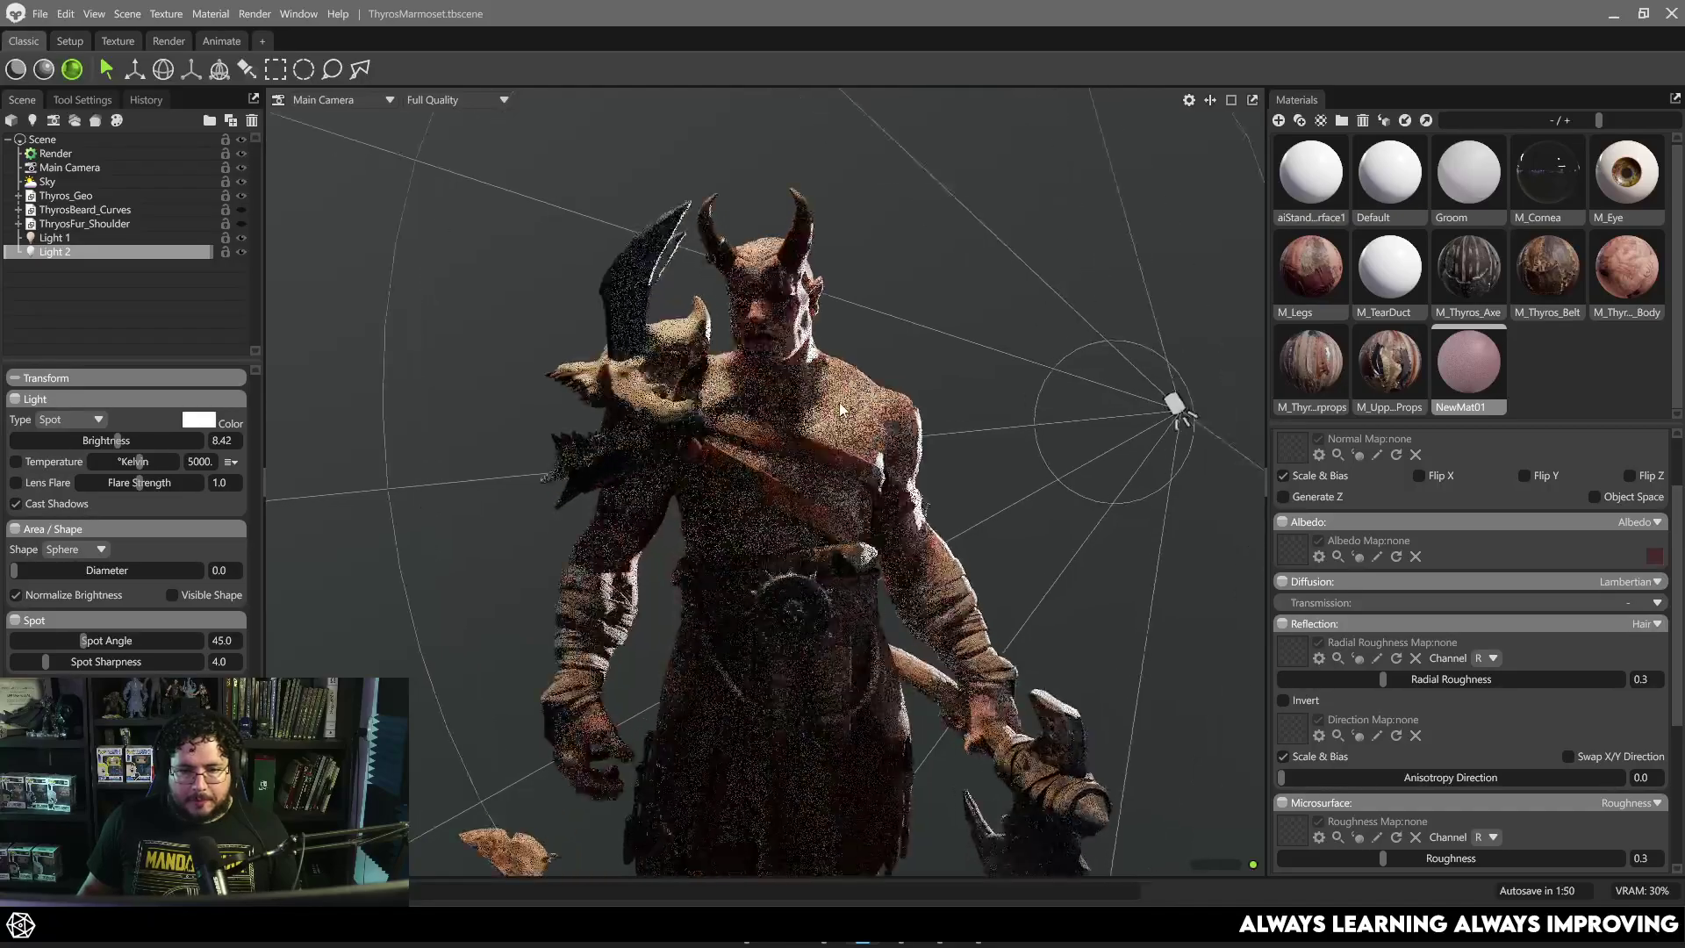
scroll(841, 409, up, 1)
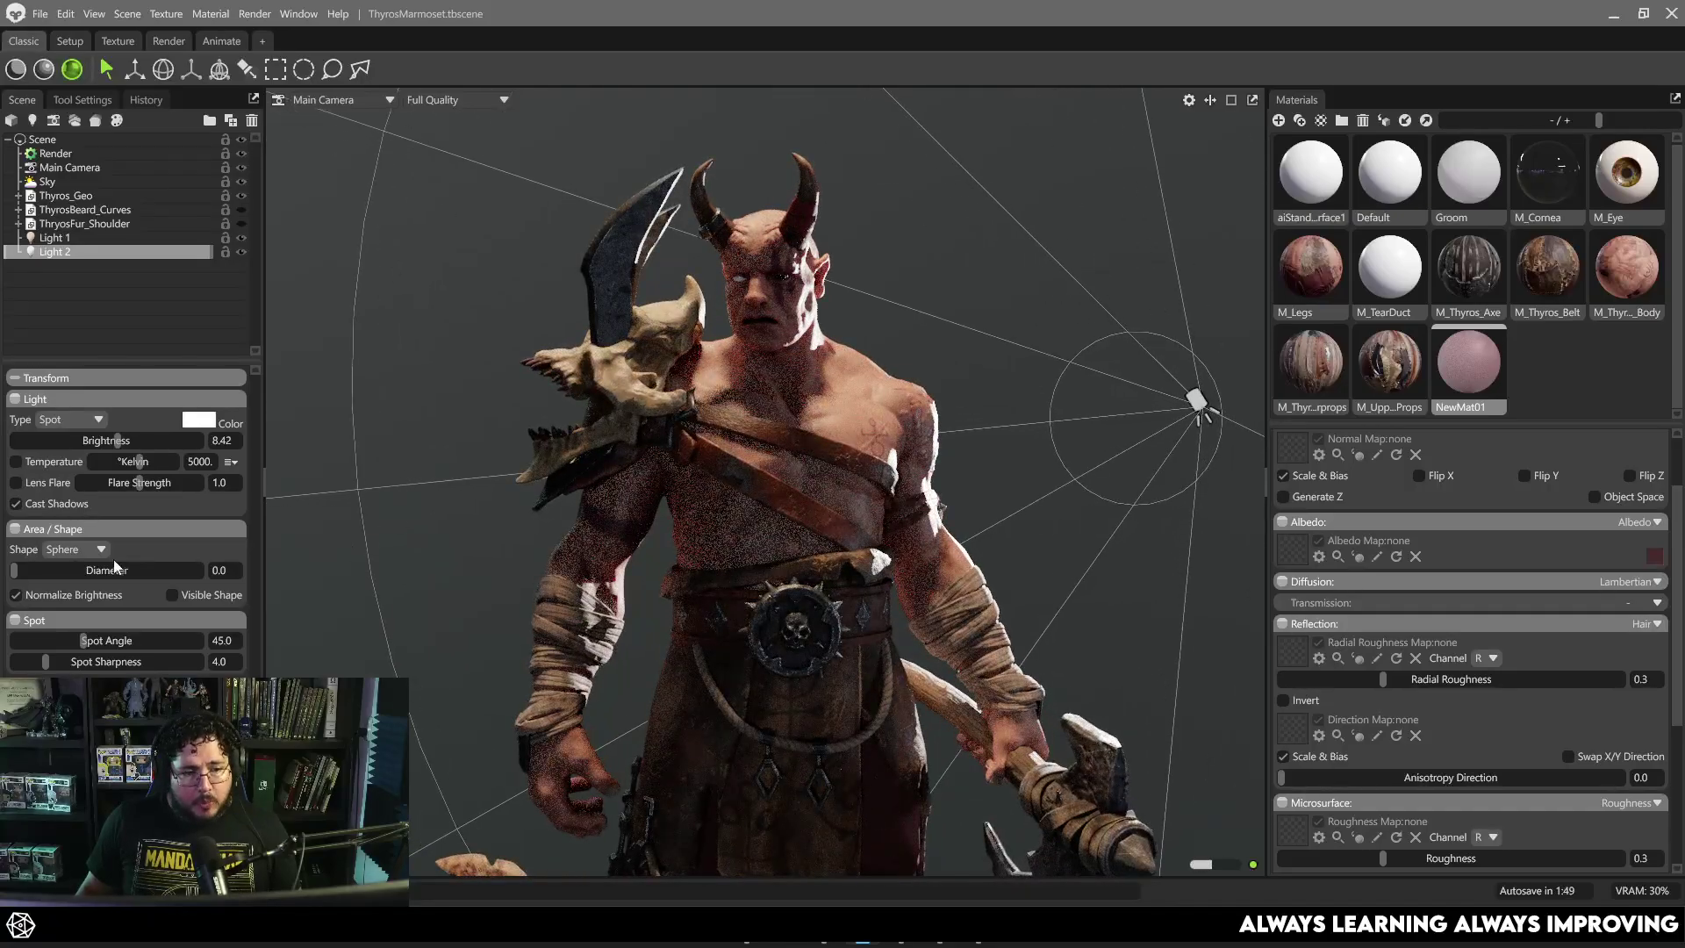
drag(14, 572, 123, 570)
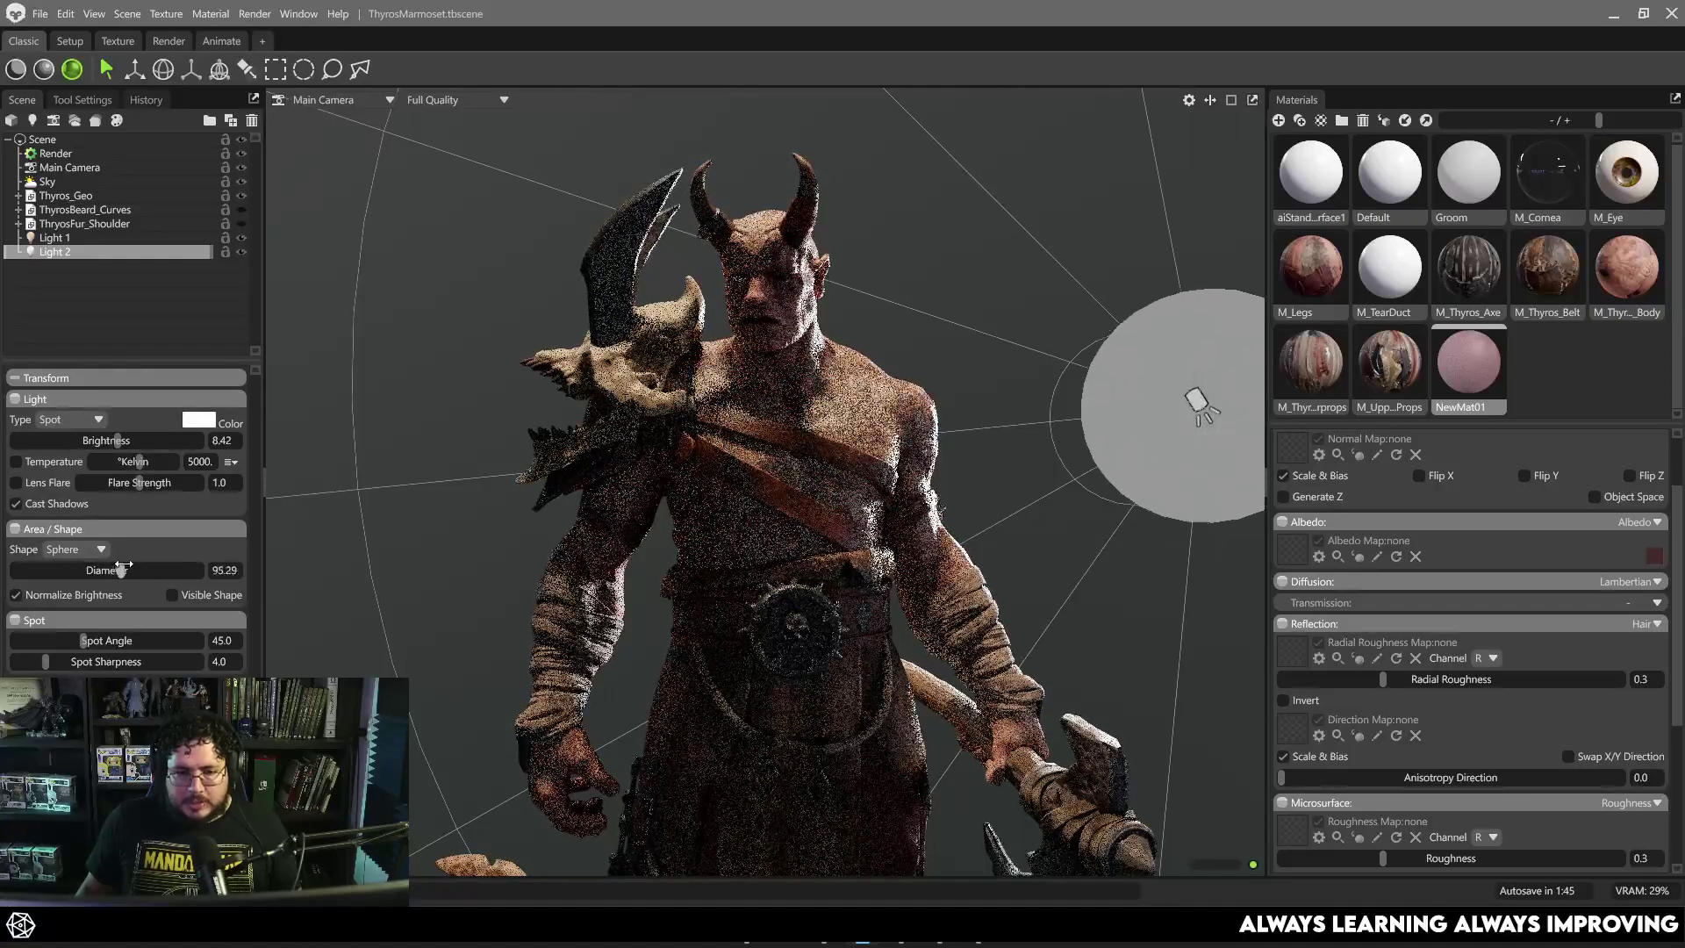
scroll(778, 510, down, 2)
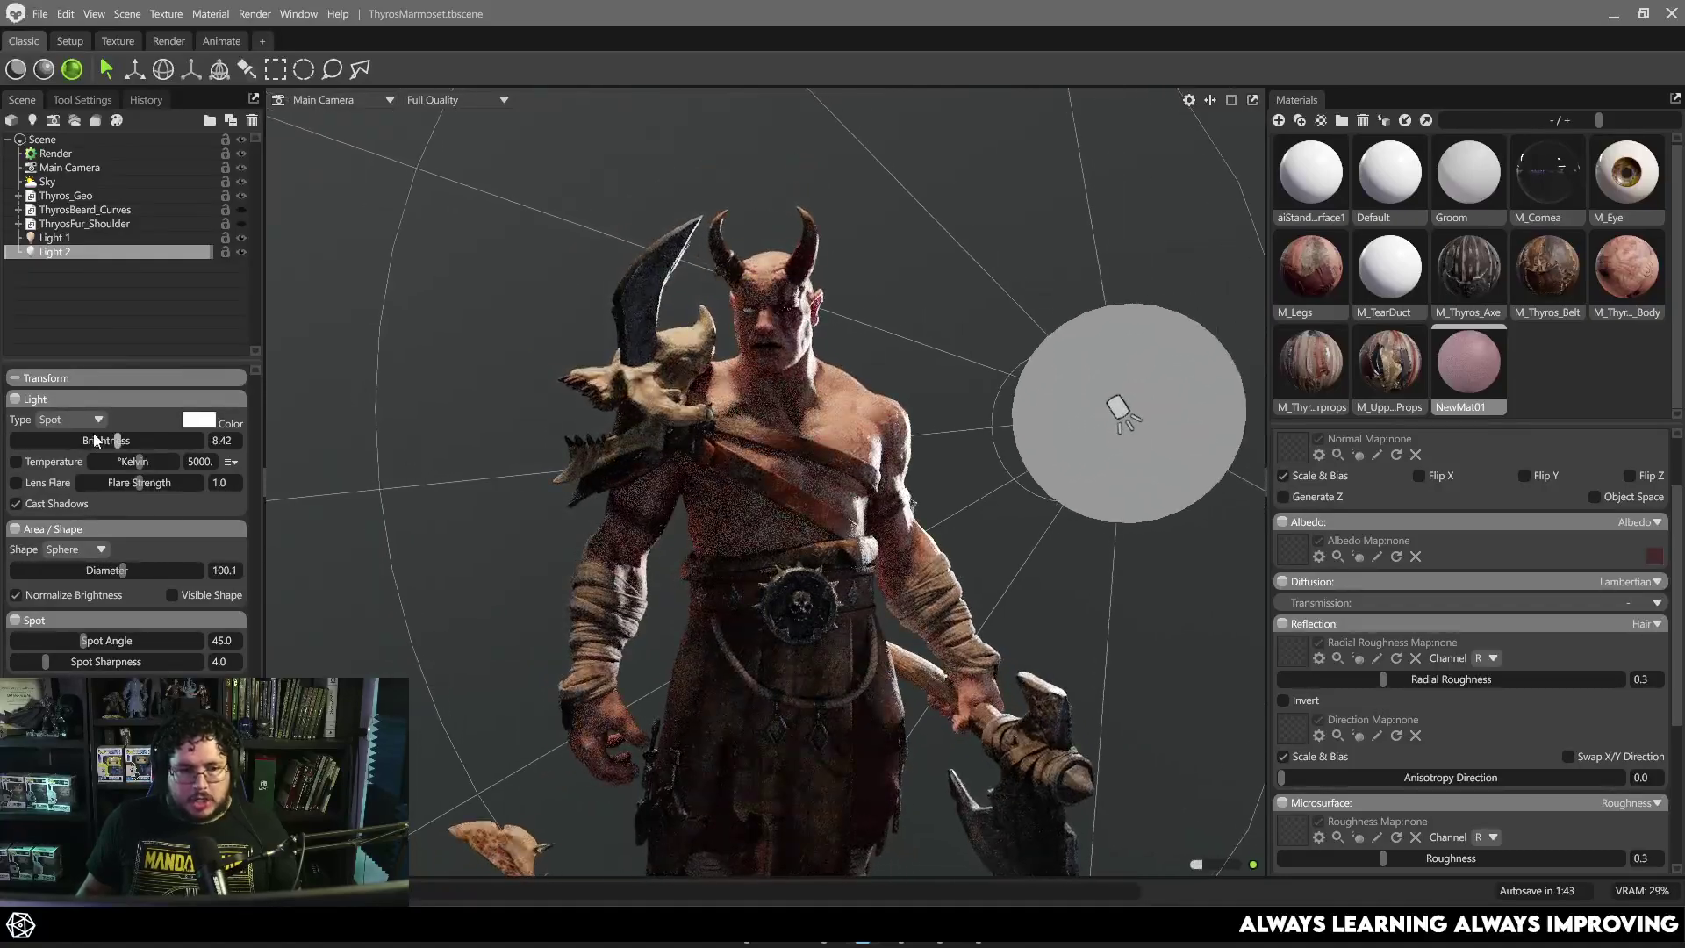
Enable color temperature on the new spot light at 10000 K, set its brightness to 7.429 and deselect it.
click(16, 461)
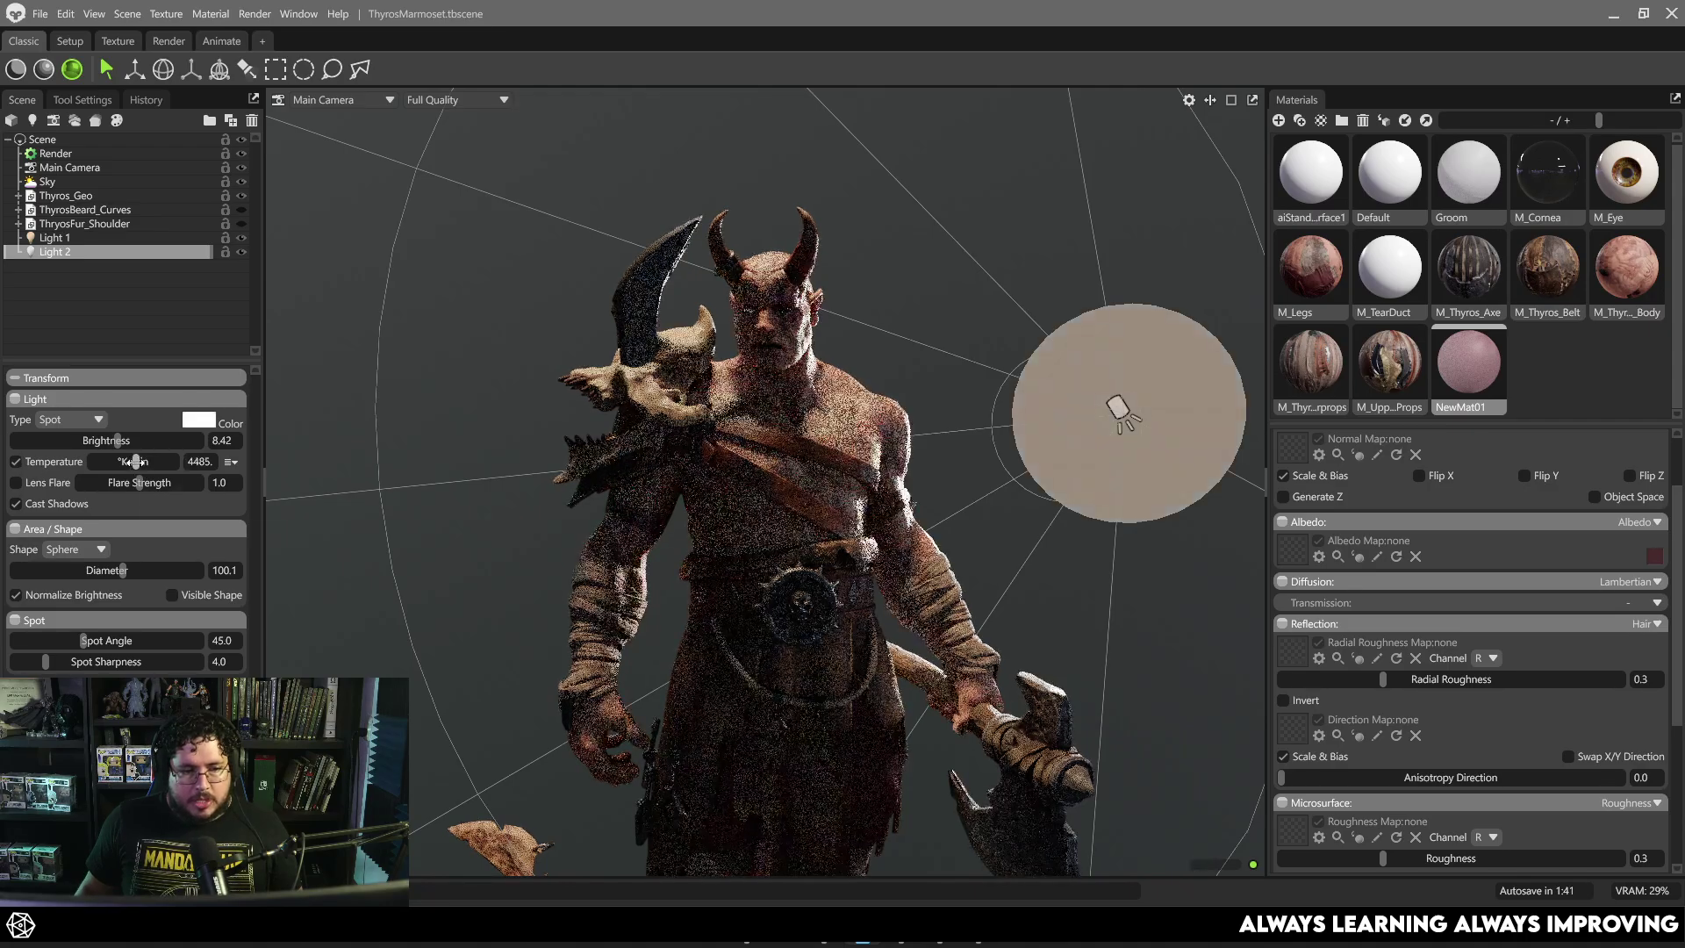
mouse_move(130, 462)
mouse_down()
mouse_move(176, 462)
mouse_move(107, 441)
mouse_up()
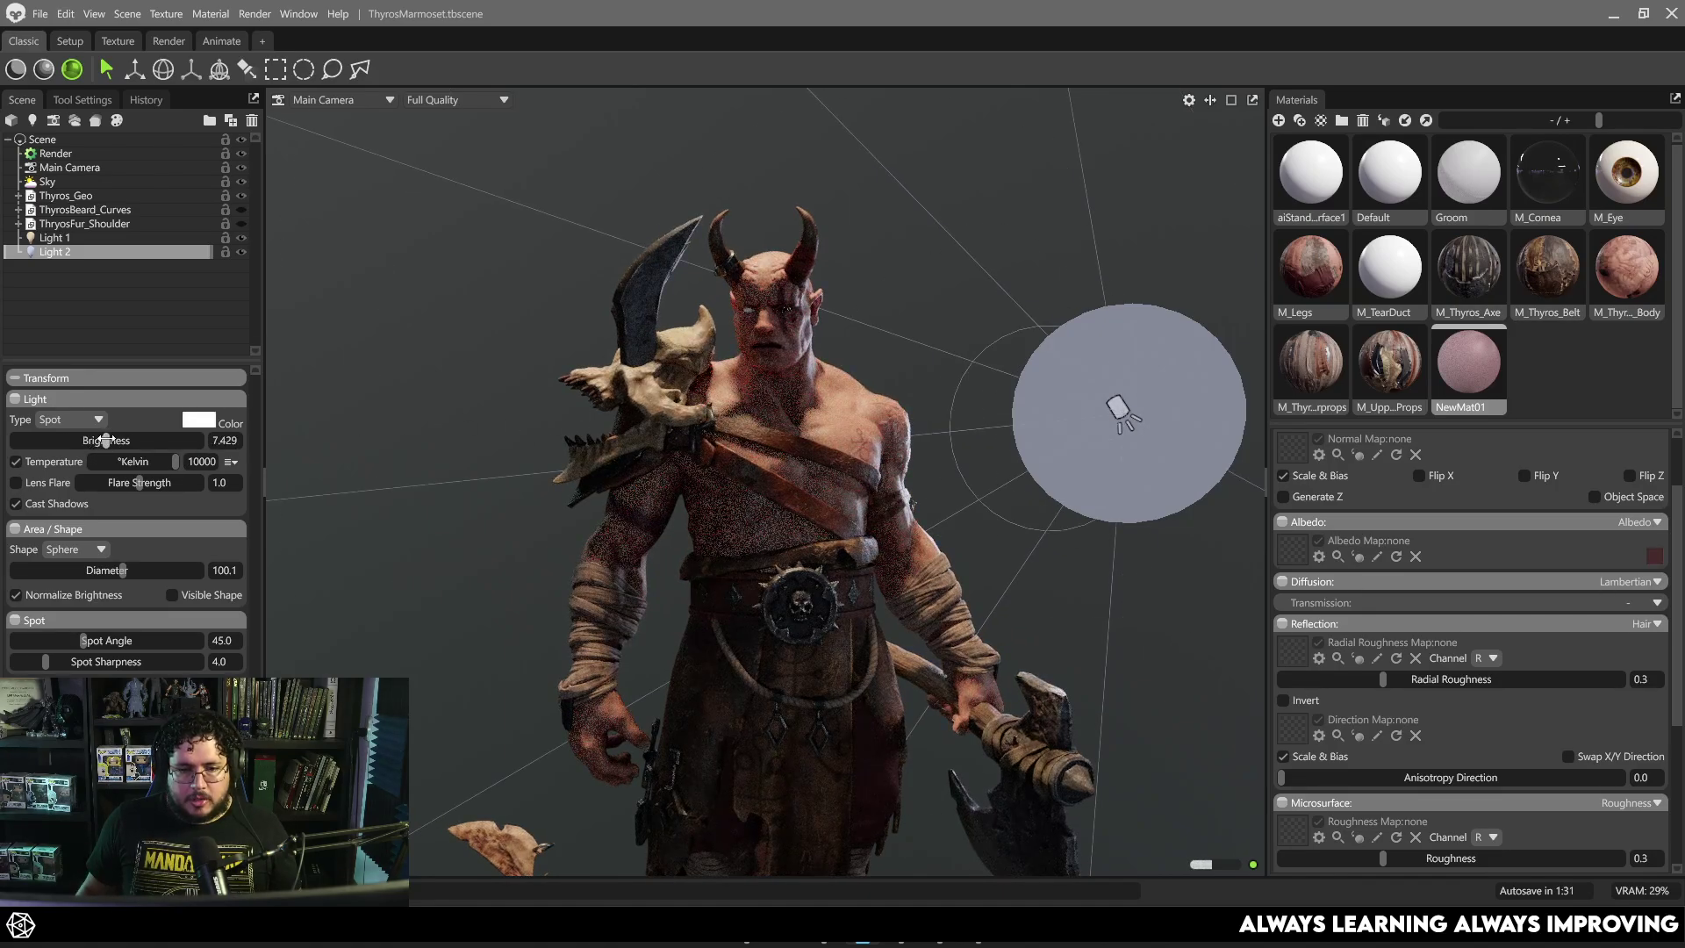
click(447, 367)
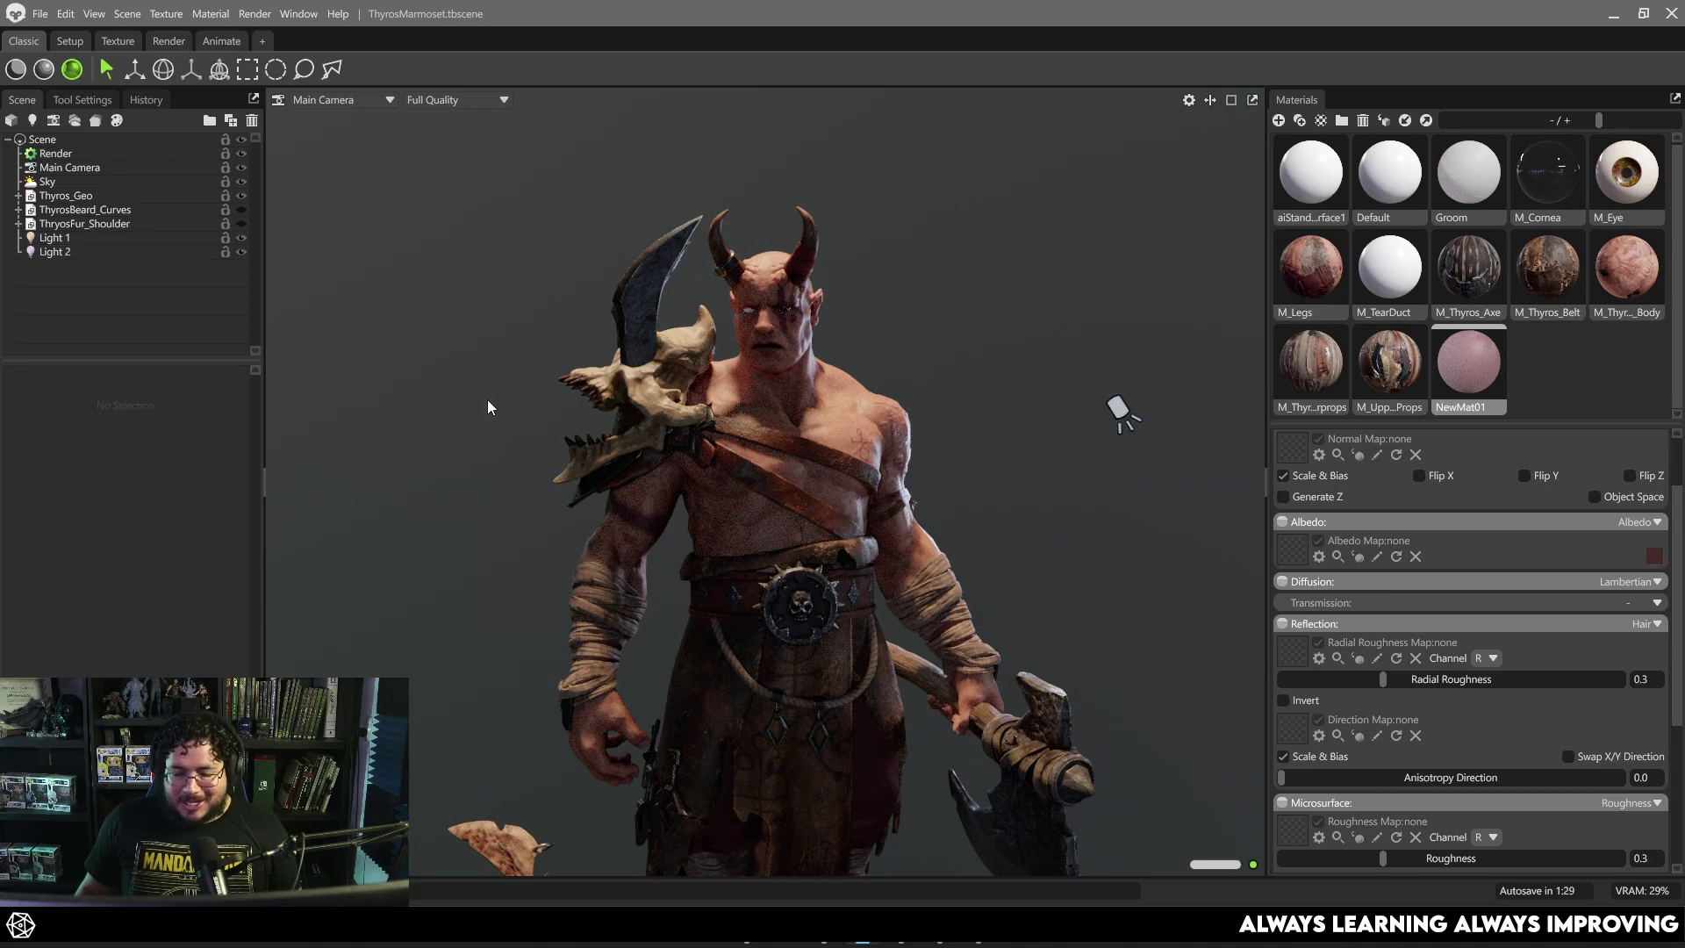
Switch back to the browser and go through the beta page's rendering and materials features to the hair groom demo.
mouse_move(832, 900)
click(1015, 847)
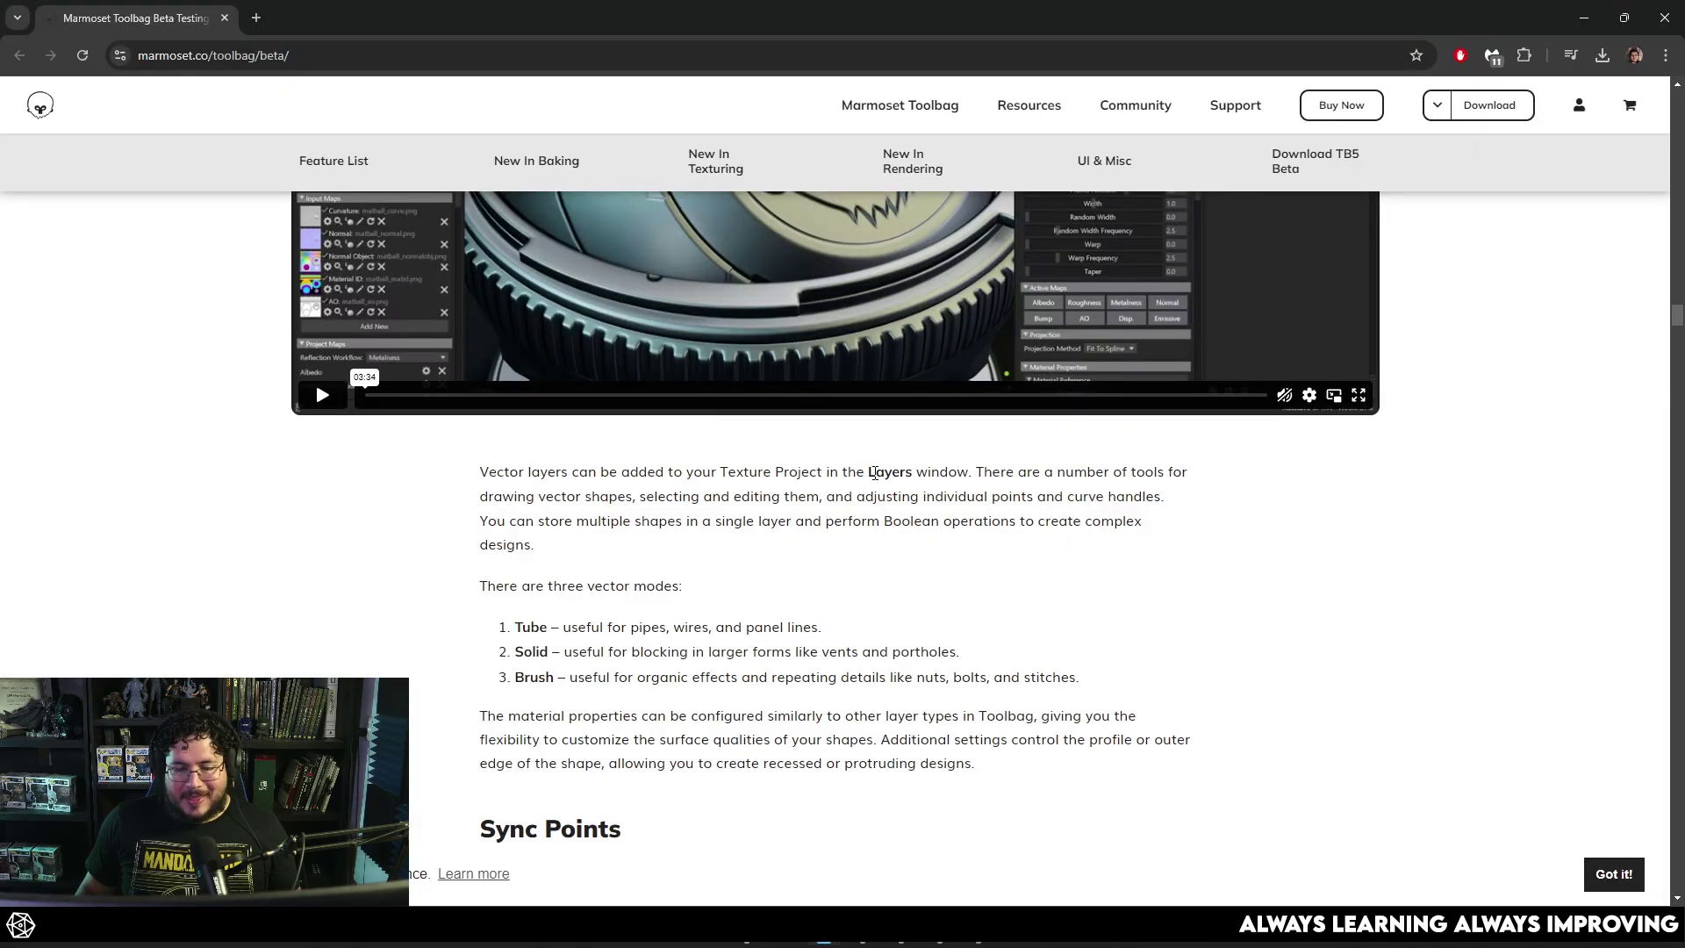
scroll(698, 530, down, 5)
scroll(697, 530, down, 20)
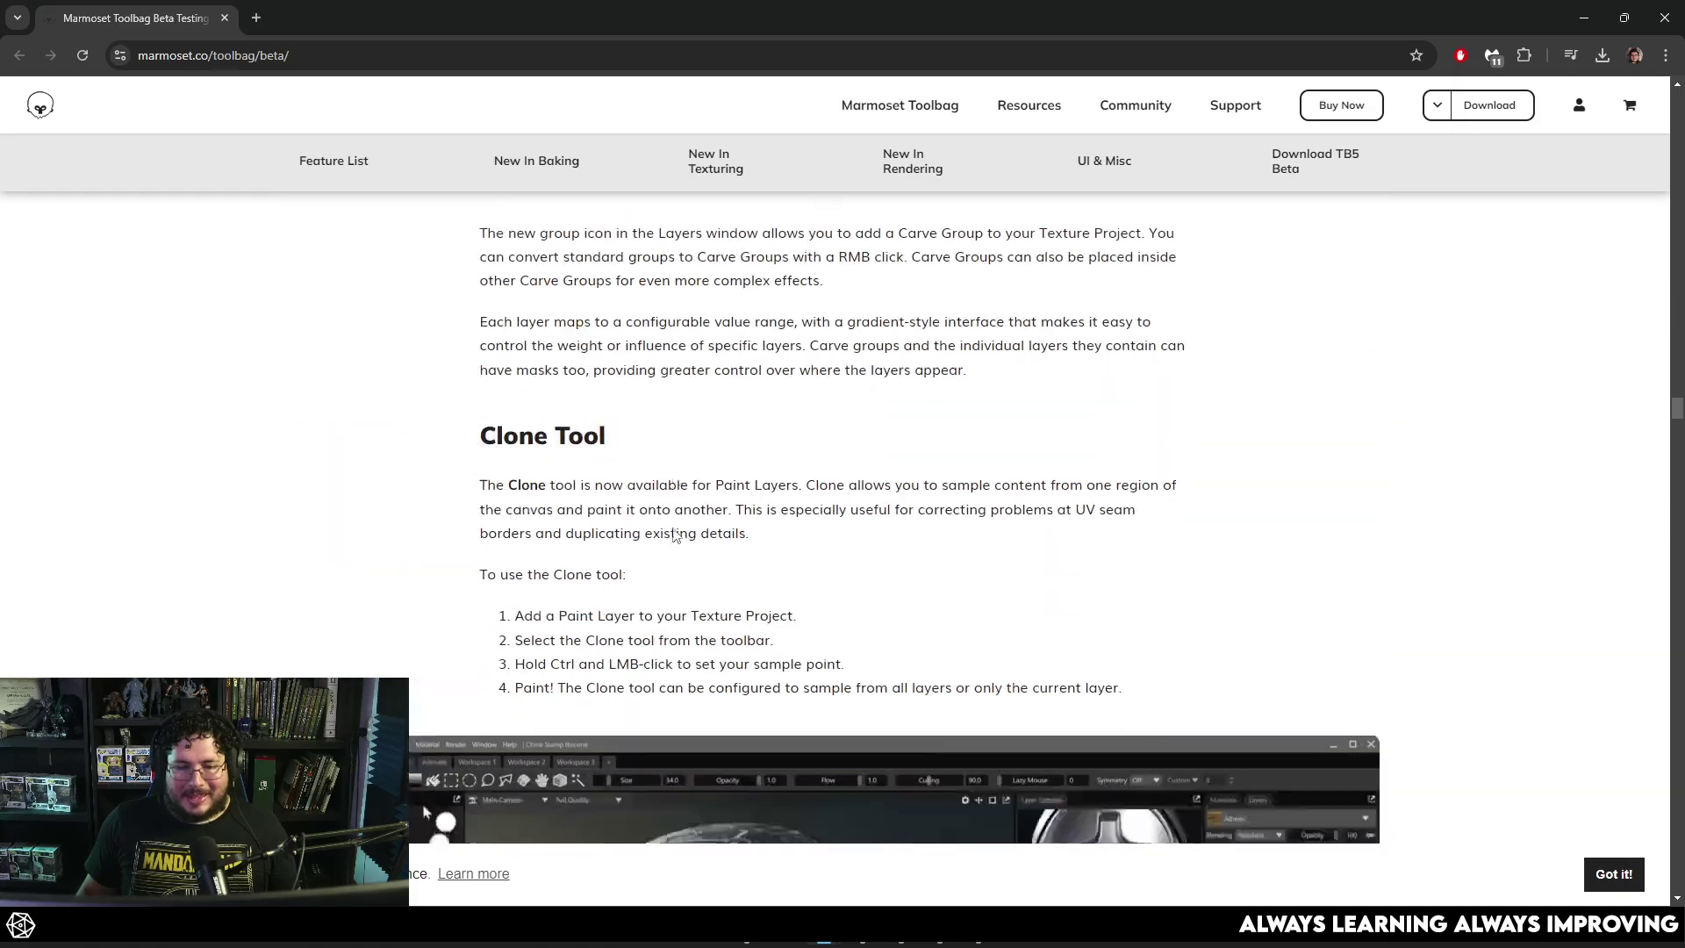
scroll(674, 532, down, 20)
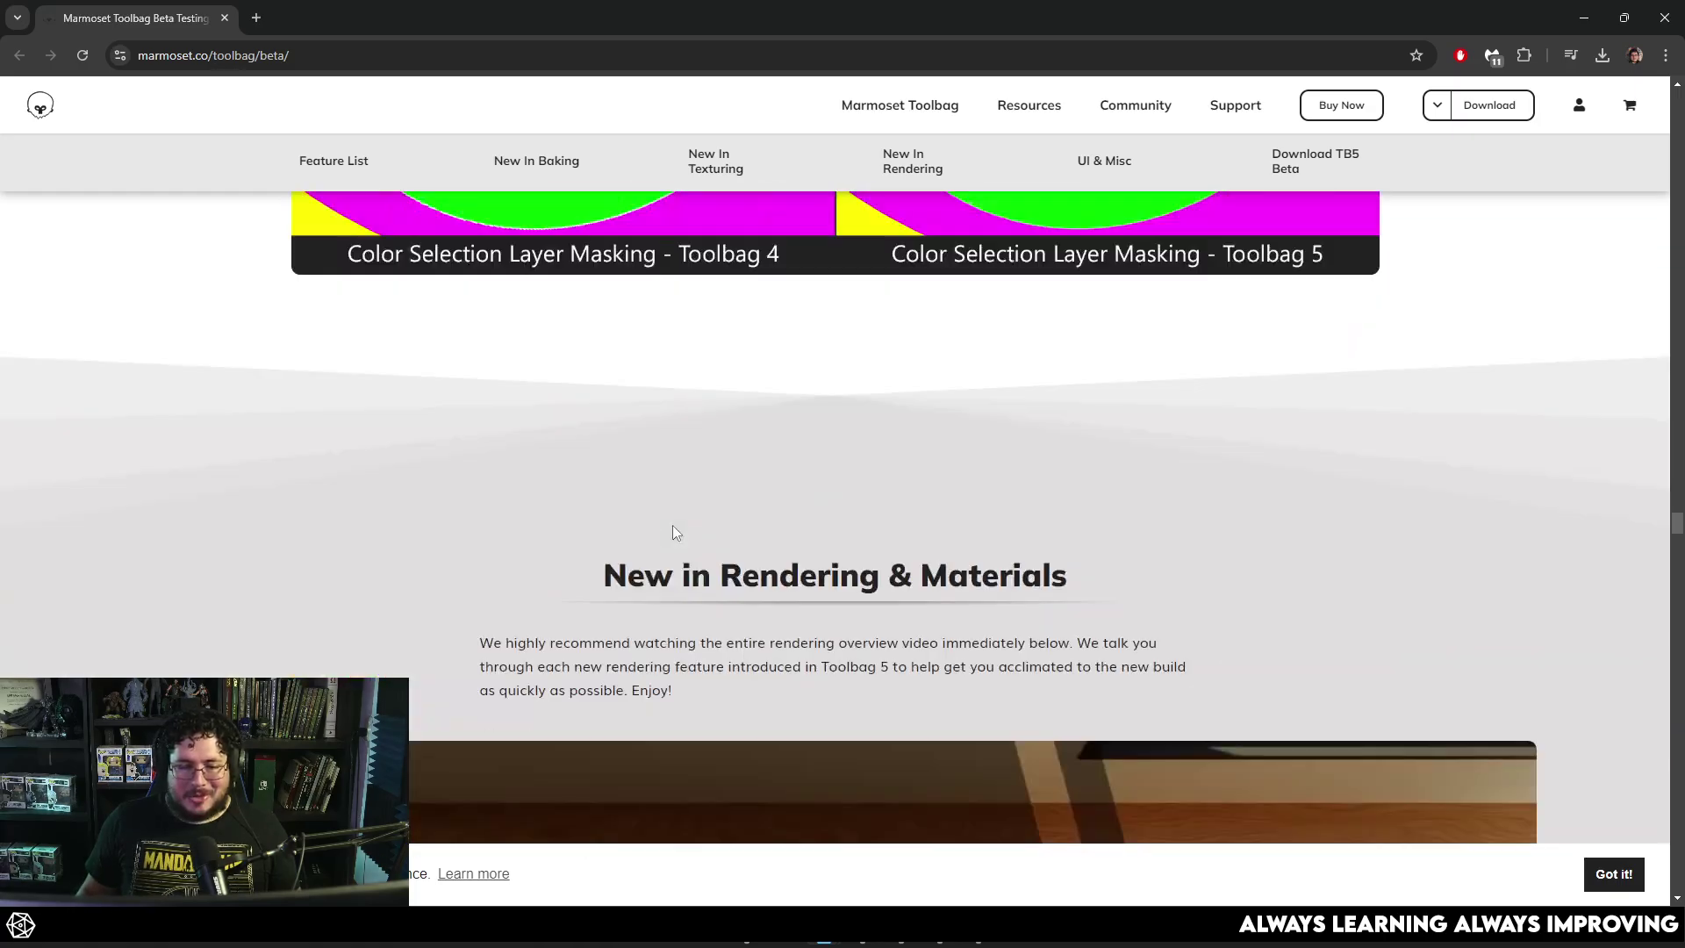
scroll(673, 532, down, 20)
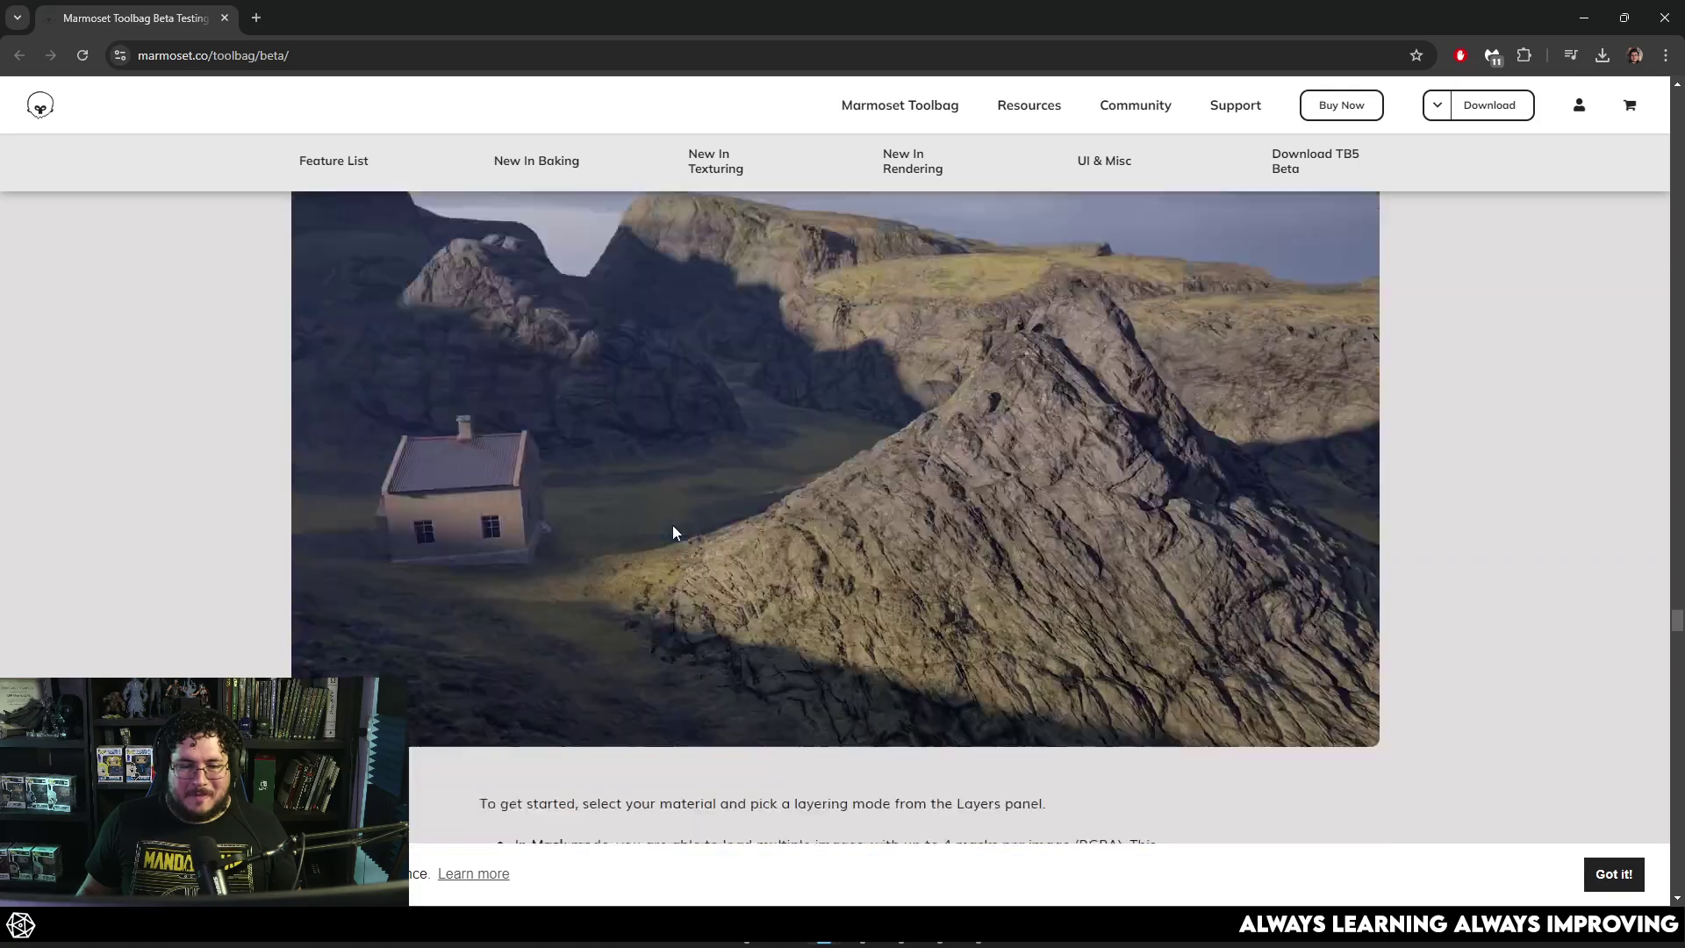
scroll(673, 530, down, 20)
scroll(673, 530, up, 4)
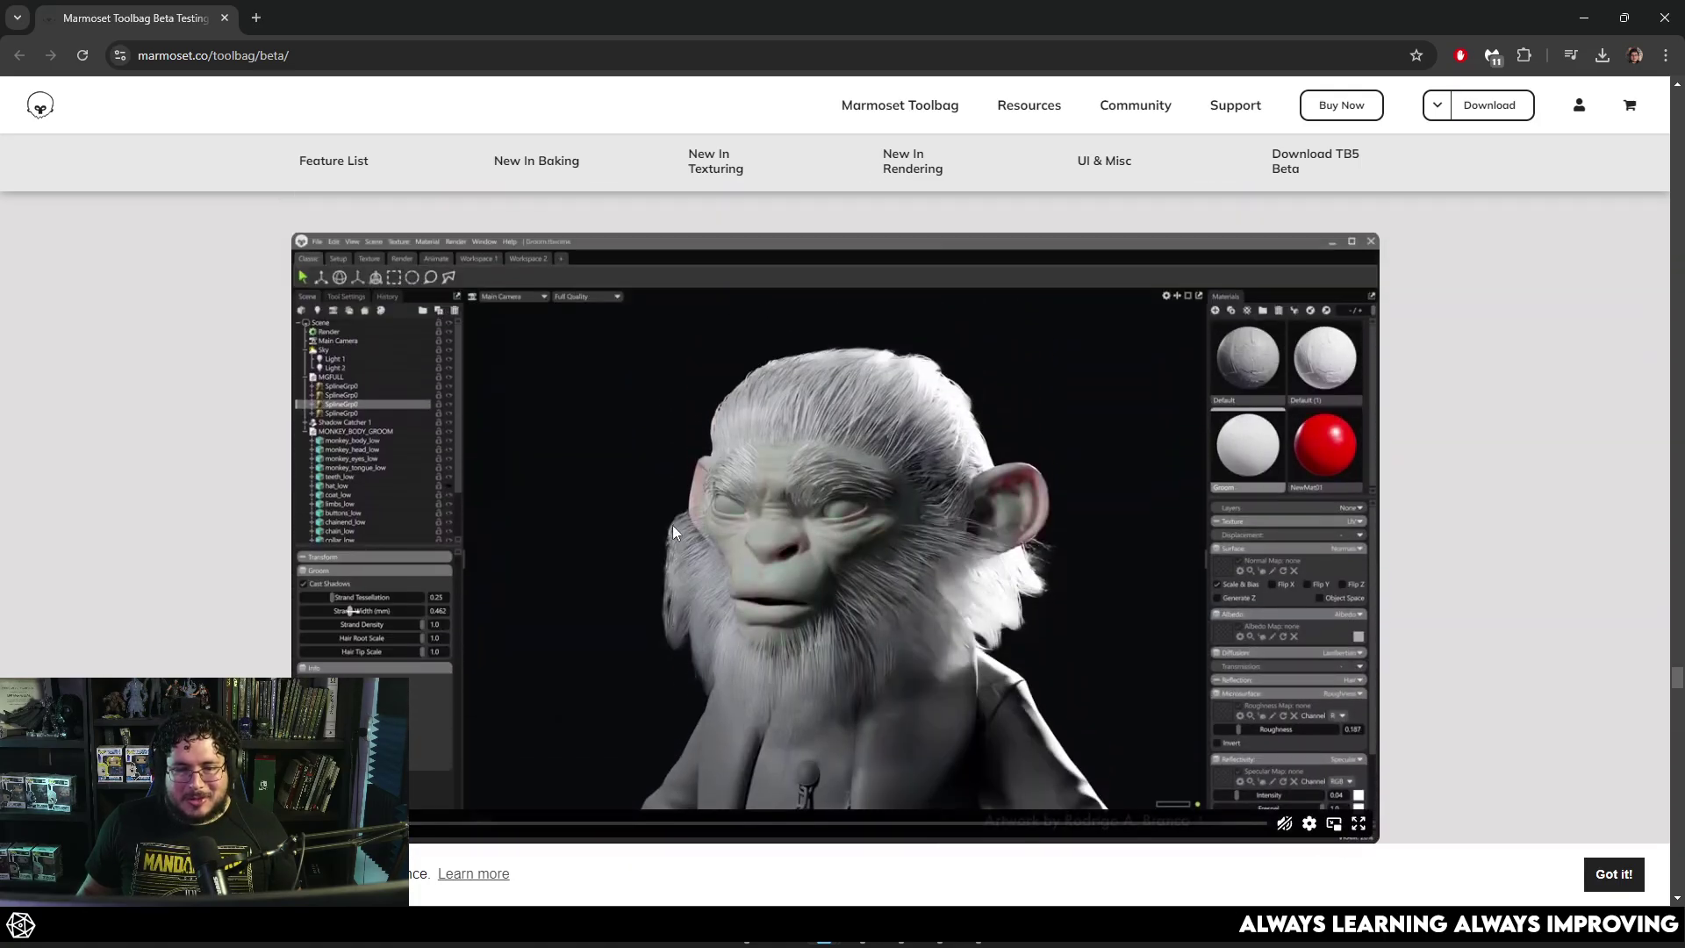
Look over the hair groom demo on the beta page and glance ahead to the Procedural Skies section.
scroll(673, 532, down, 1)
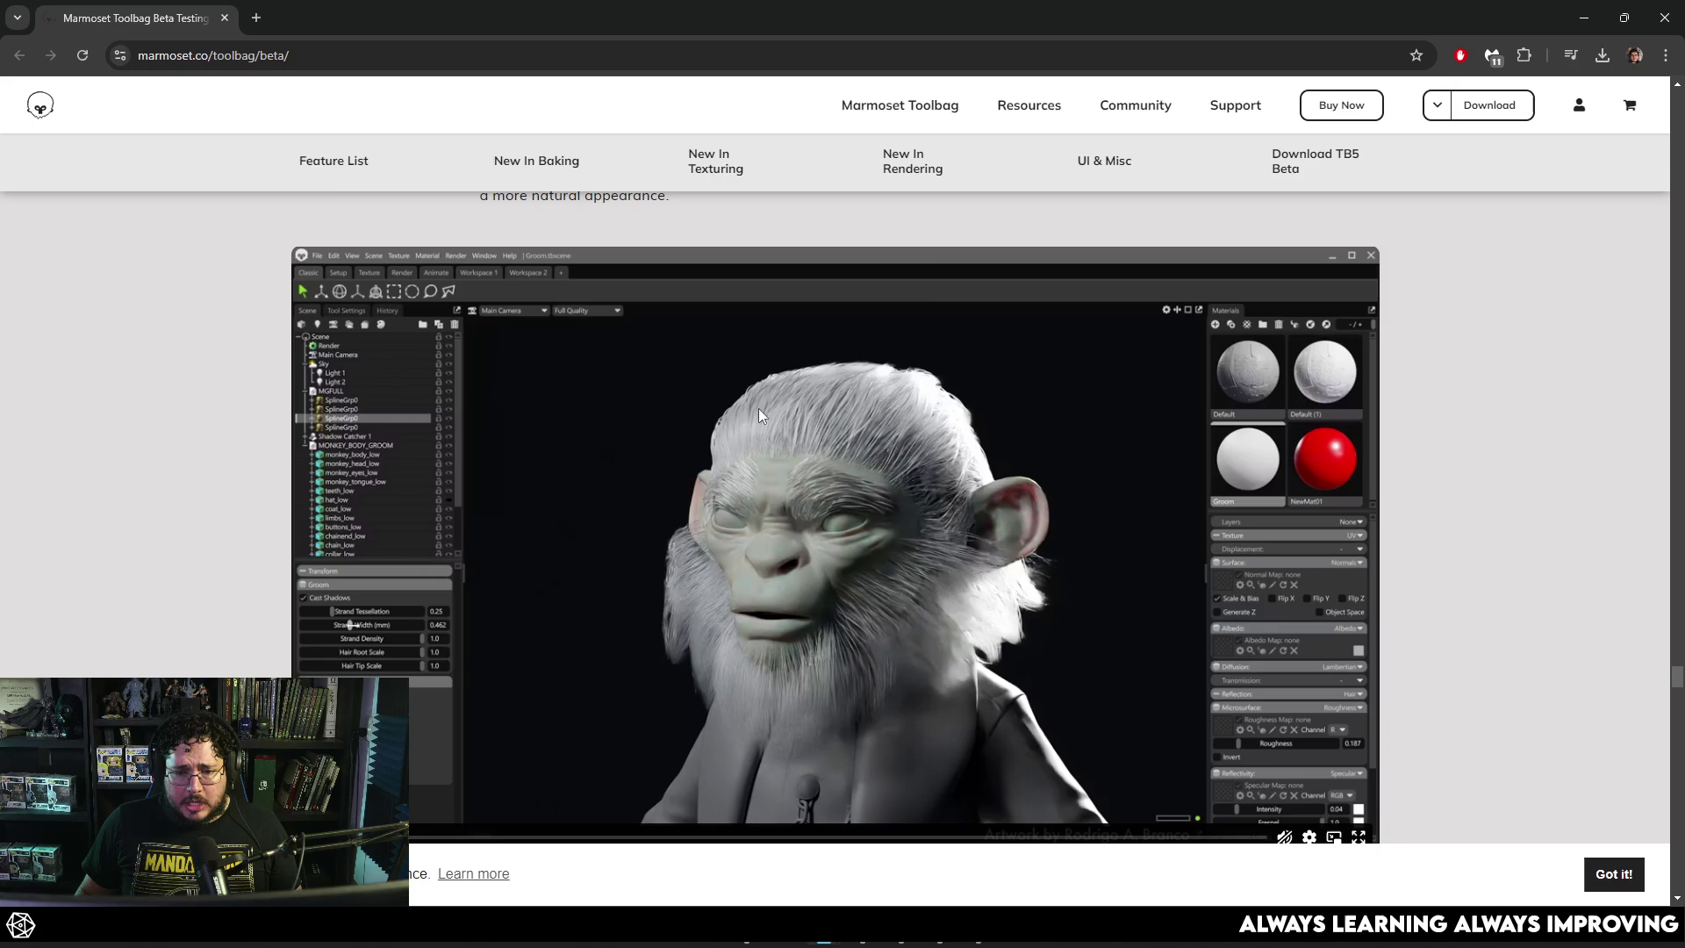
scroll(756, 405, down, 1)
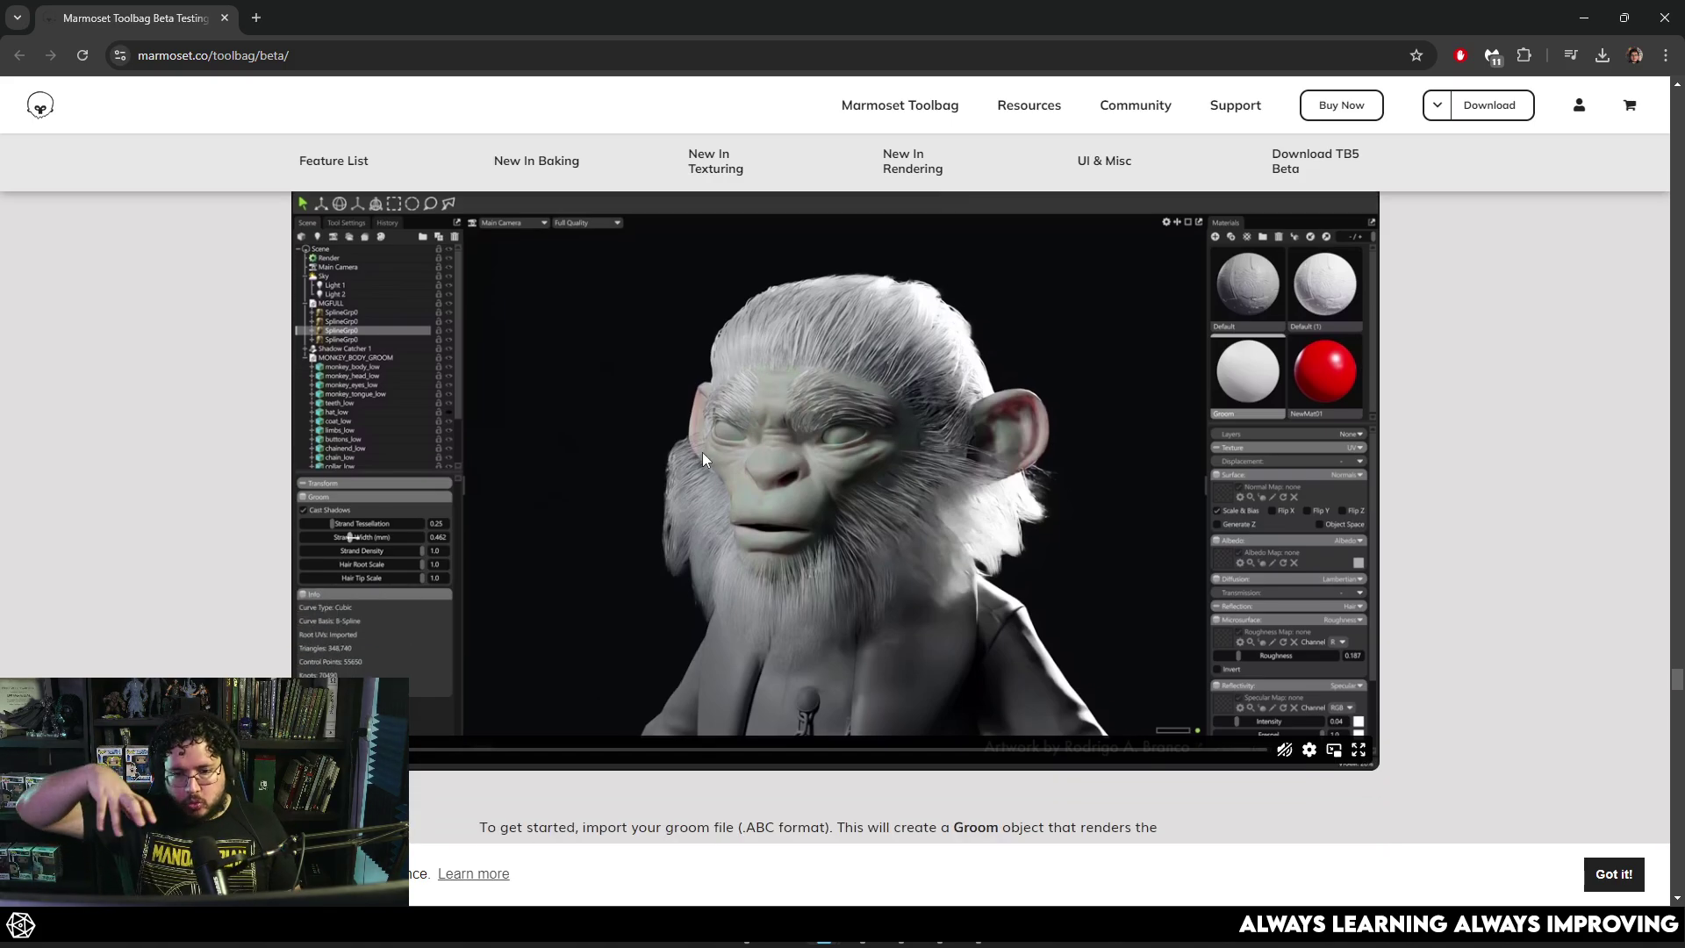
scroll(702, 451, down, 8)
scroll(811, 709, down, 4)
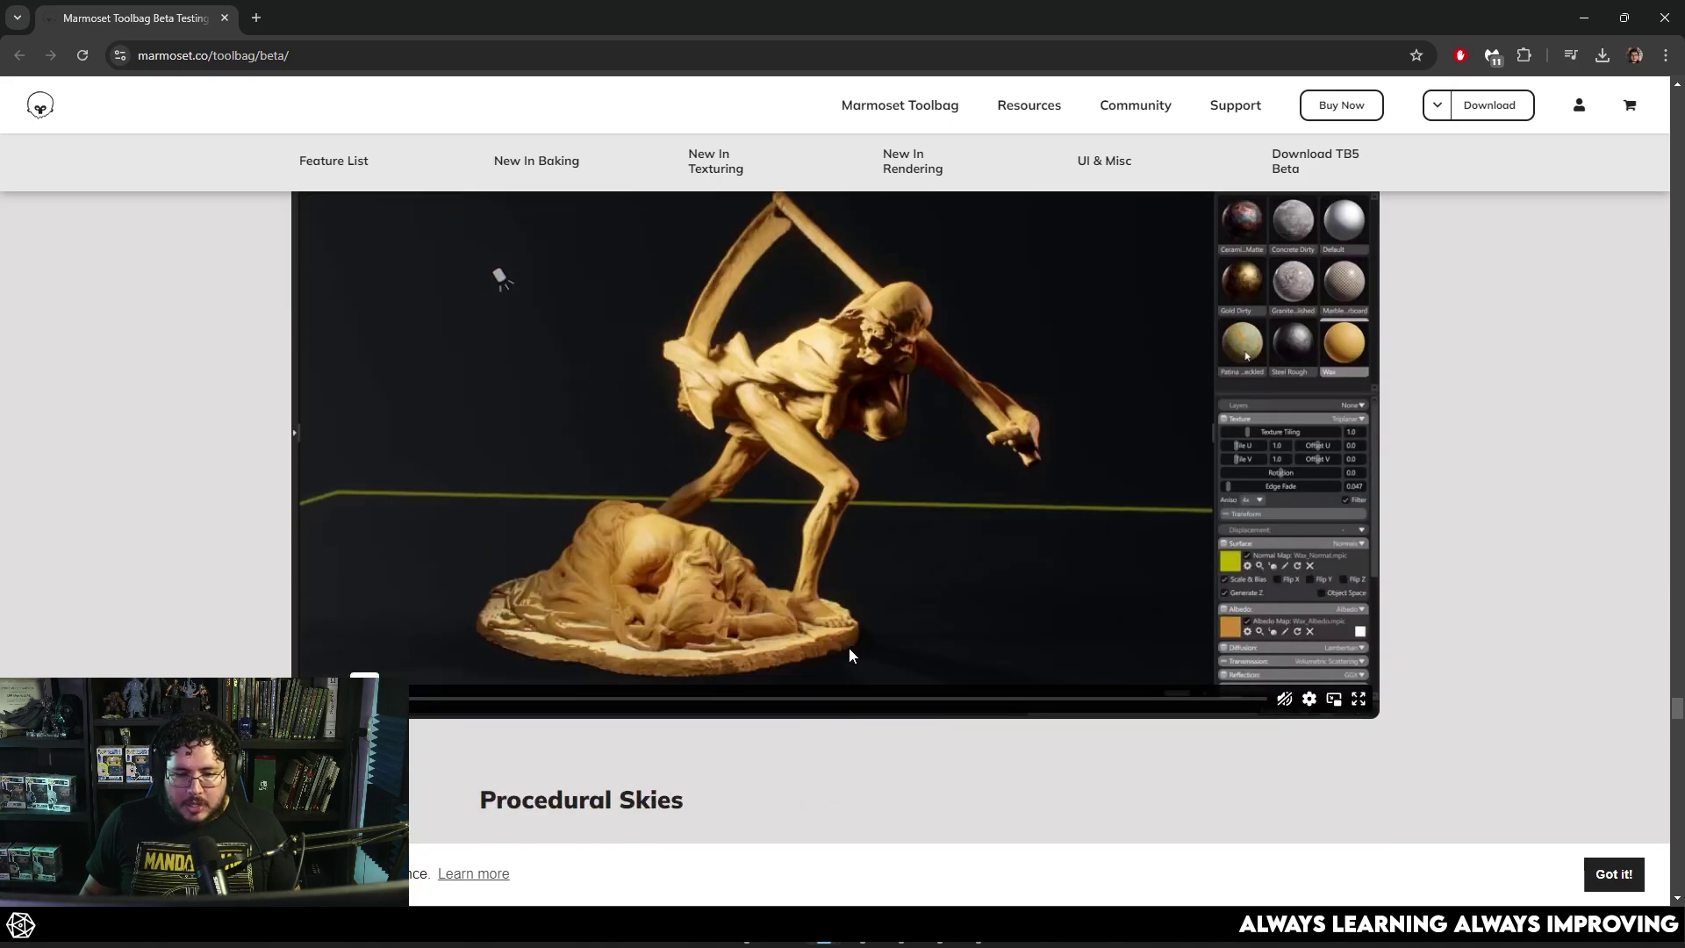
scroll(843, 653, up, 14)
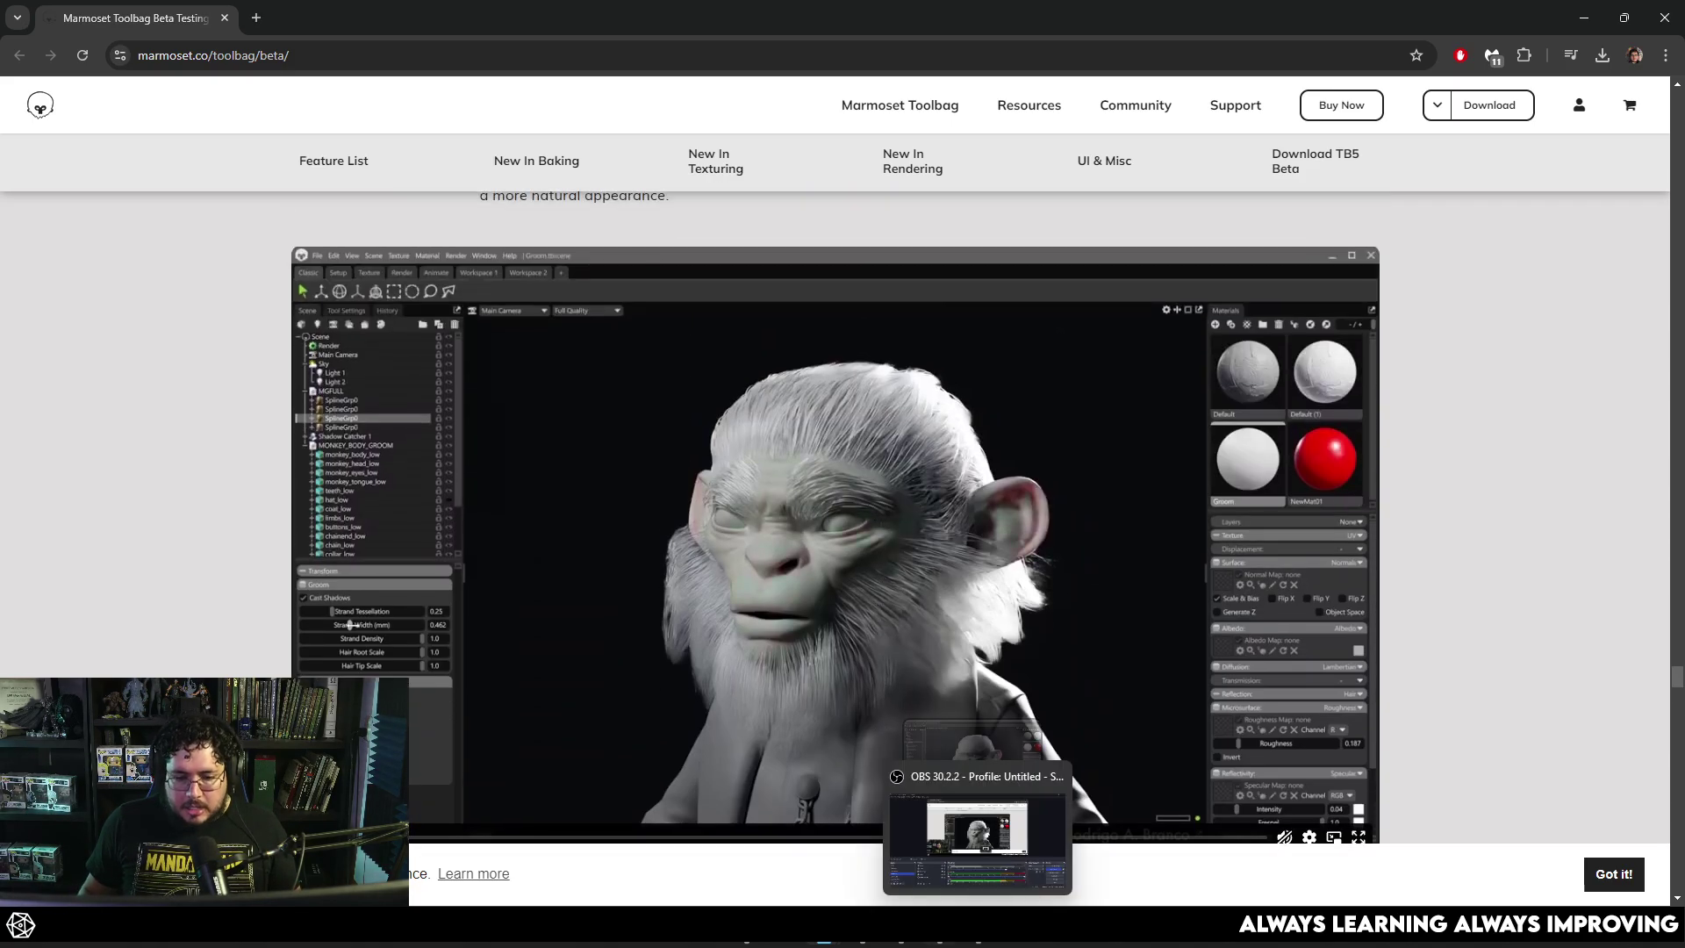
Switch to Marmoset Toolbag, show ThryosFur_Shoulder and ThyrosBeard_Curves, and frame the character's bearded face.
click(930, 862)
click(242, 224)
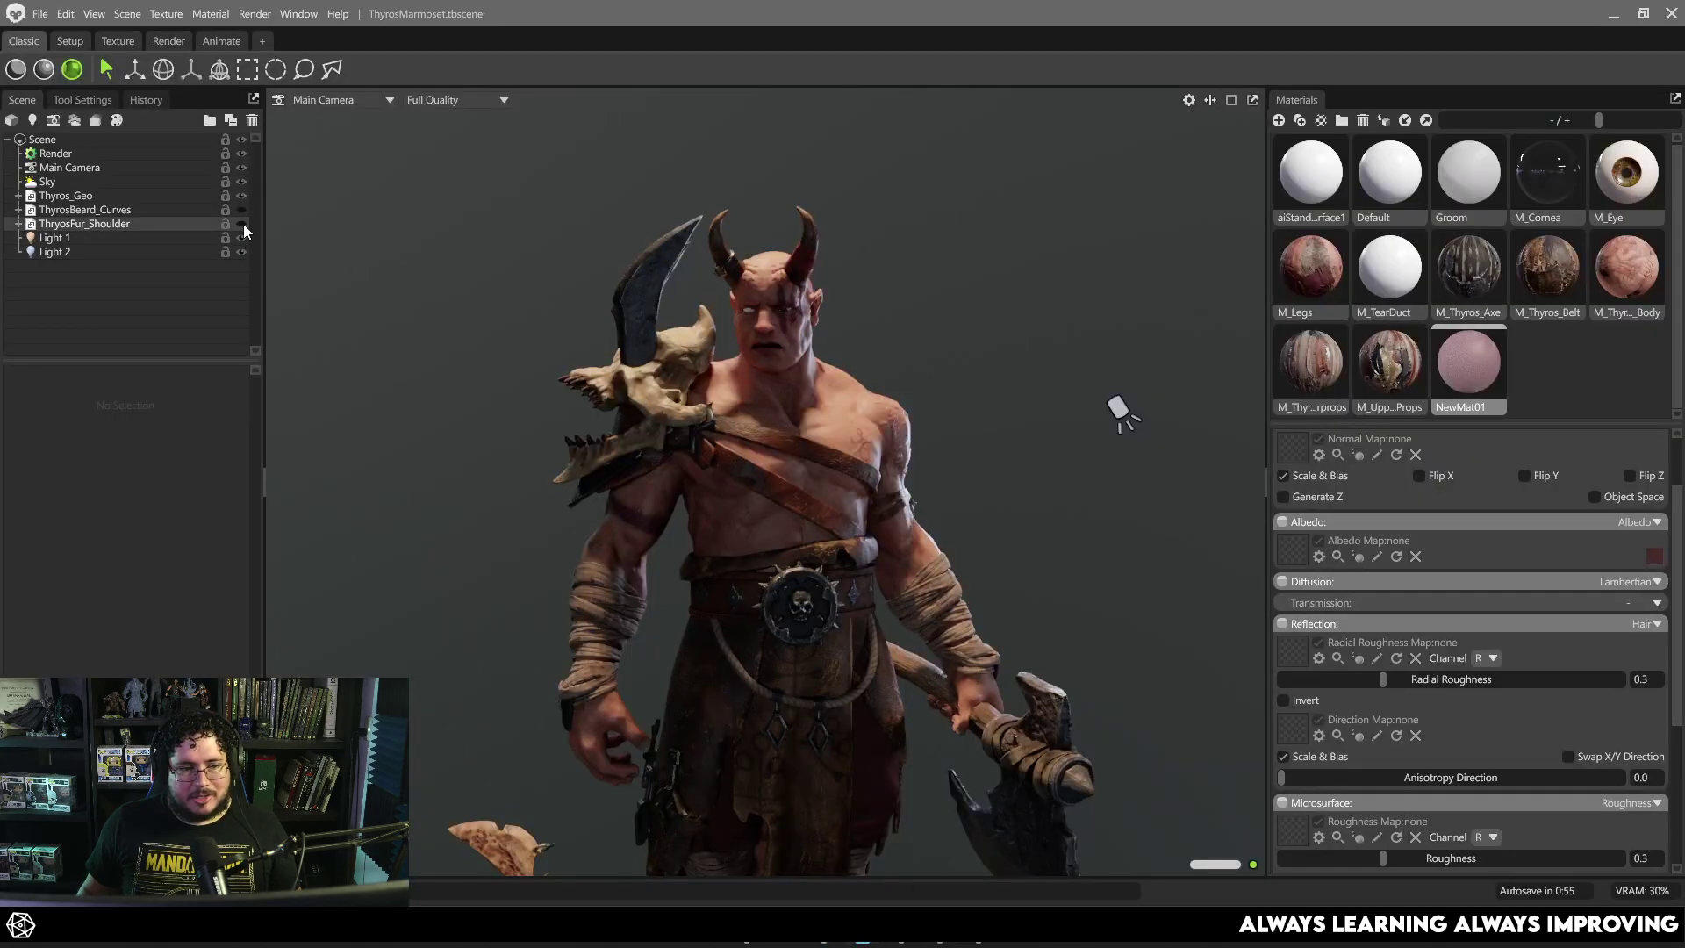
click(240, 210)
scroll(924, 370, up, 5)
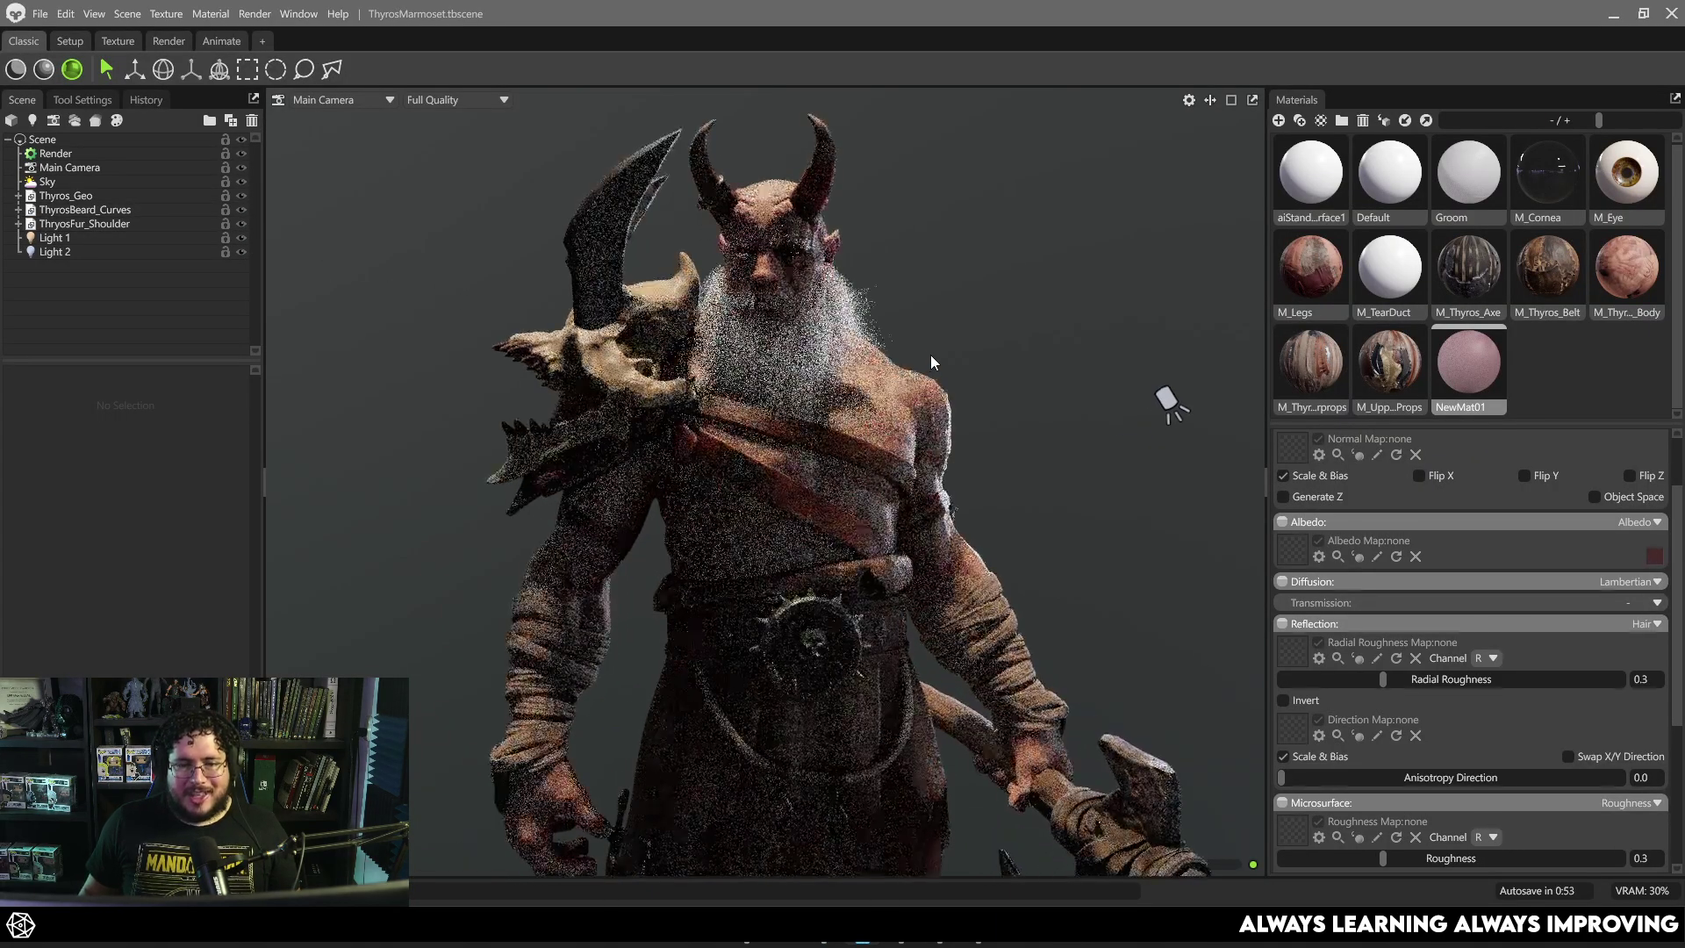
middle_drag(921, 271, 880, 466)
scroll(883, 468, up, 2)
drag(887, 477, 940, 444)
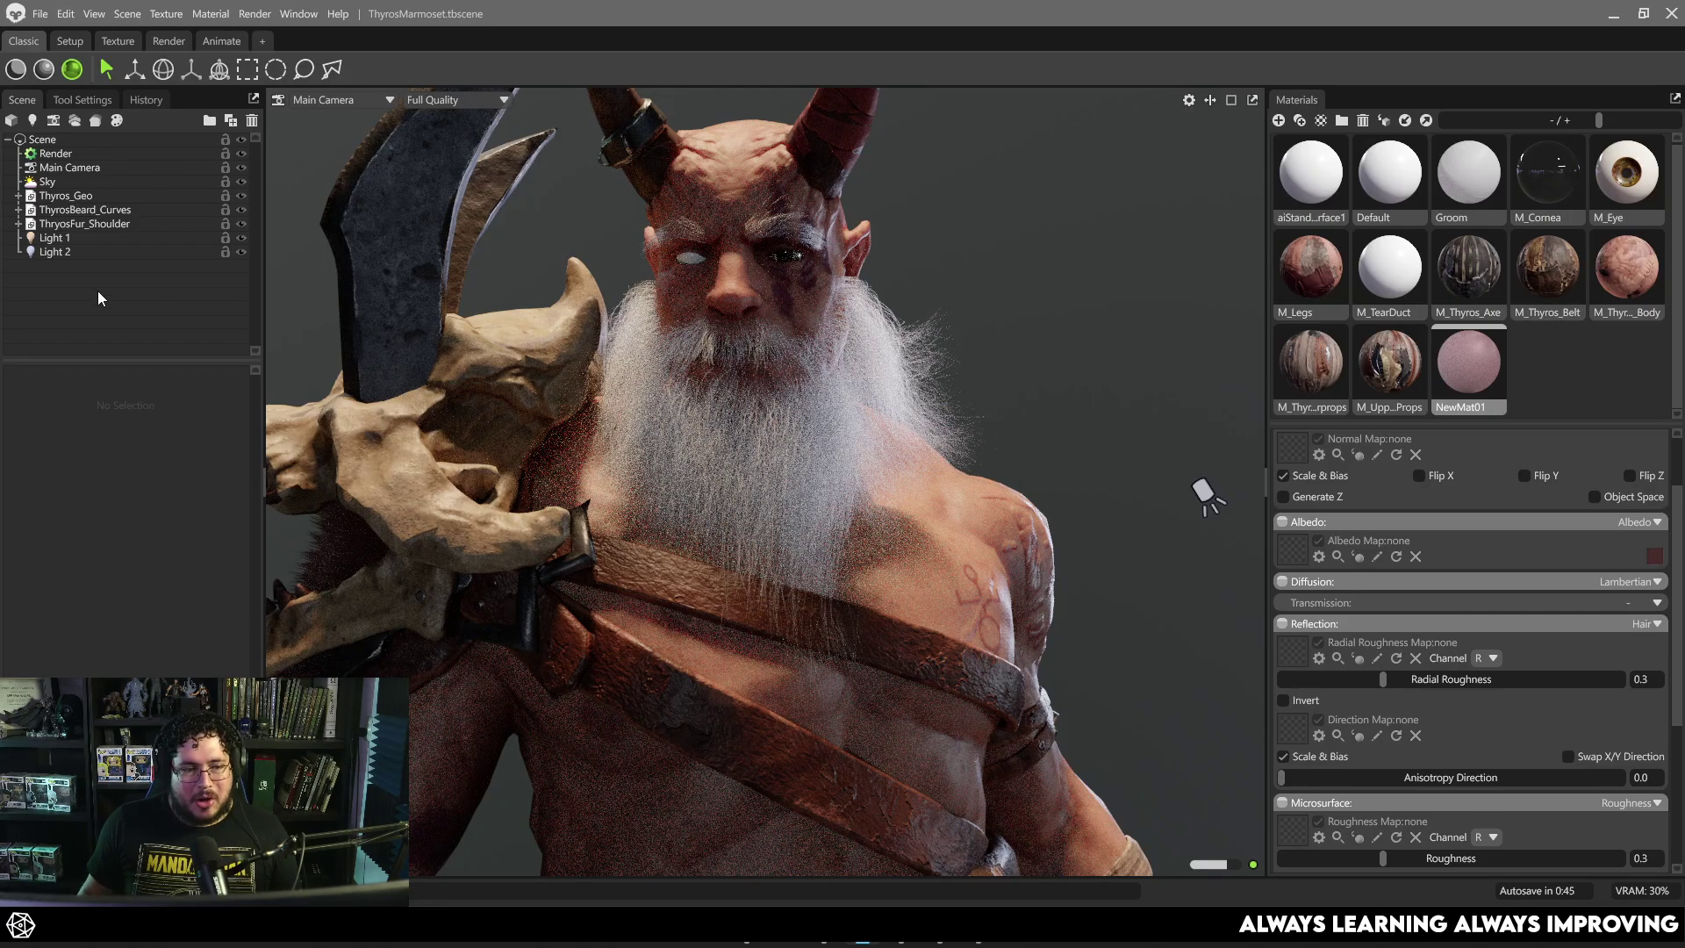
Expand ThyrosBeard_Curves and select the fourth spline group, the eyebrow groom.
click(18, 210)
click(75, 237)
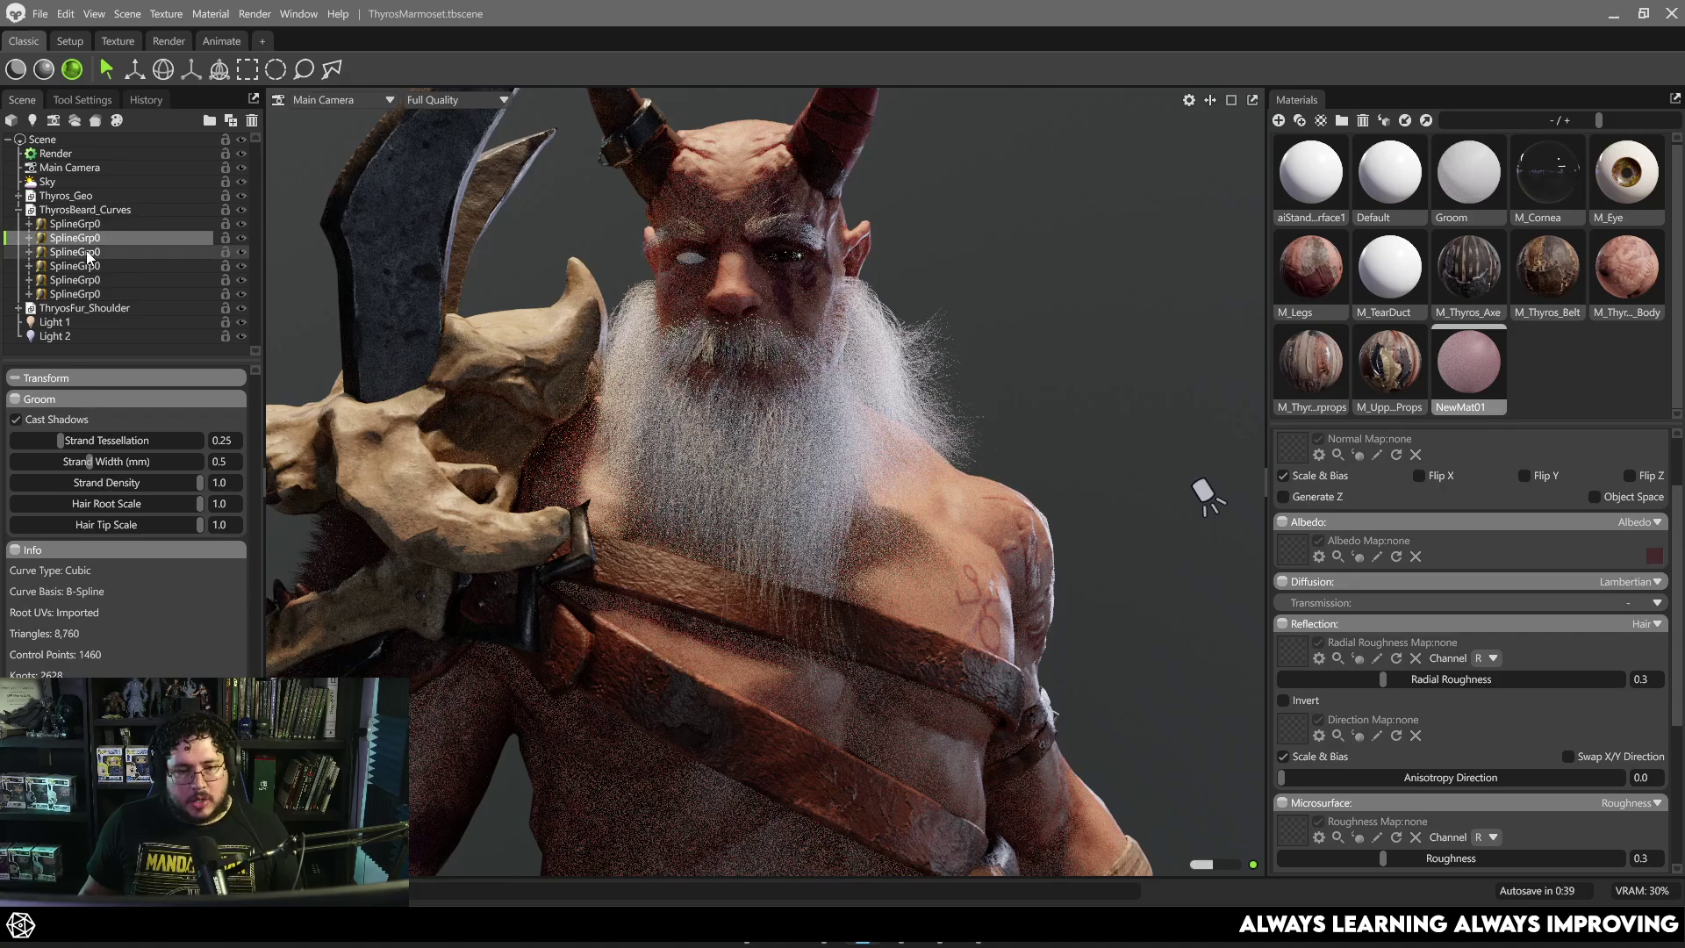
click(97, 279)
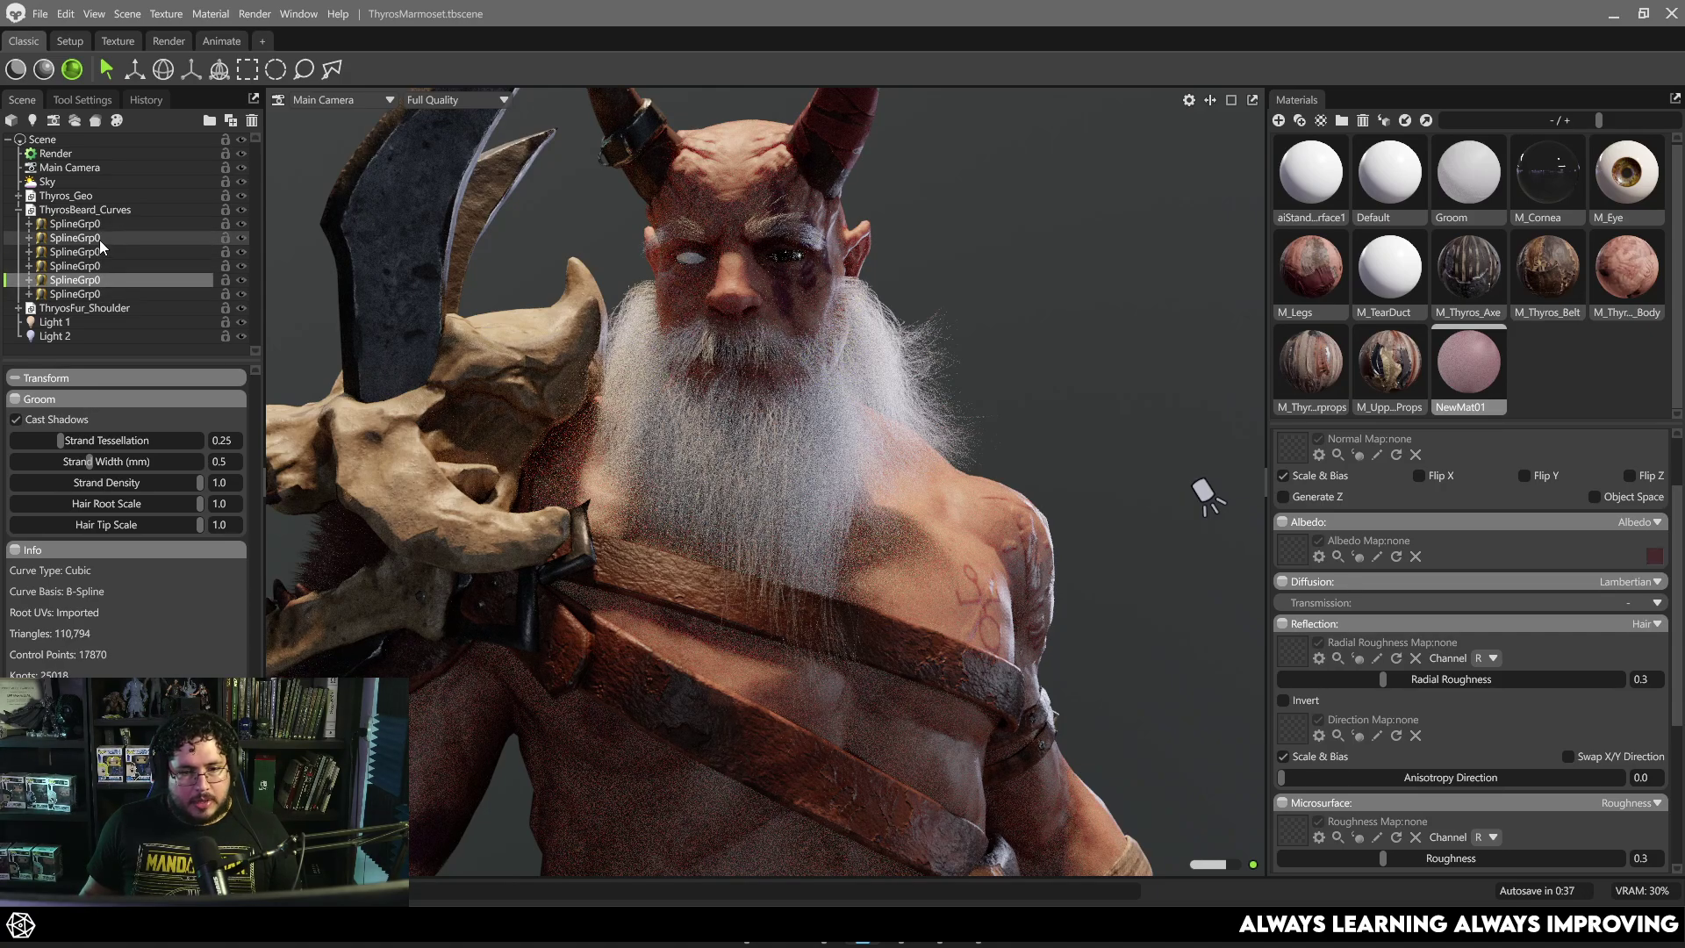
click(99, 265)
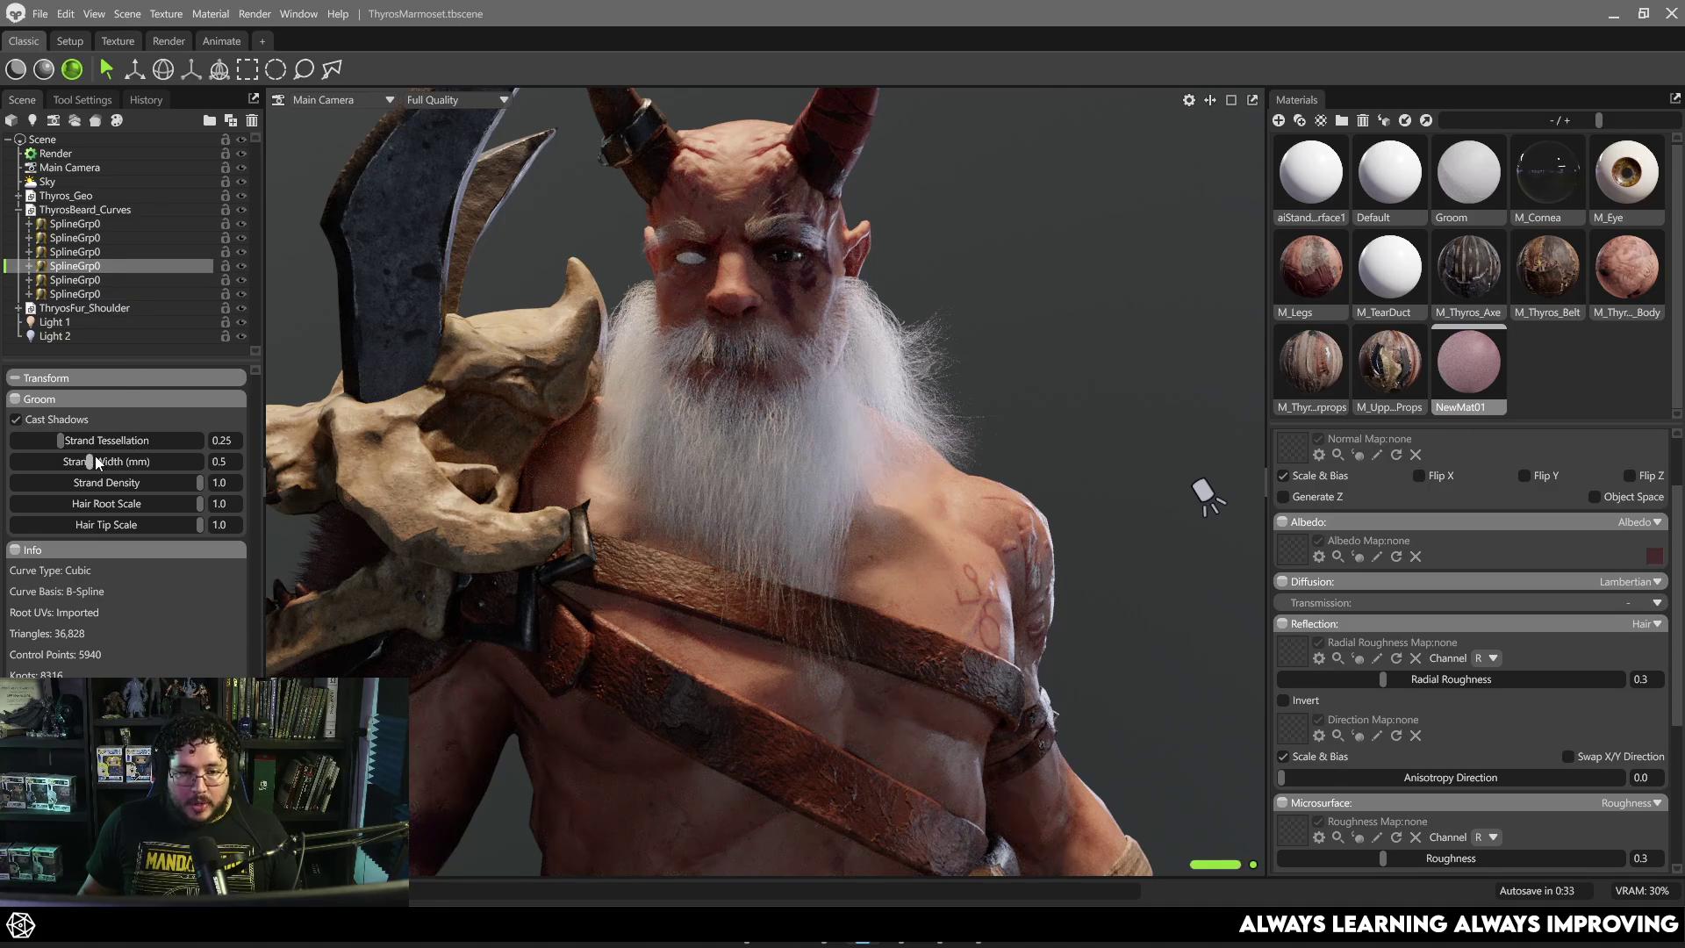
Try a strand width of 3.168 mm on the eyebrow groom and inspect the eyebrow strands up close.
drag(91, 459, 155, 456)
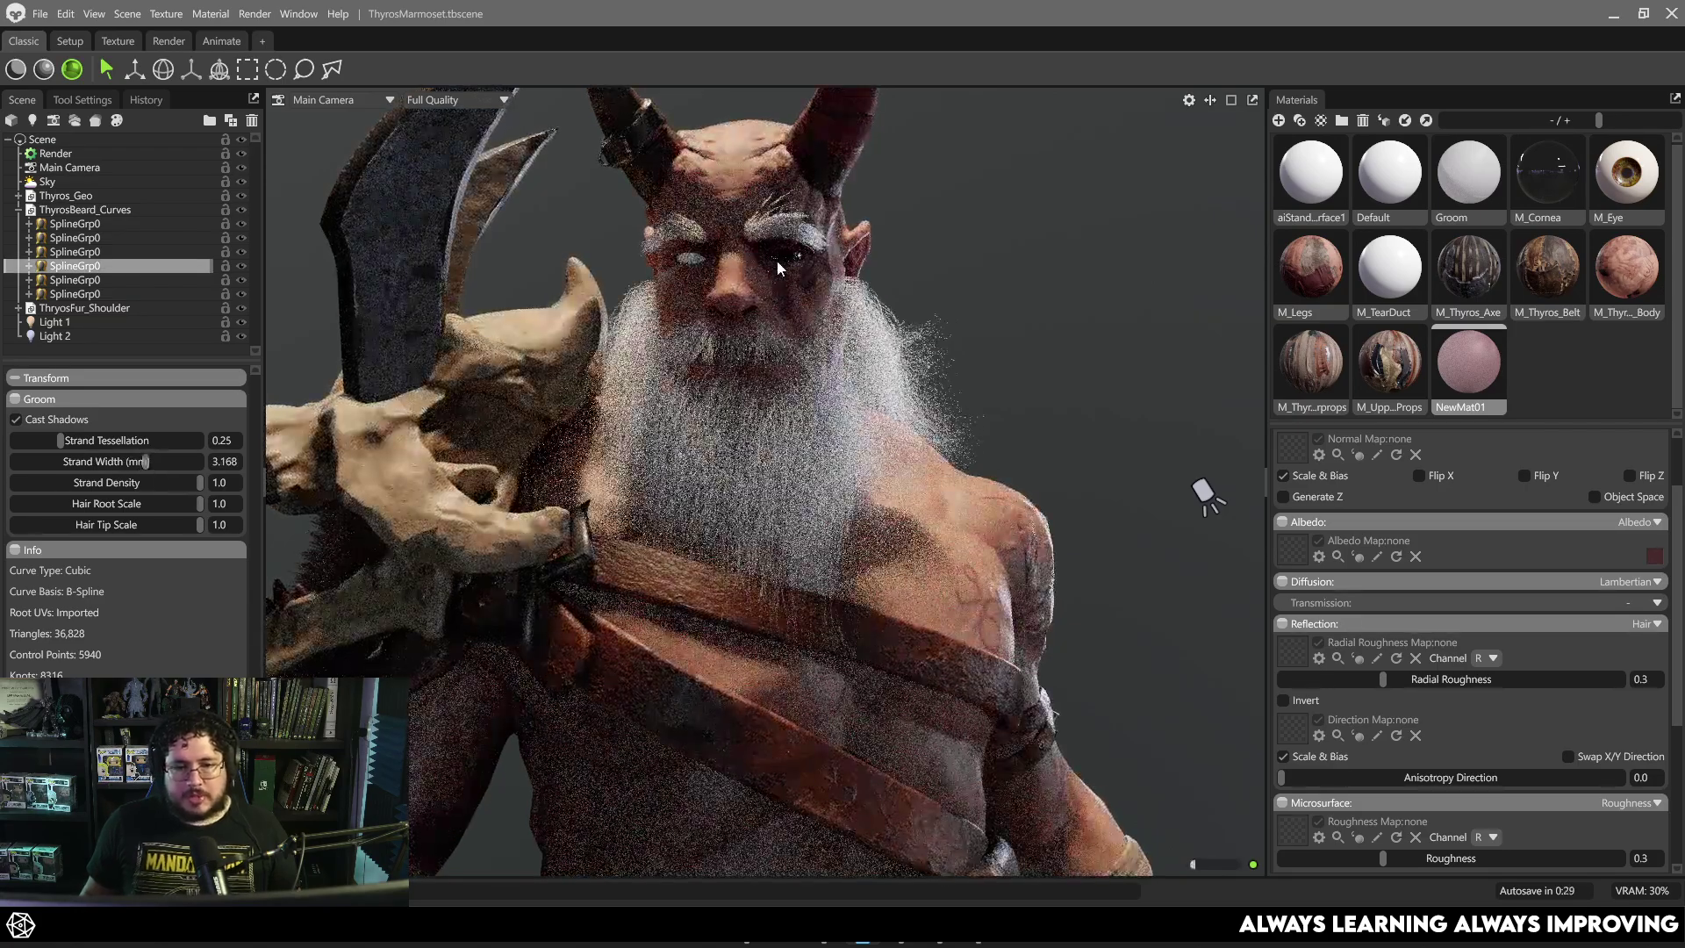
scroll(749, 207, up, 5)
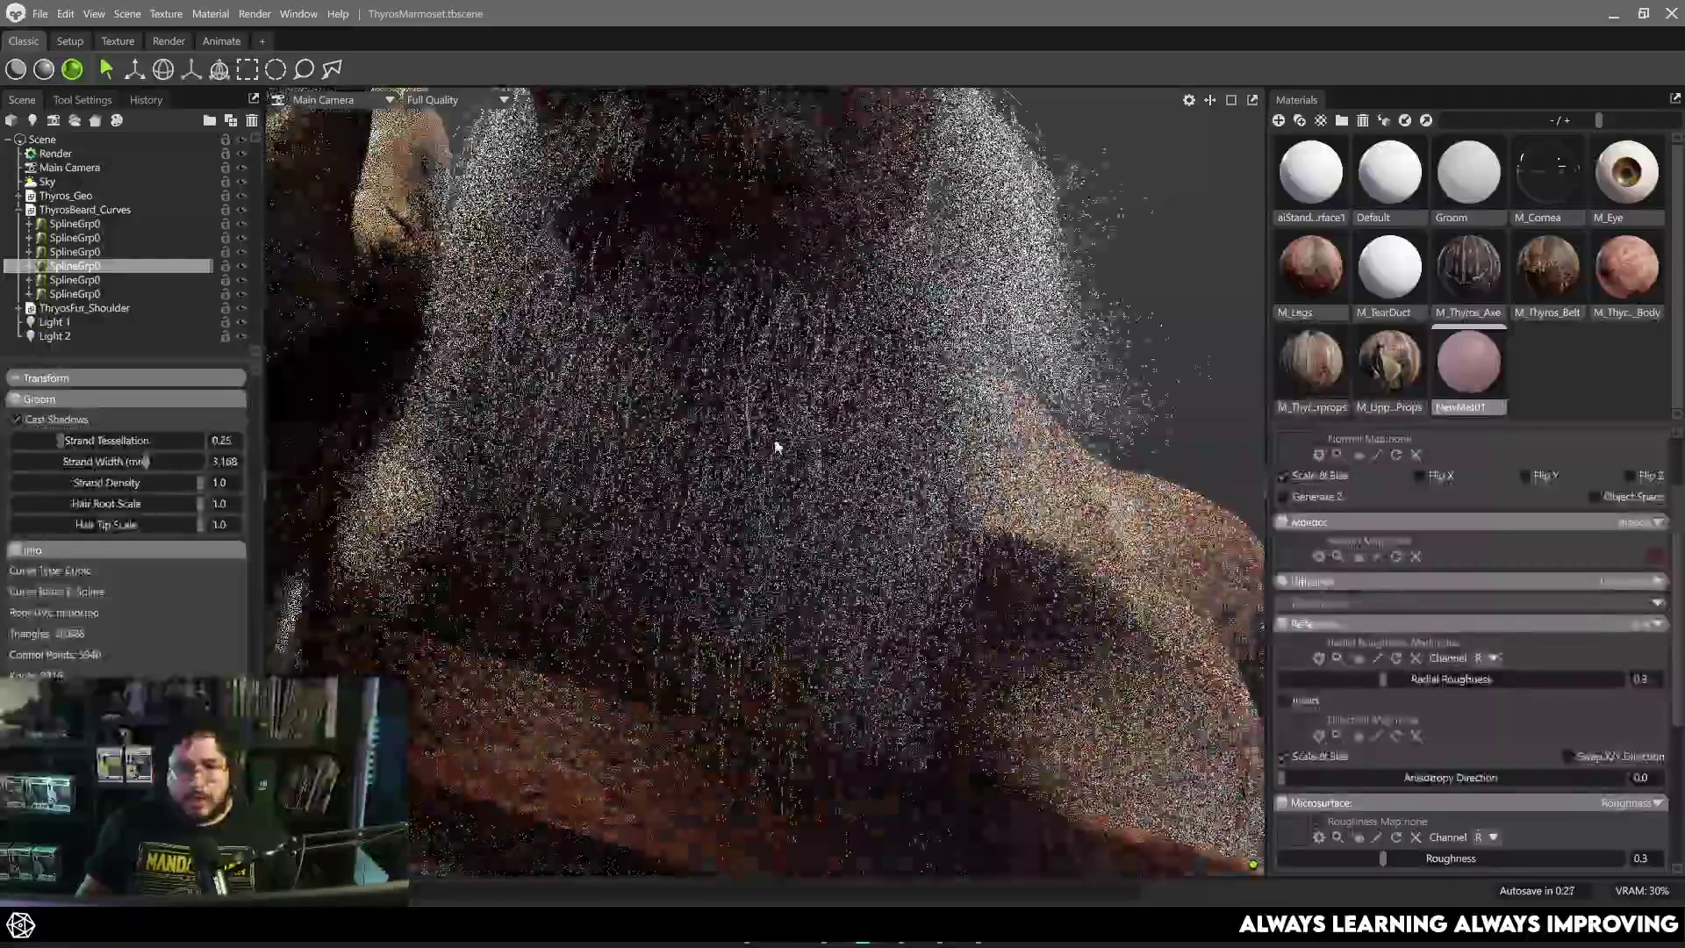
alt+middle_drag(772, 207, 776, 350)
scroll(777, 349, up, 5)
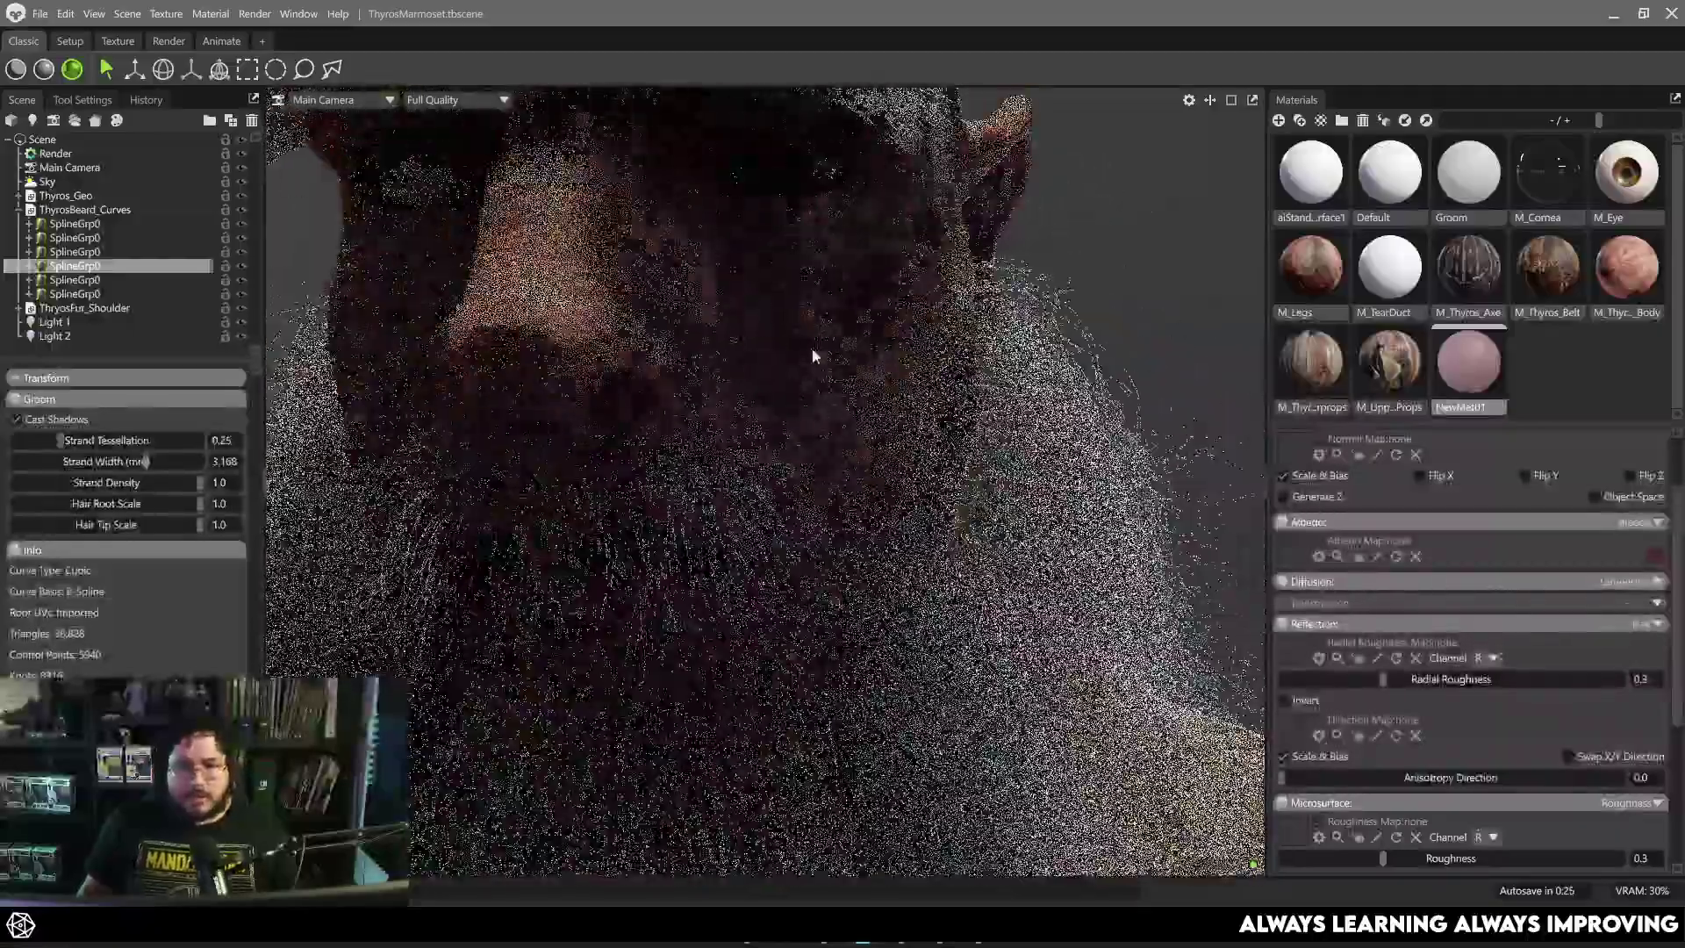
scroll(843, 522, up, 8)
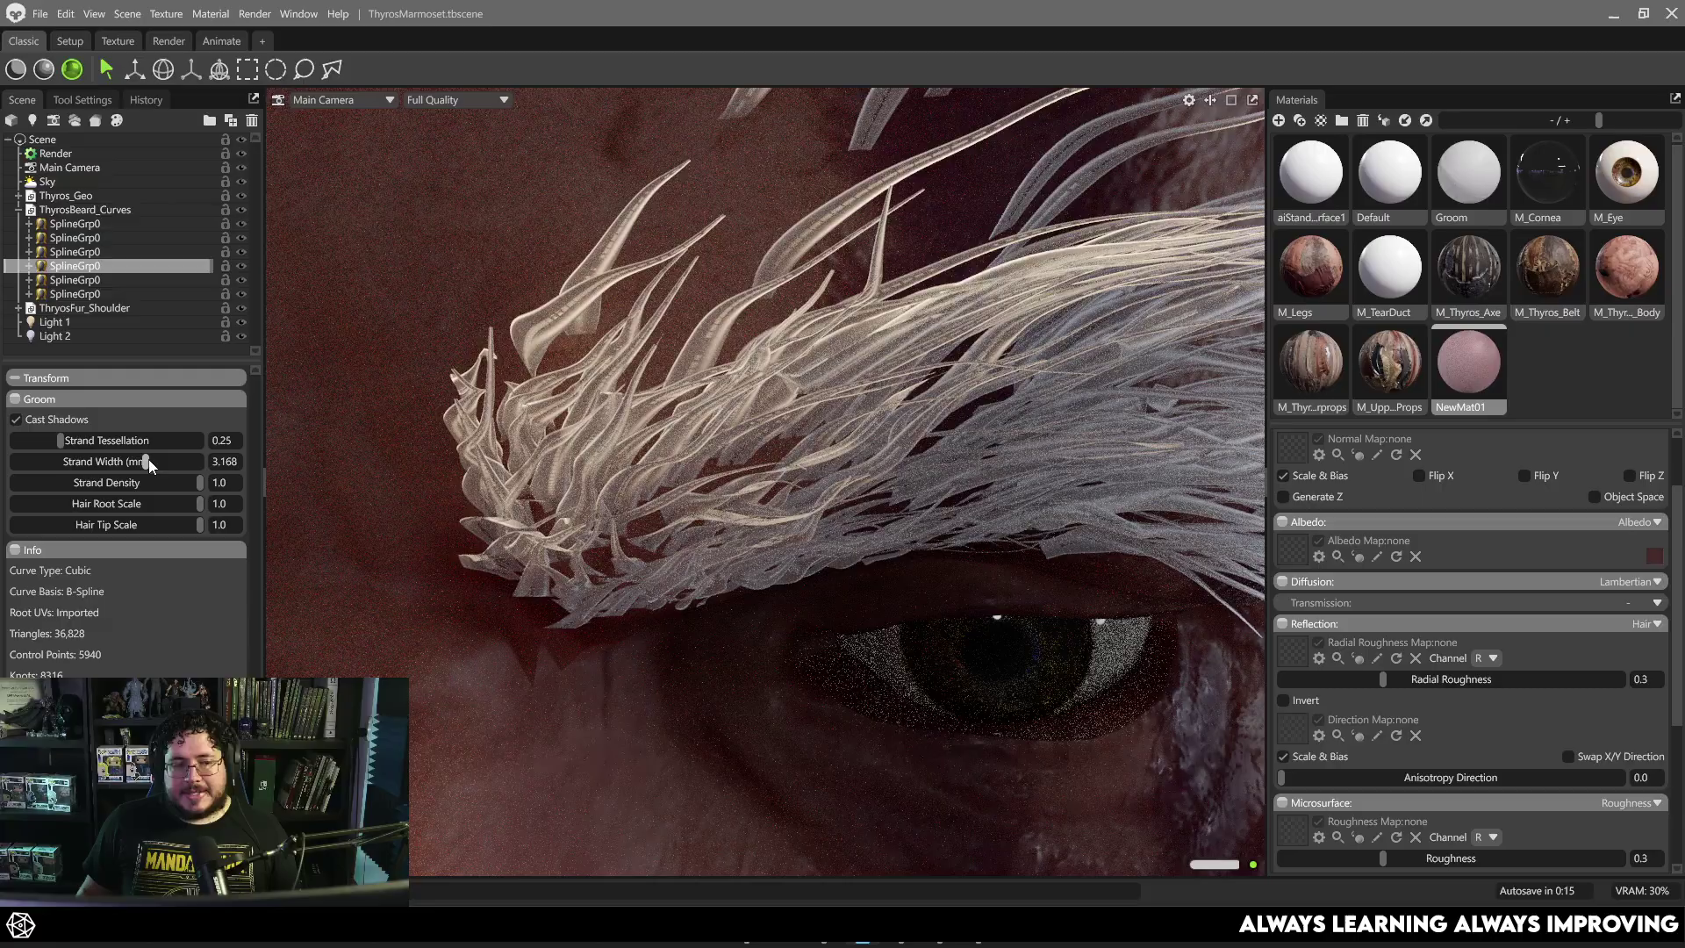
Set the eyebrow groom's strand width to 1.0 mm and check the face with its new eyebrows.
drag(149, 460, 107, 460)
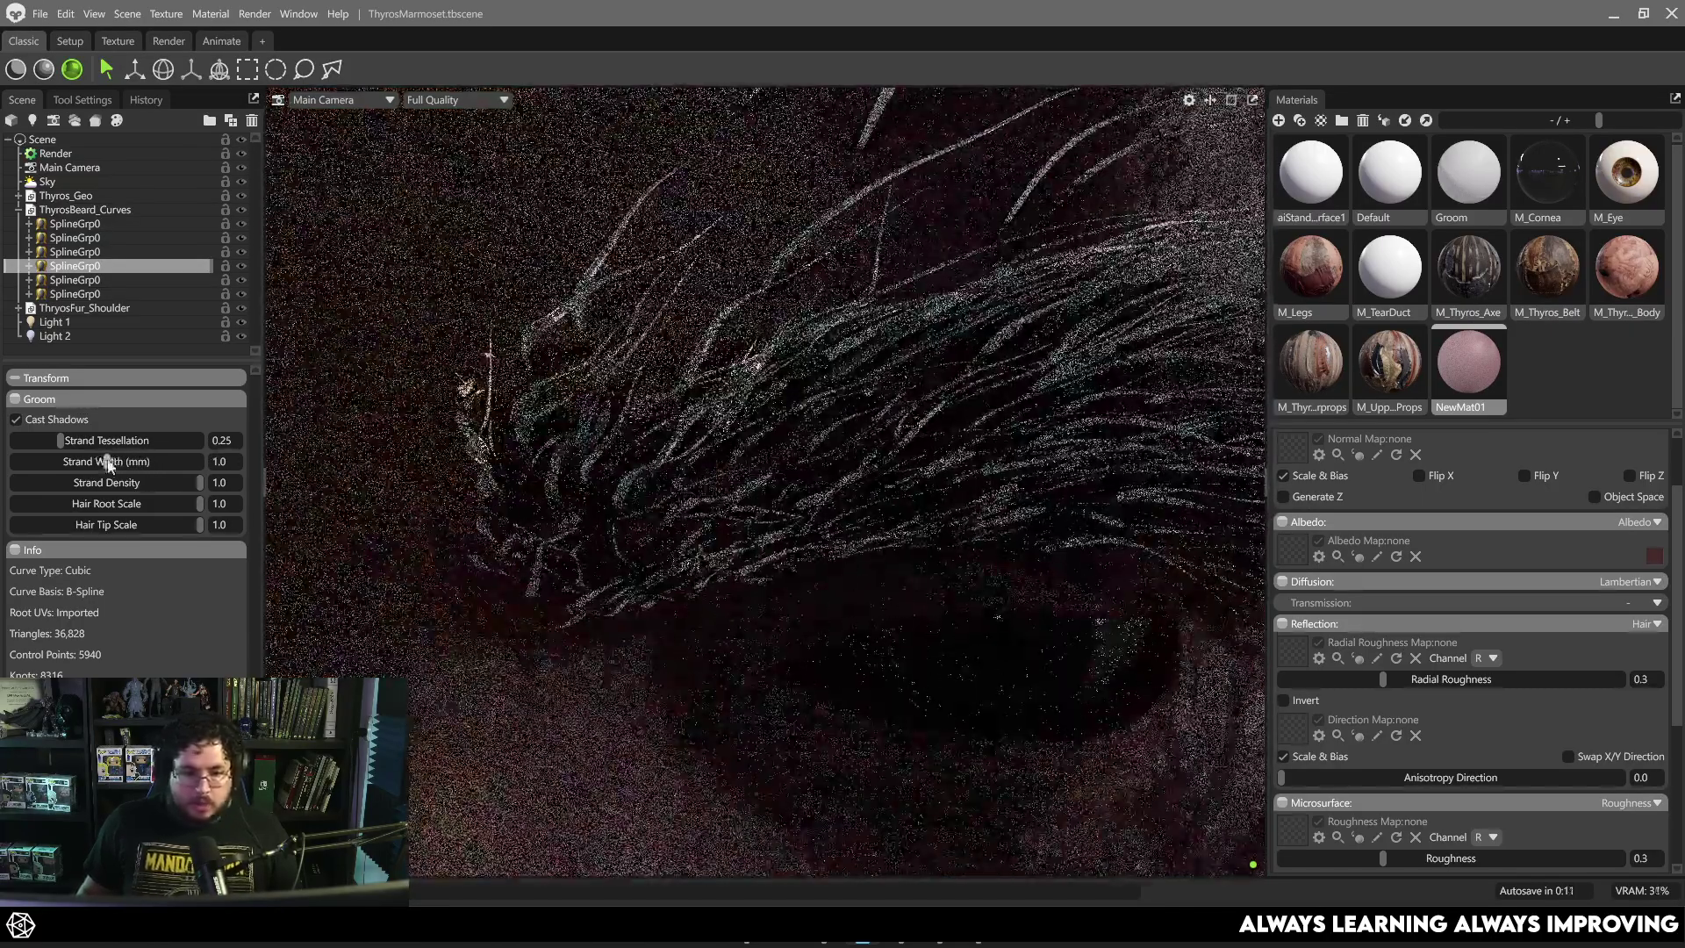
alt+right_drag(813, 500, 534, 365)
alt+right_drag(809, 462, 887, 538)
alt+middle_drag(652, 614, 707, 526)
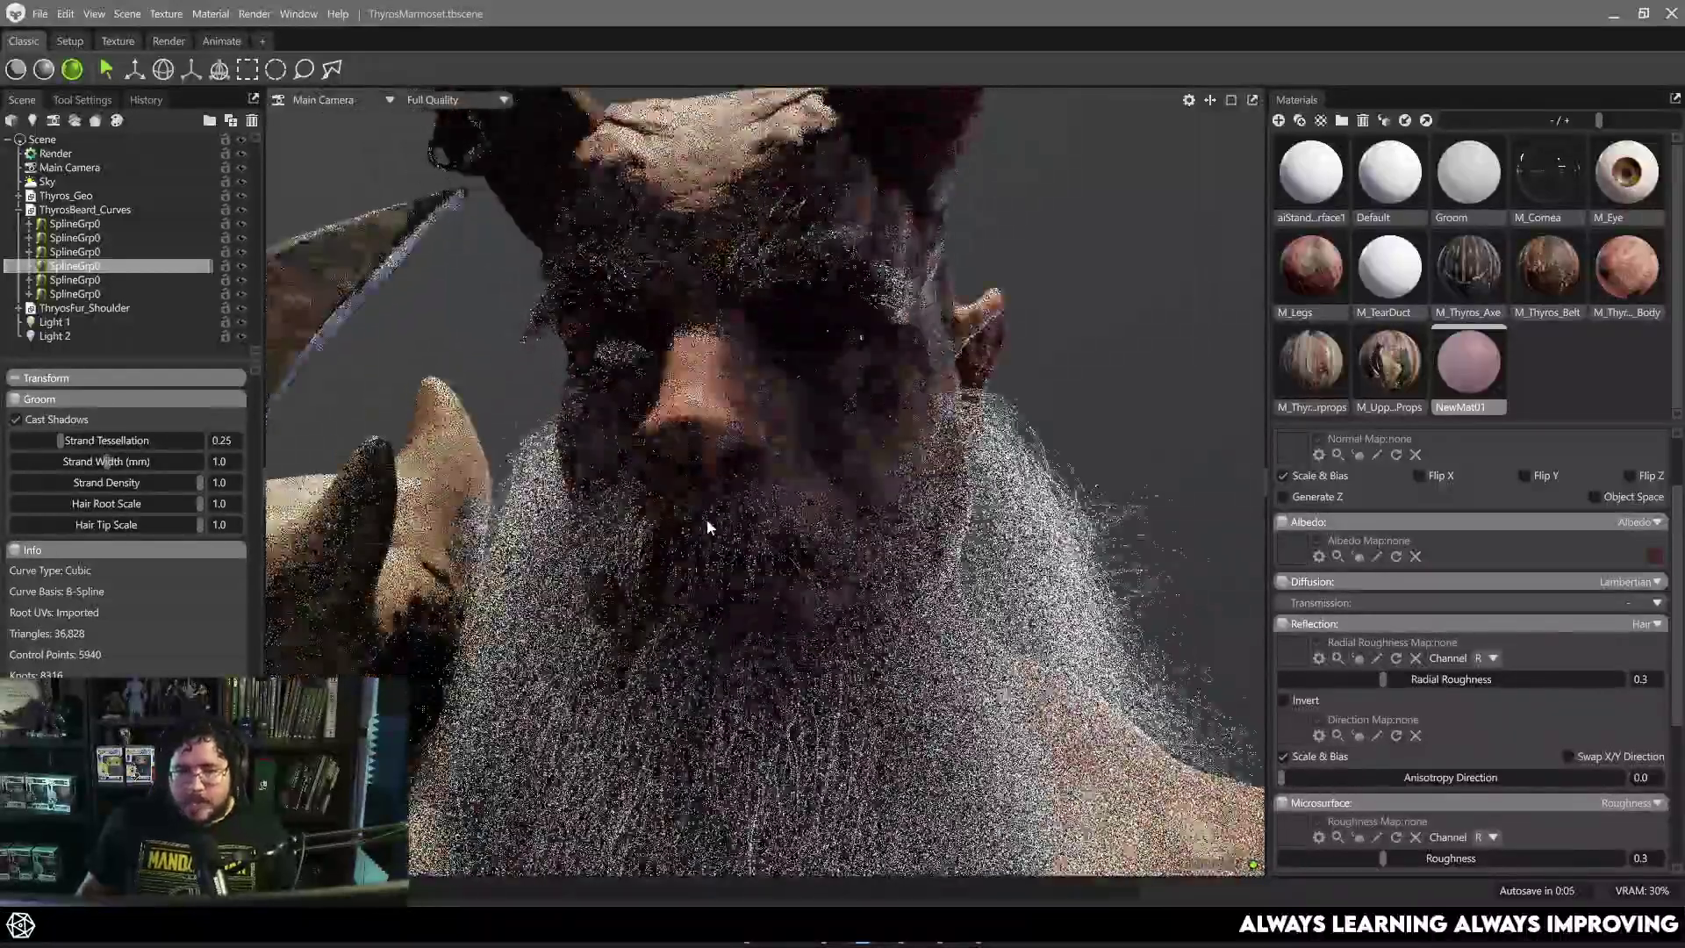
Open the Groom material's hair reflection settings and review the groomed character from face to full body.
click(1459, 176)
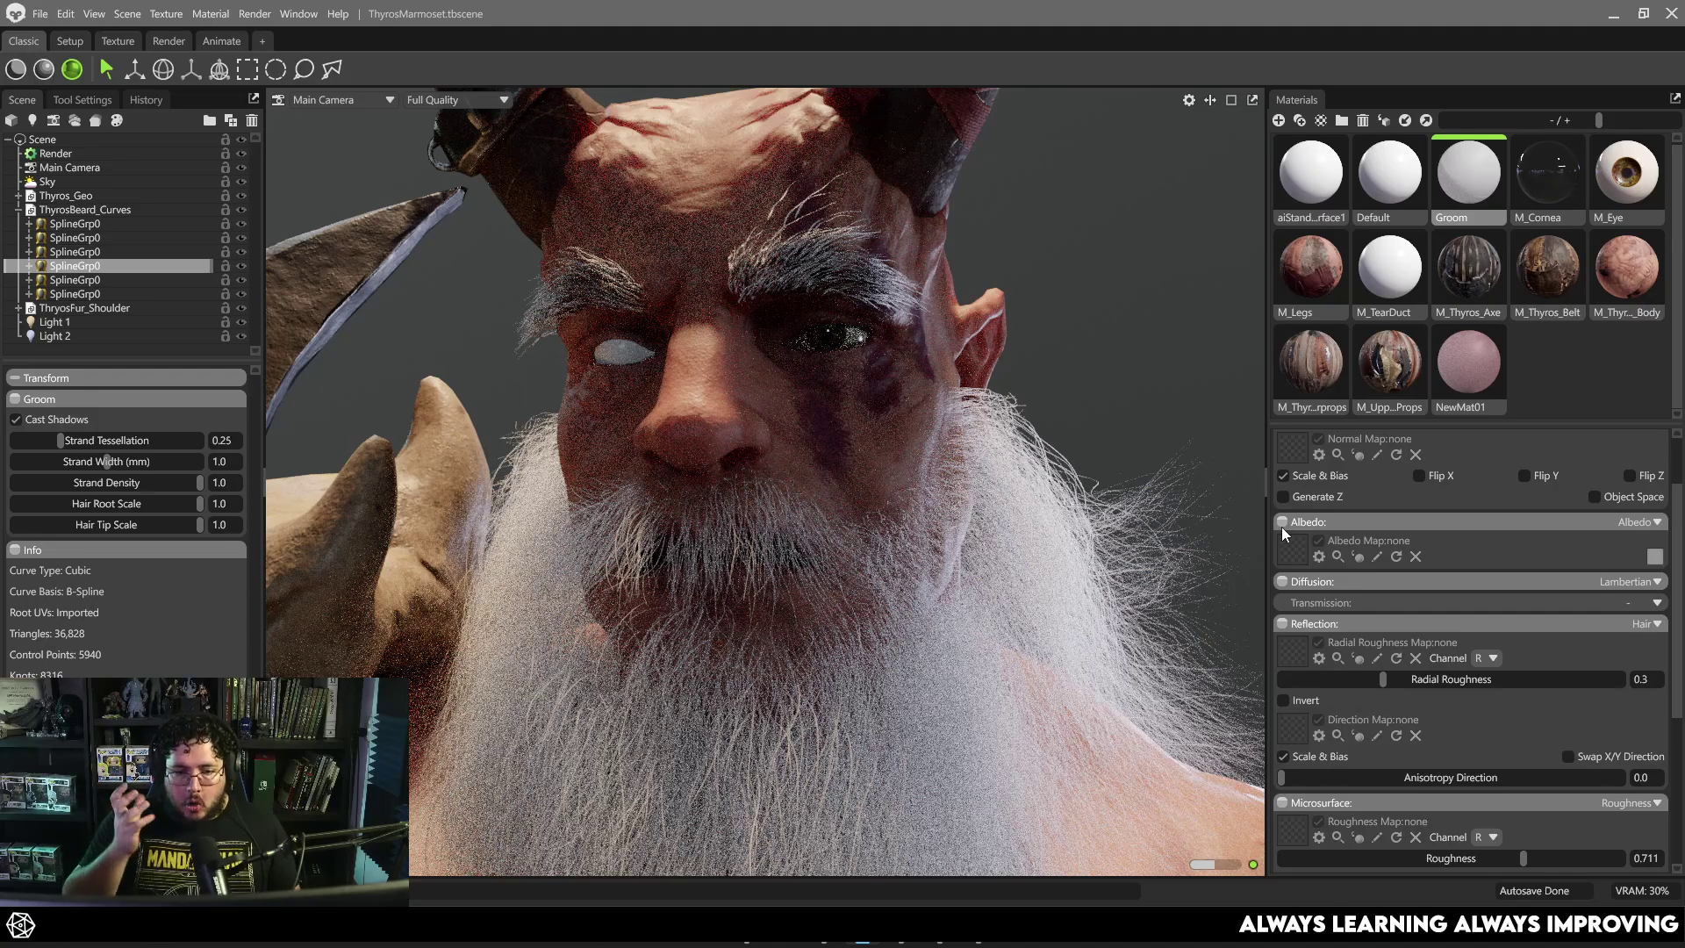
scroll(909, 512, down, 1)
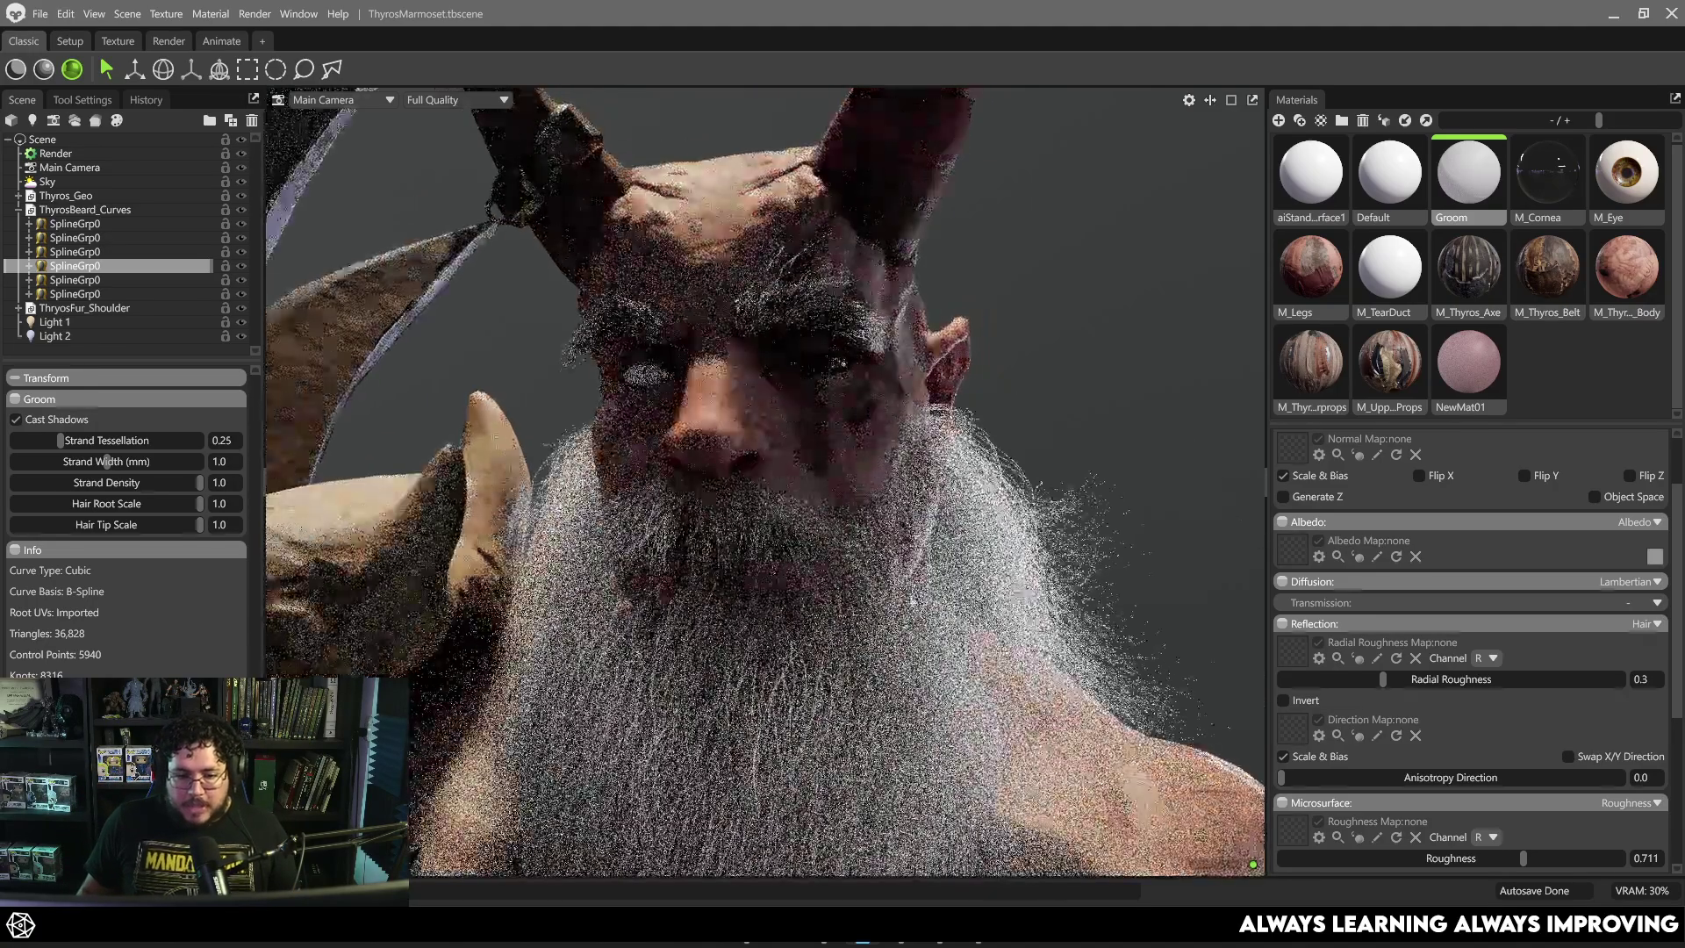
middle_drag(990, 607, 989, 509)
alt+right_drag(989, 508, 804, 414)
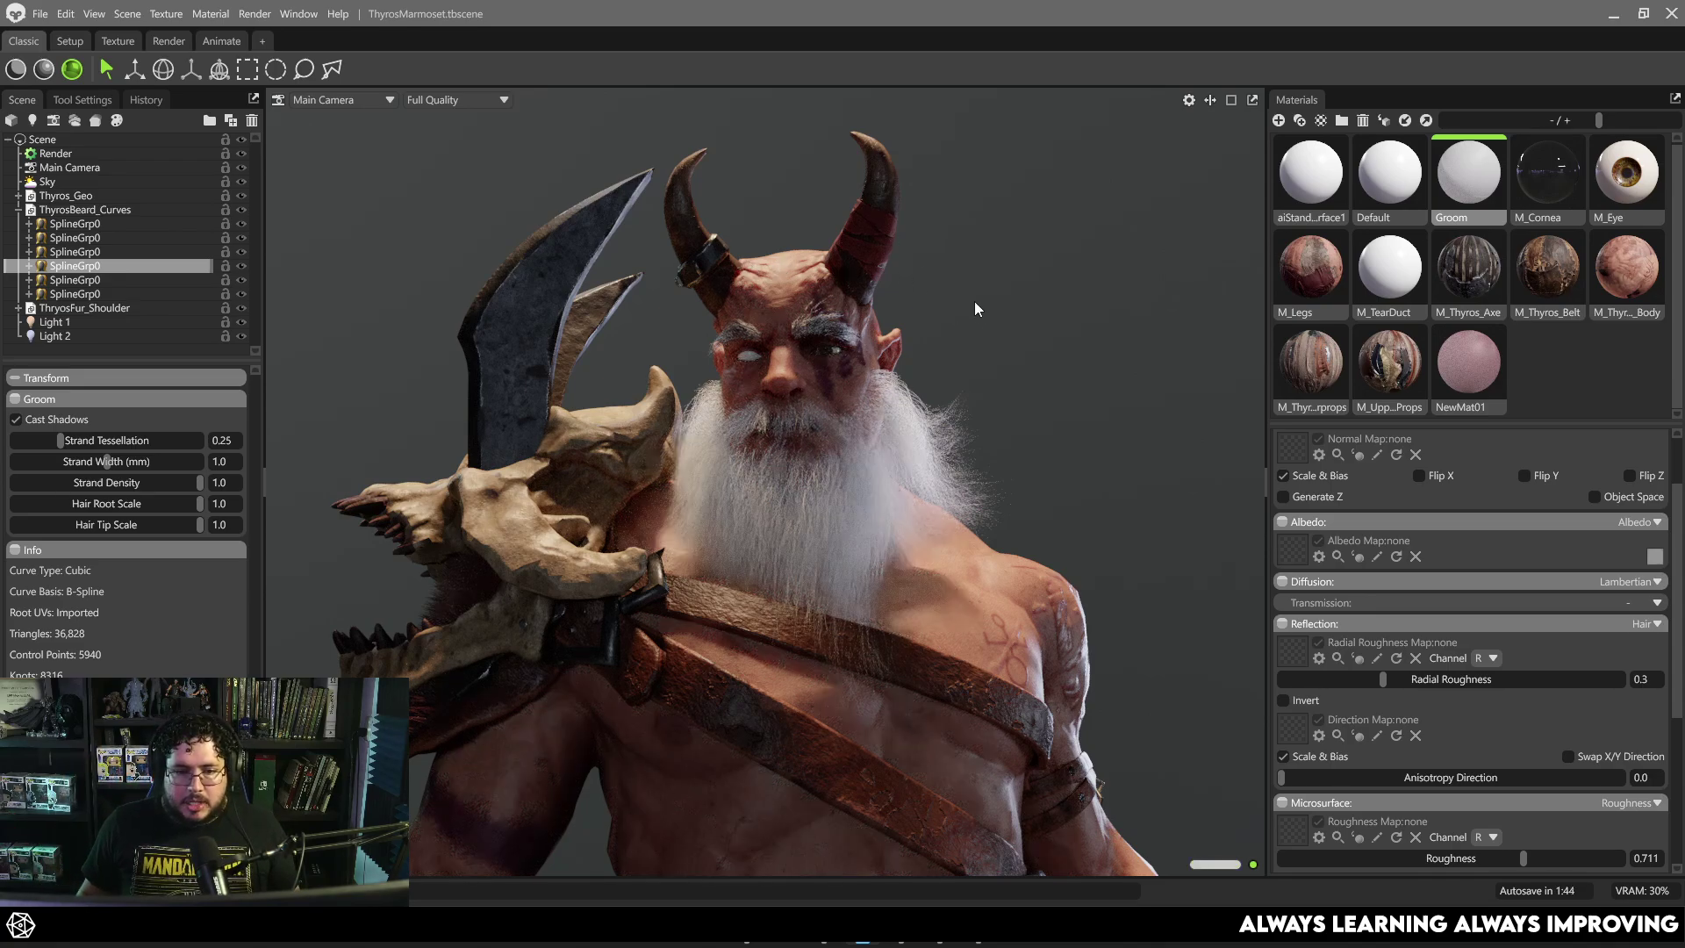
scroll(661, 264, down, 5)
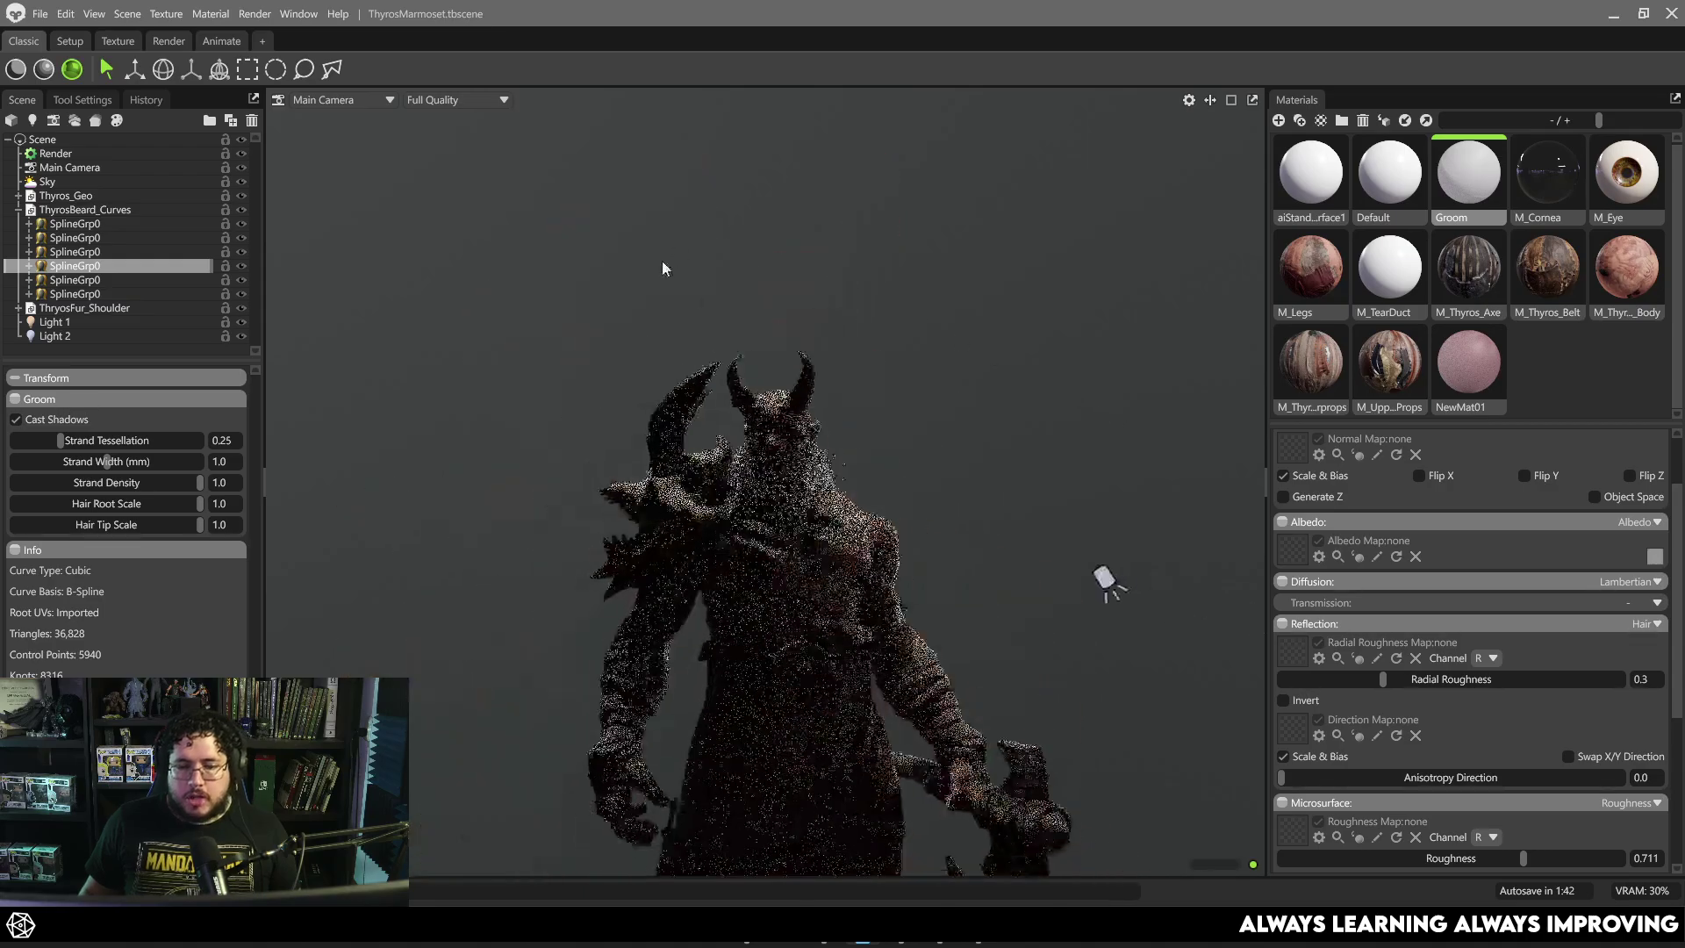
drag(662, 263, 699, 376)
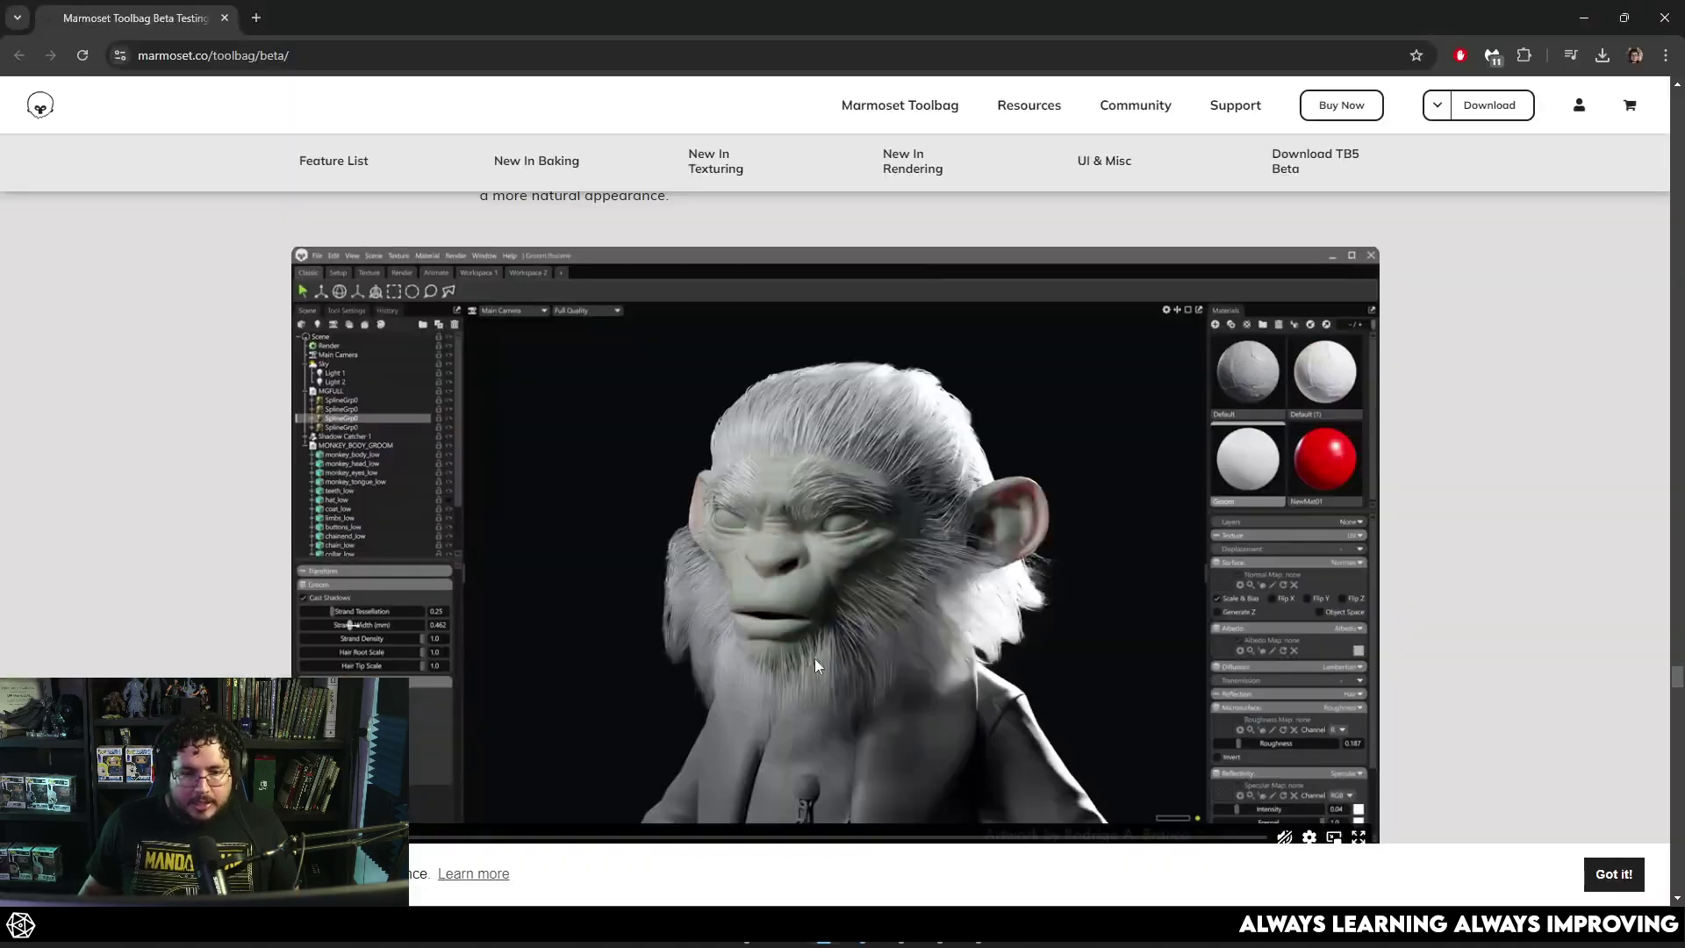
Switch back to the browser and examine the Material Layering section with its house and terrain demo.
scroll(815, 665, down, 15)
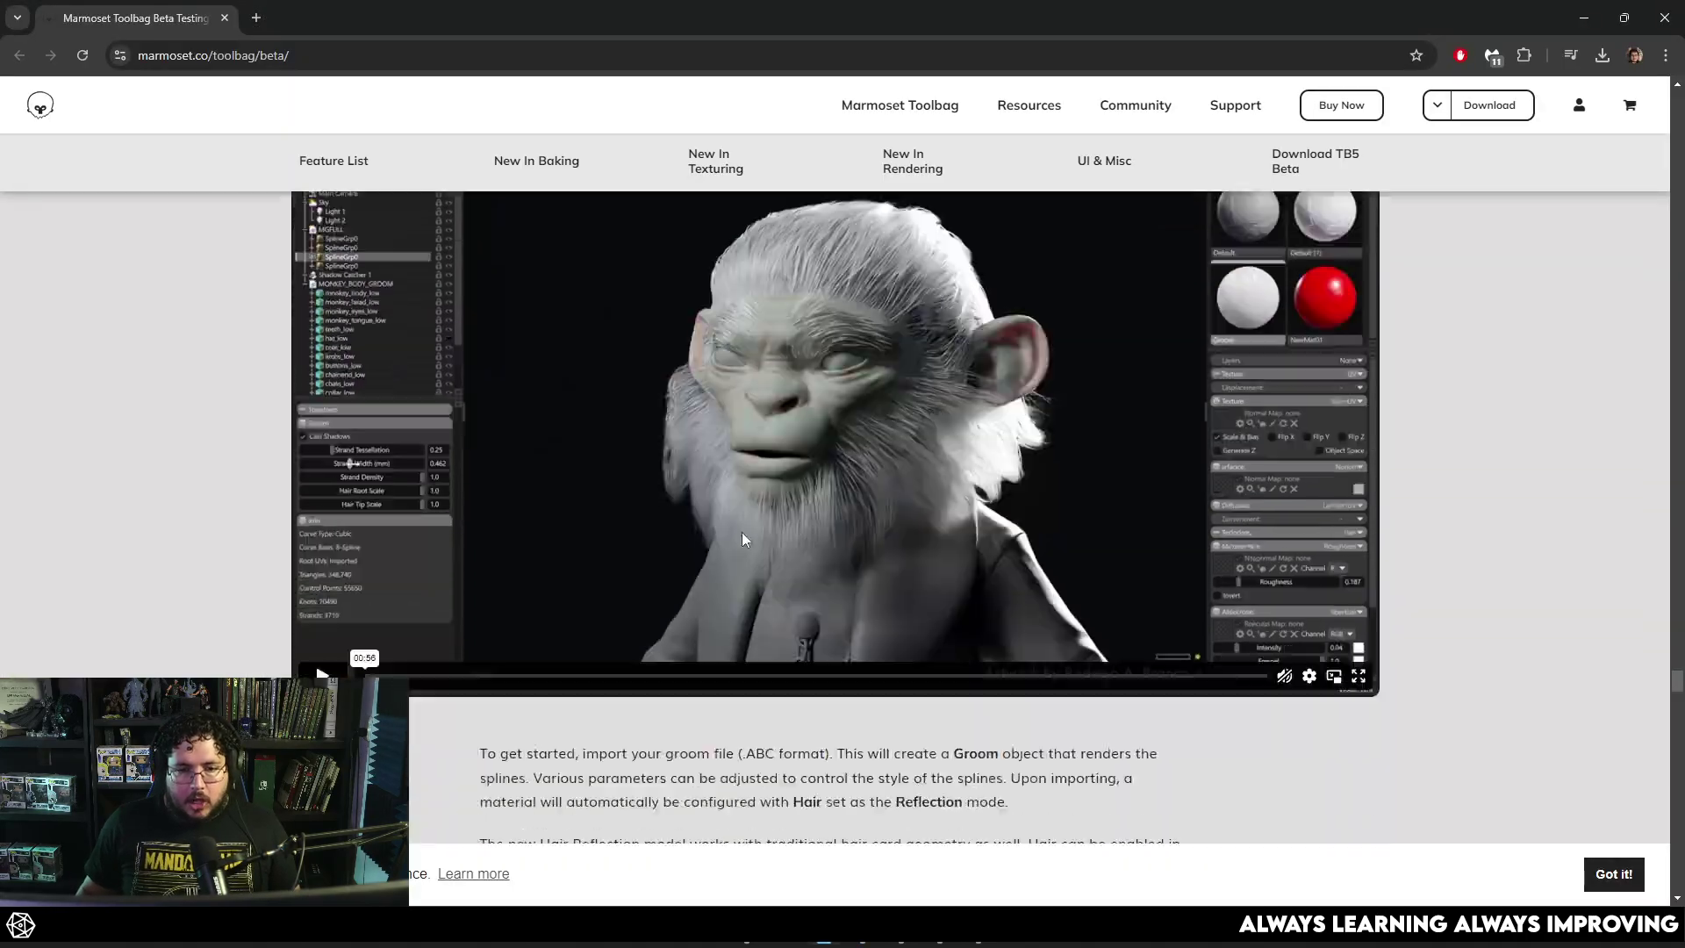
scroll(962, 476, up, 13)
scroll(963, 474, up, 20)
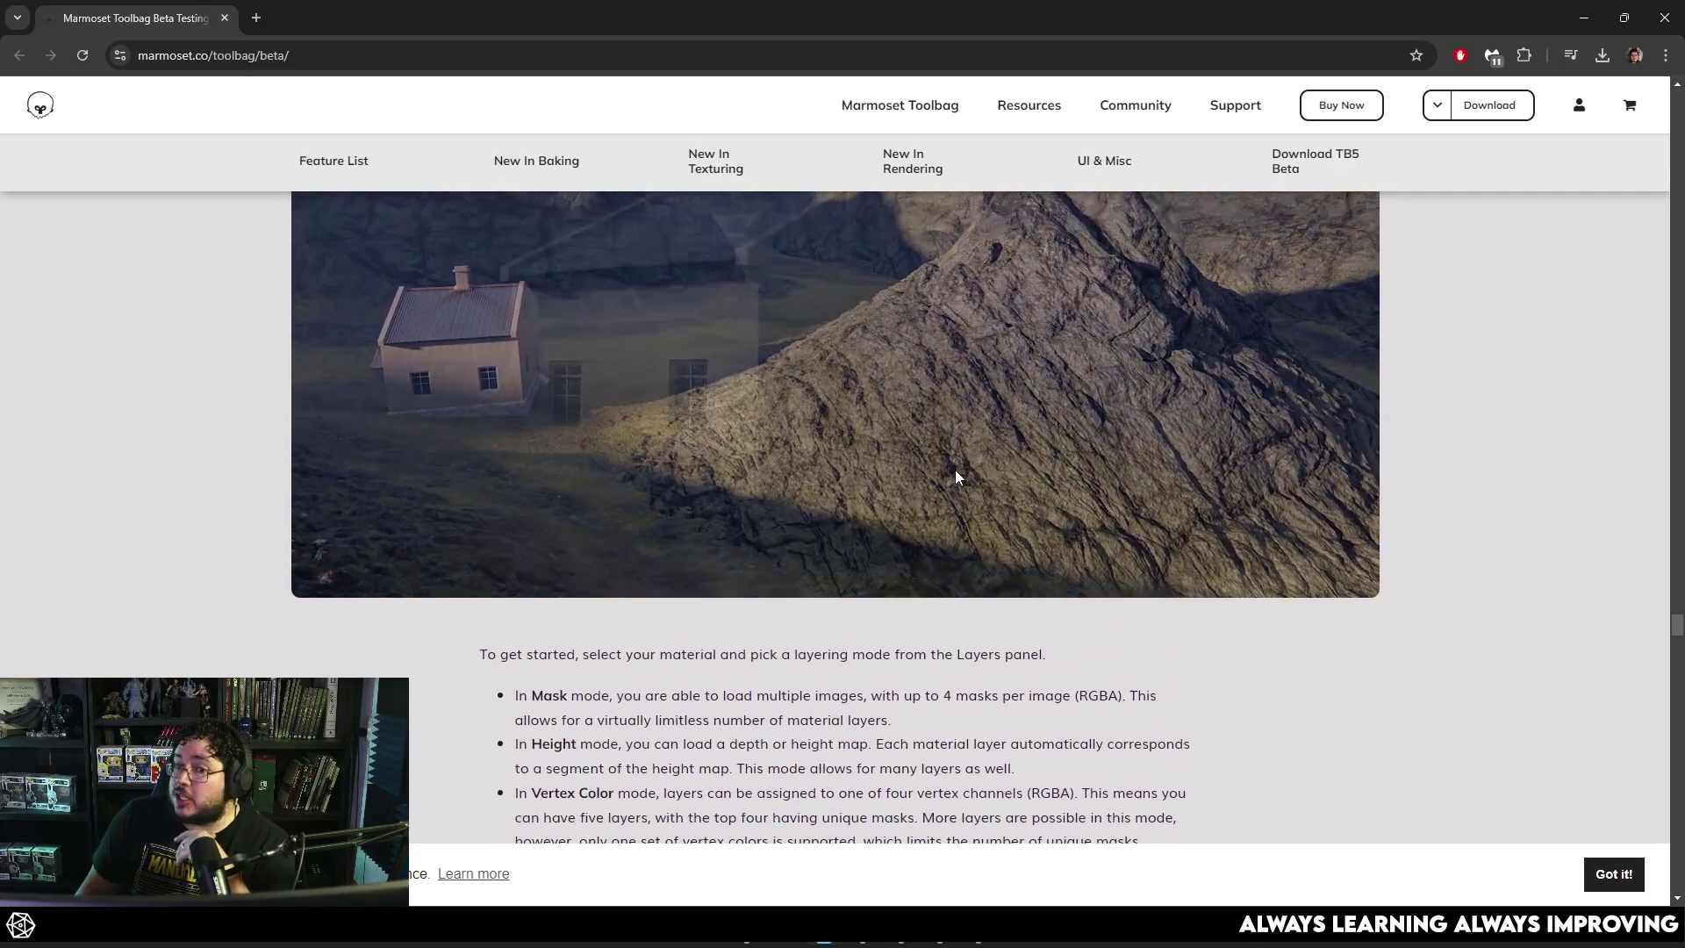
scroll(953, 467, up, 12)
scroll(946, 466, down, 12)
scroll(1056, 395, up, 4)
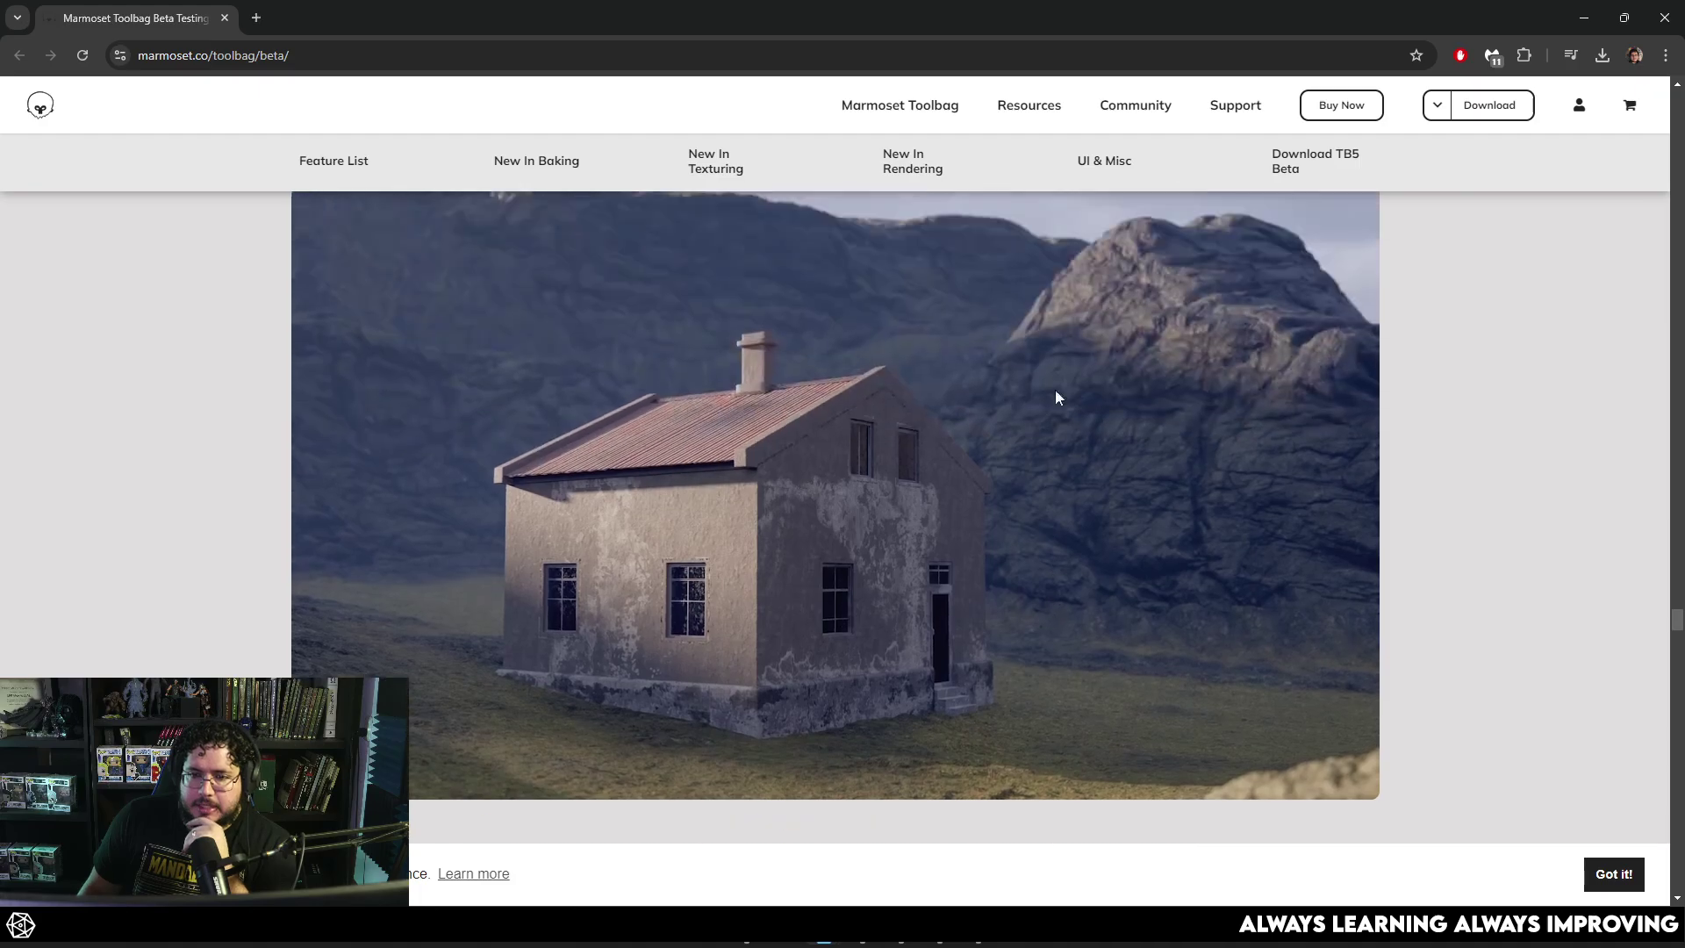
scroll(1049, 399, down, 6)
scroll(1051, 399, up, 12)
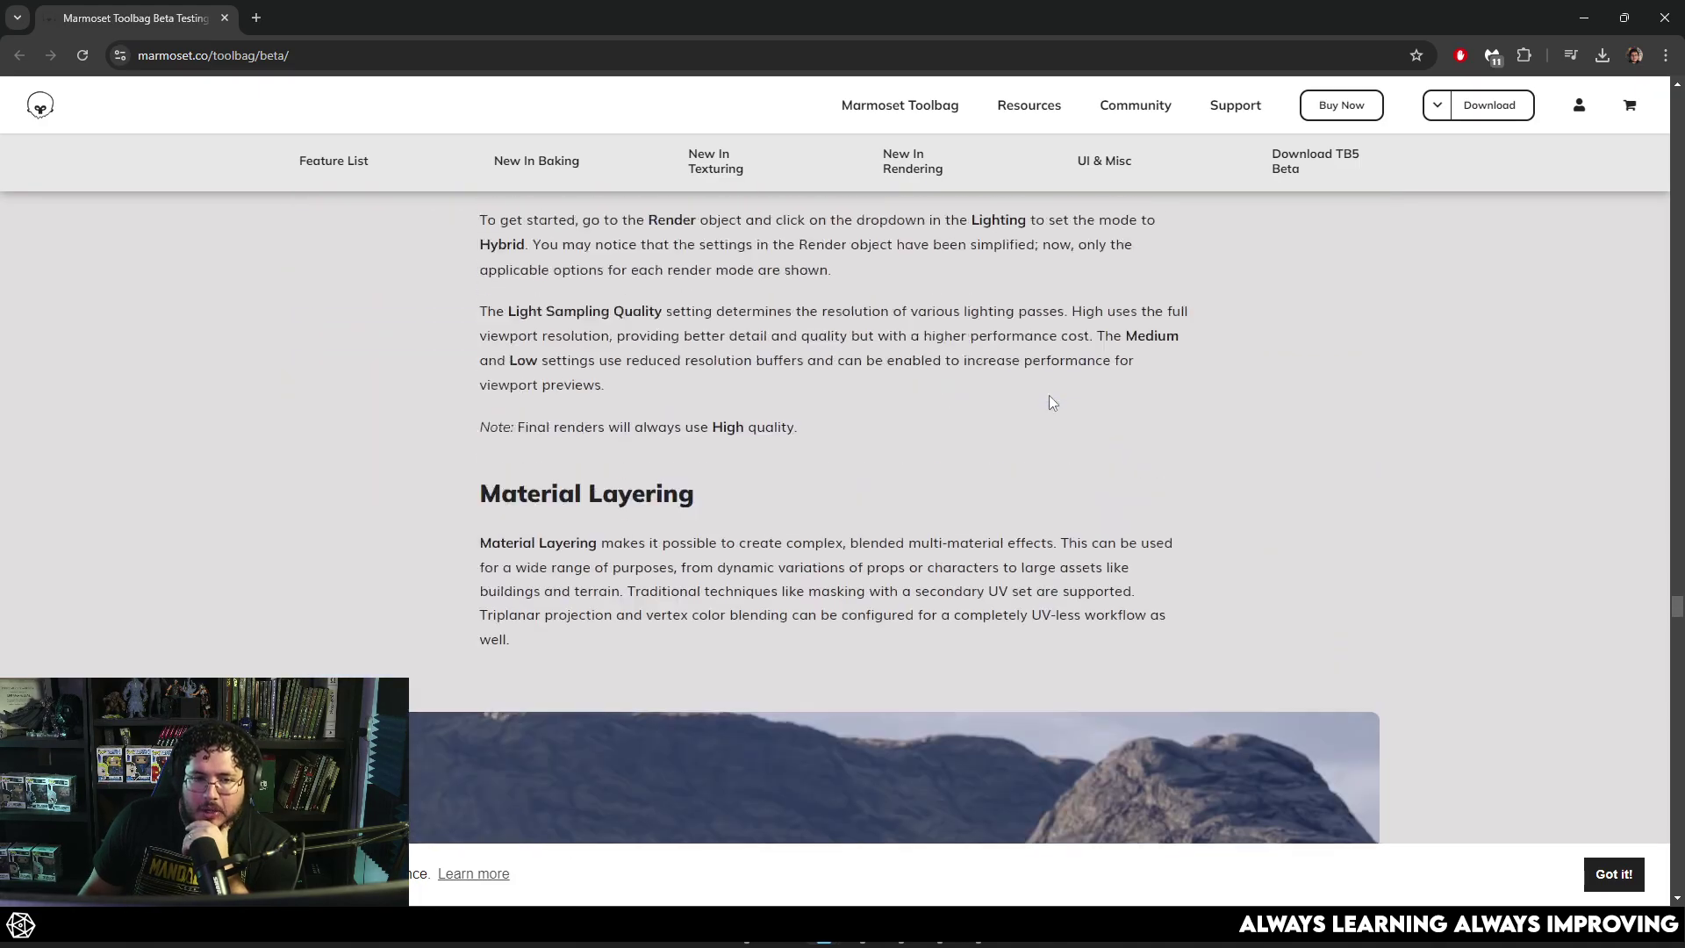
scroll(1022, 391, down, 4)
scroll(1000, 388, down, 4)
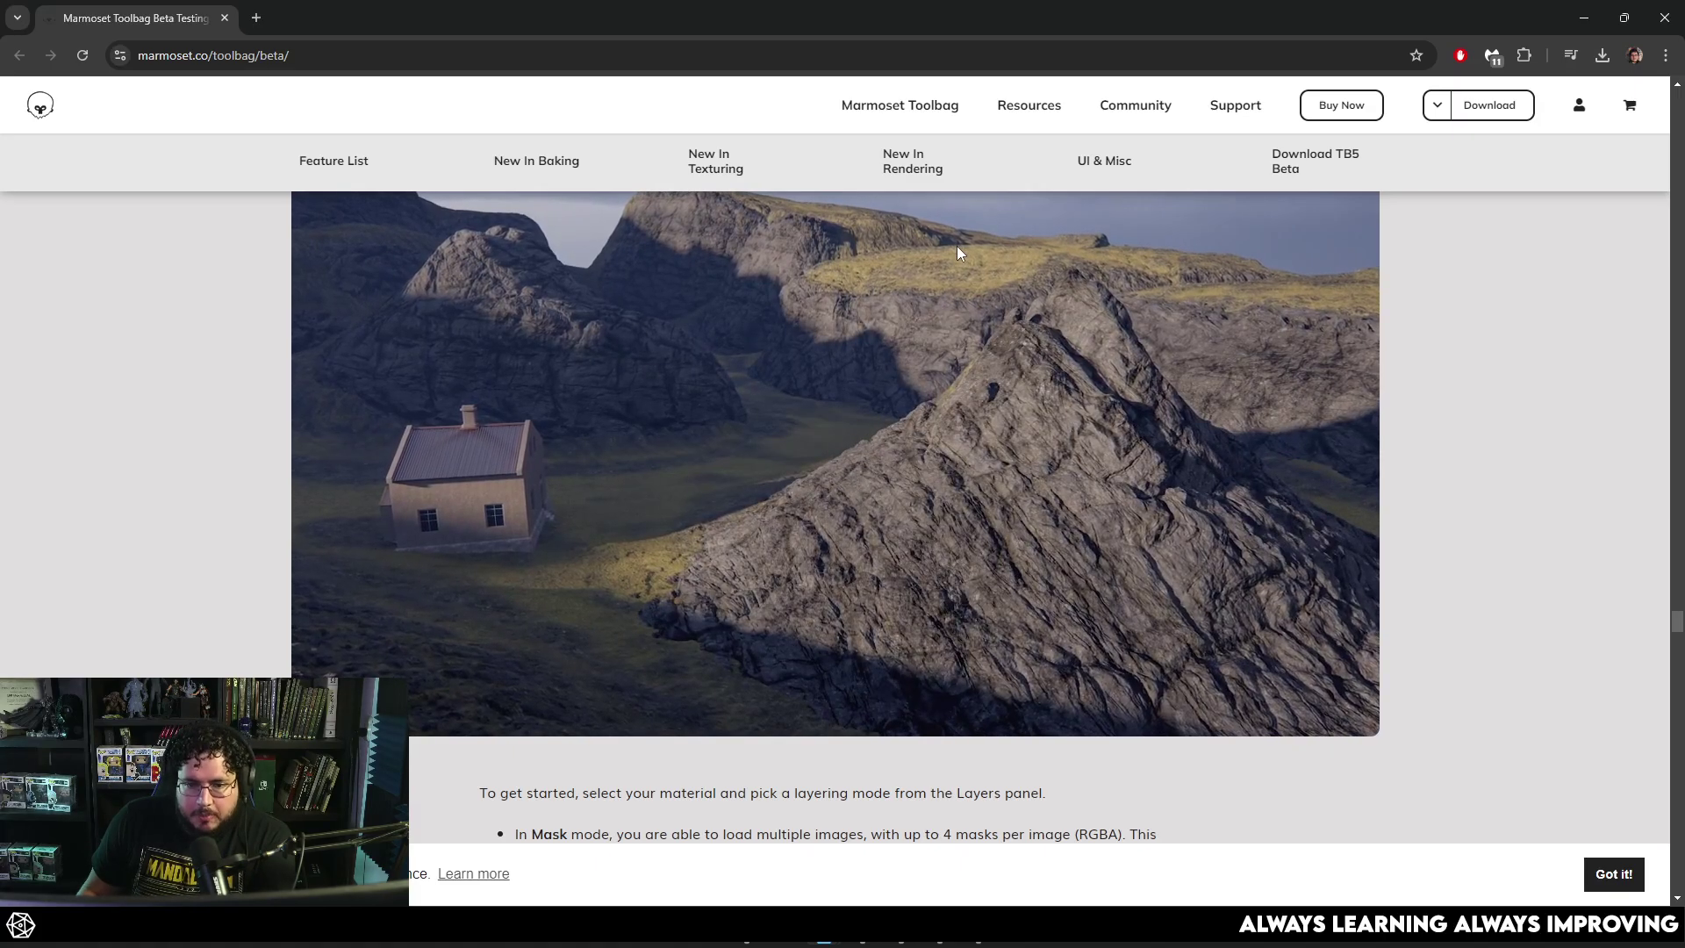
Go to the Bevel shader section of the beta page and play its demo video.
scroll(957, 249, down, 4)
scroll(956, 253, down, 8)
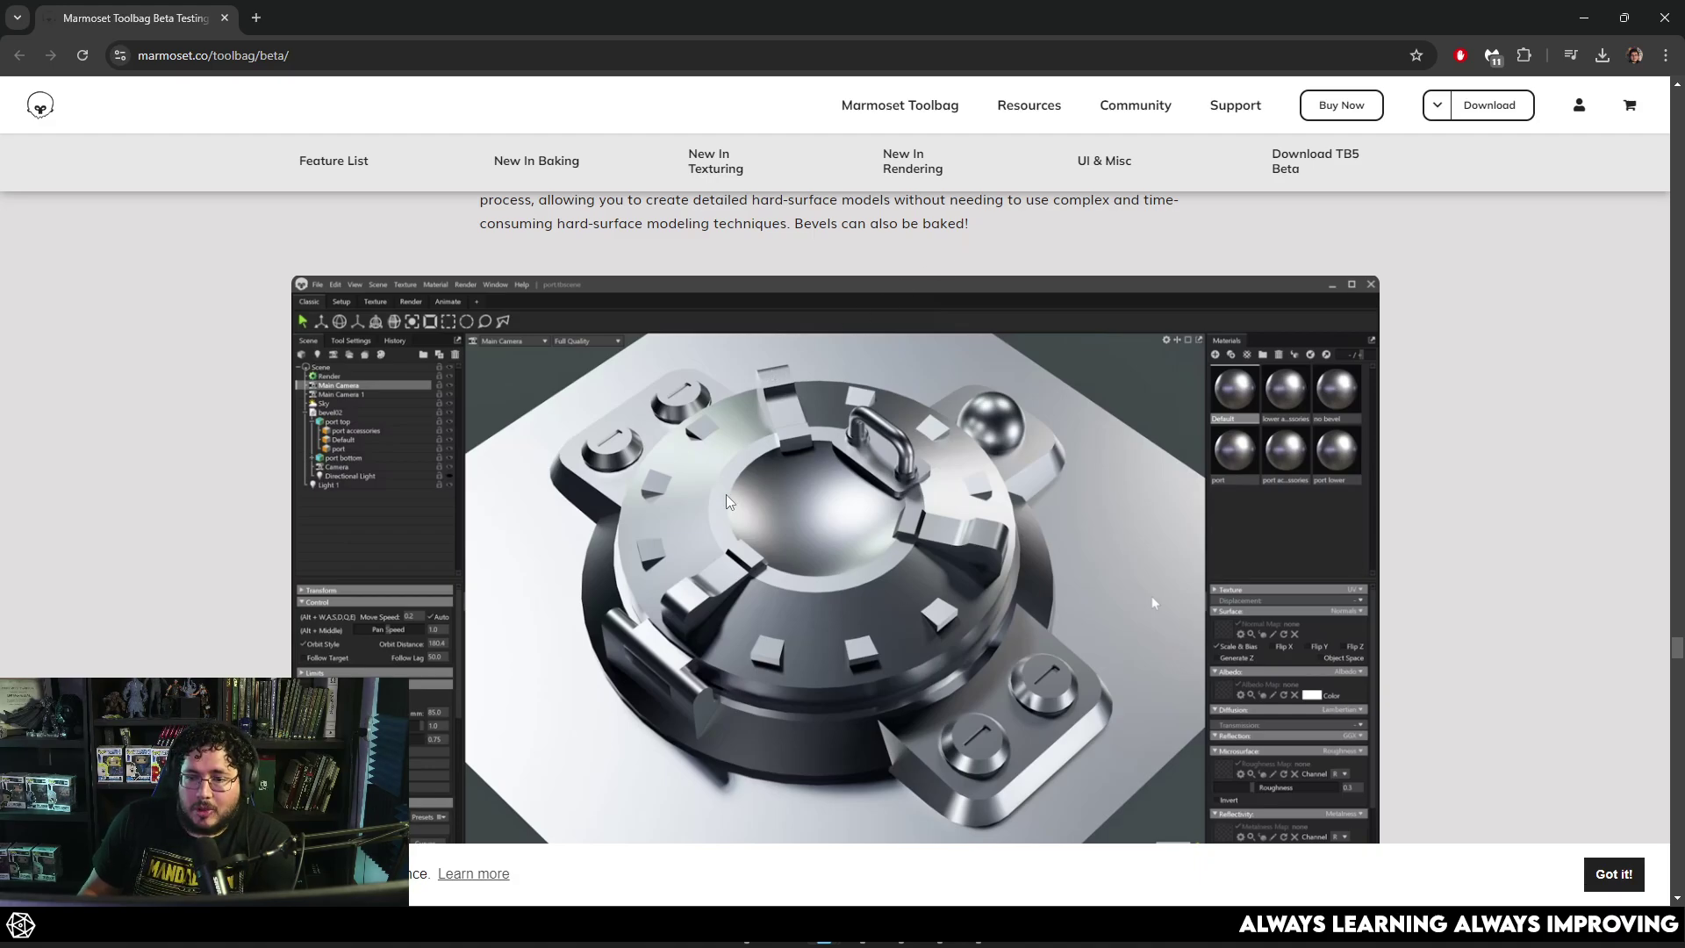
scroll(760, 435, down, 2)
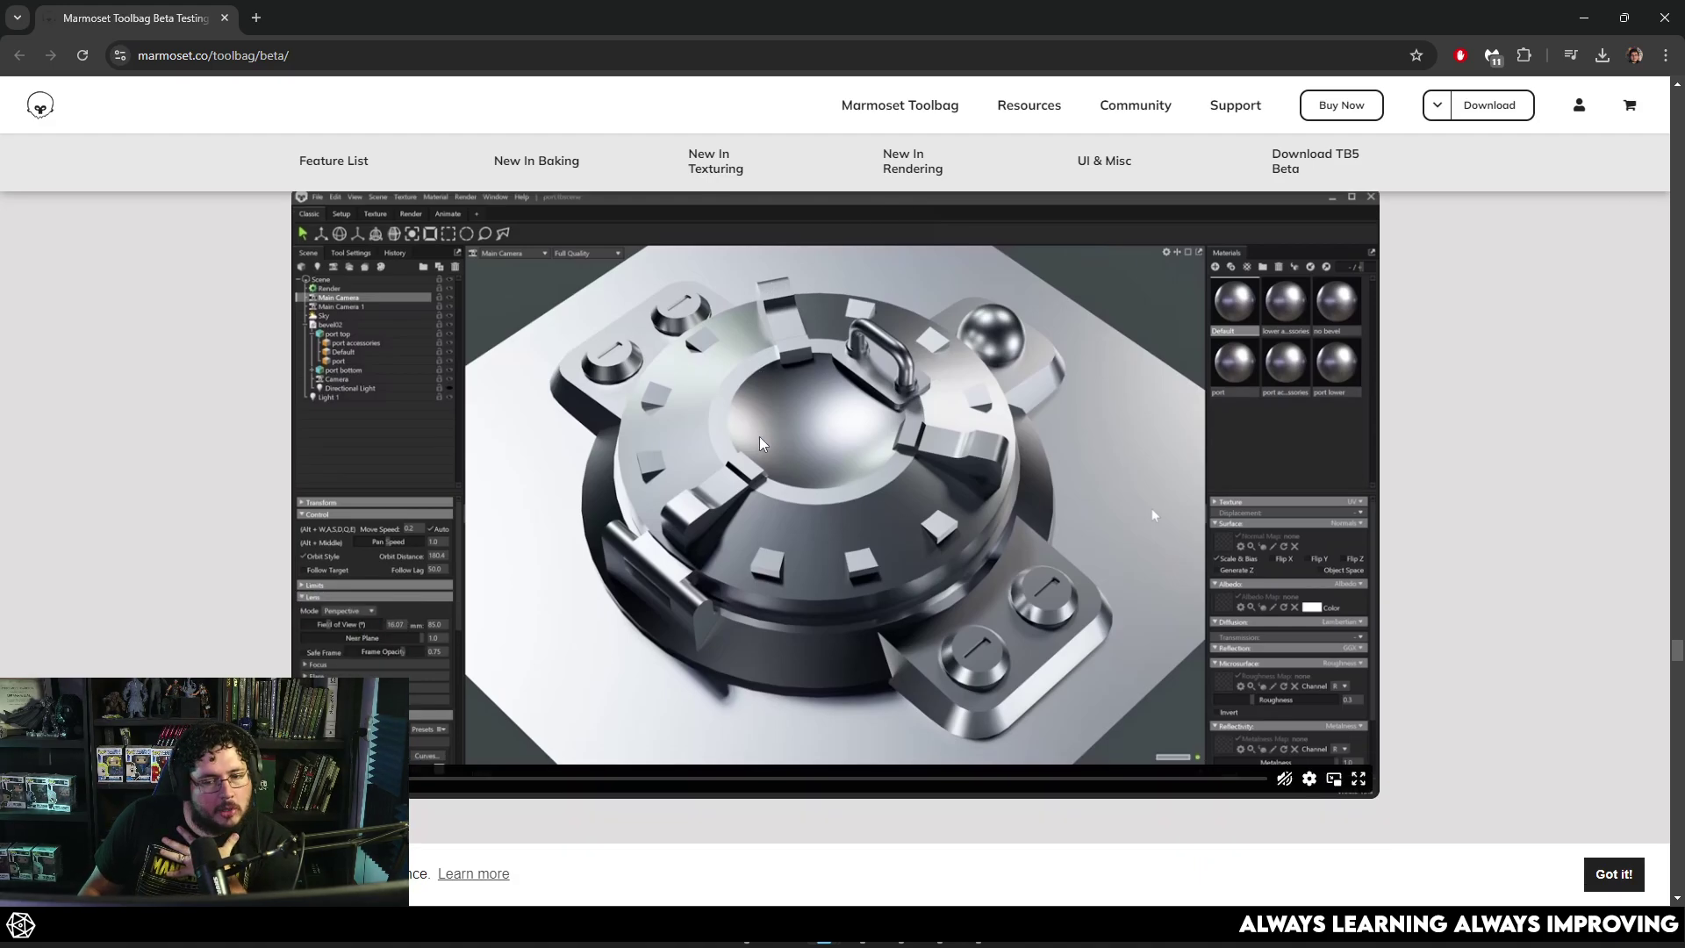
scroll(760, 445, up, 2)
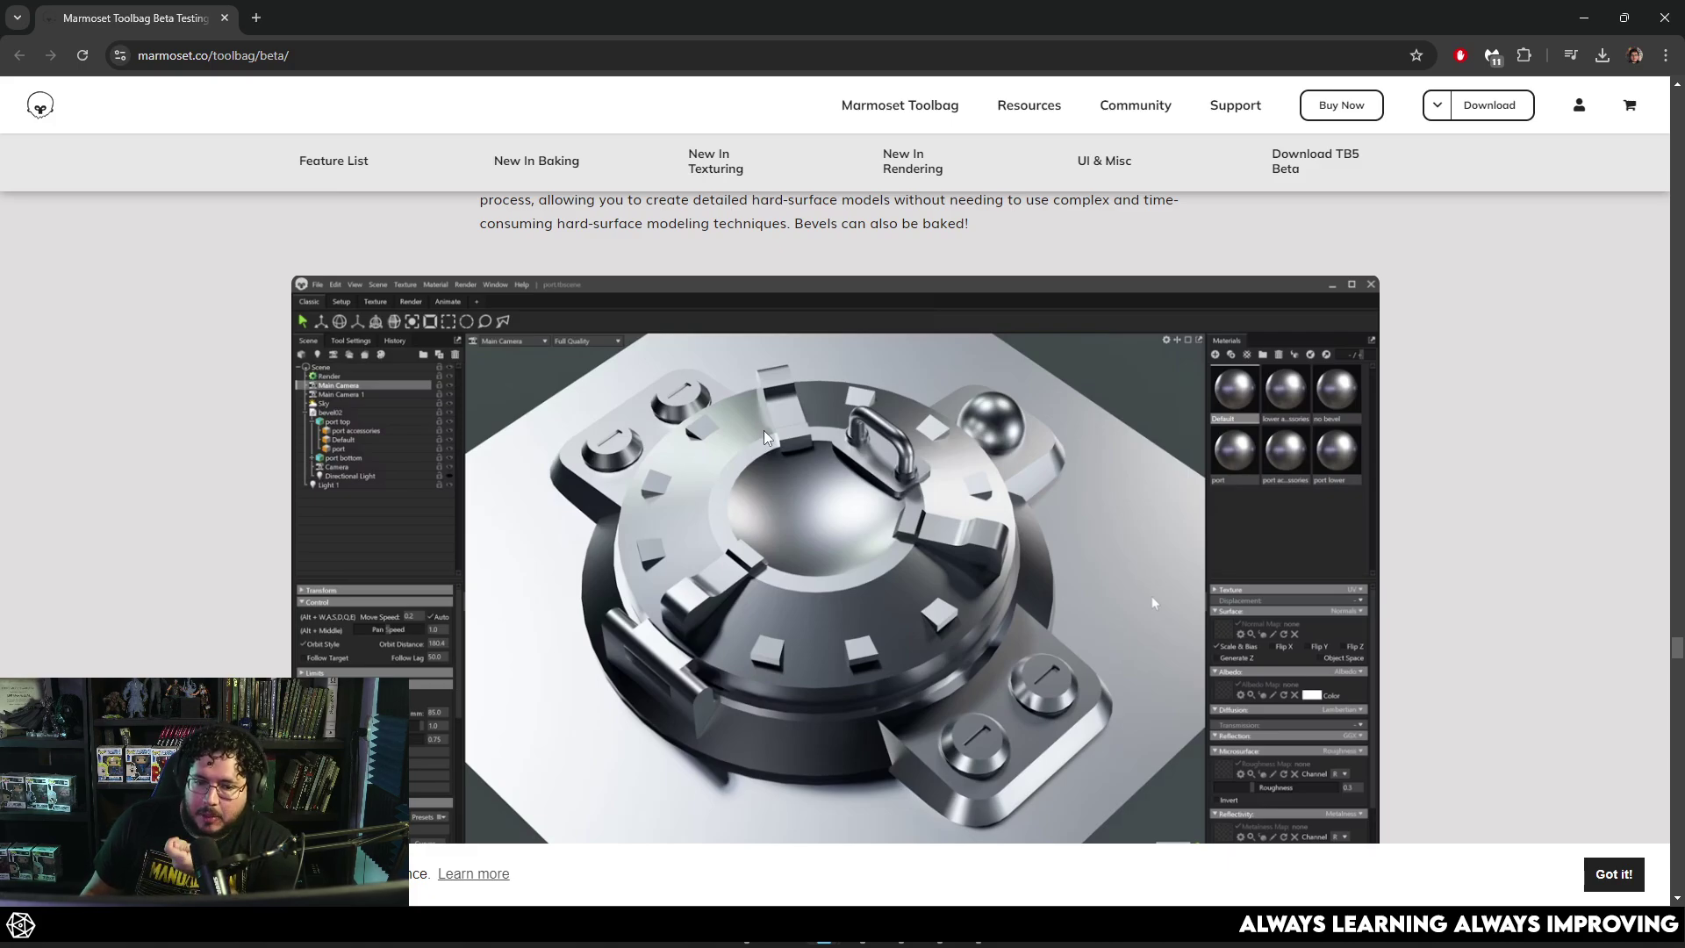
scroll(763, 434, down, 8)
scroll(760, 439, up, 5)
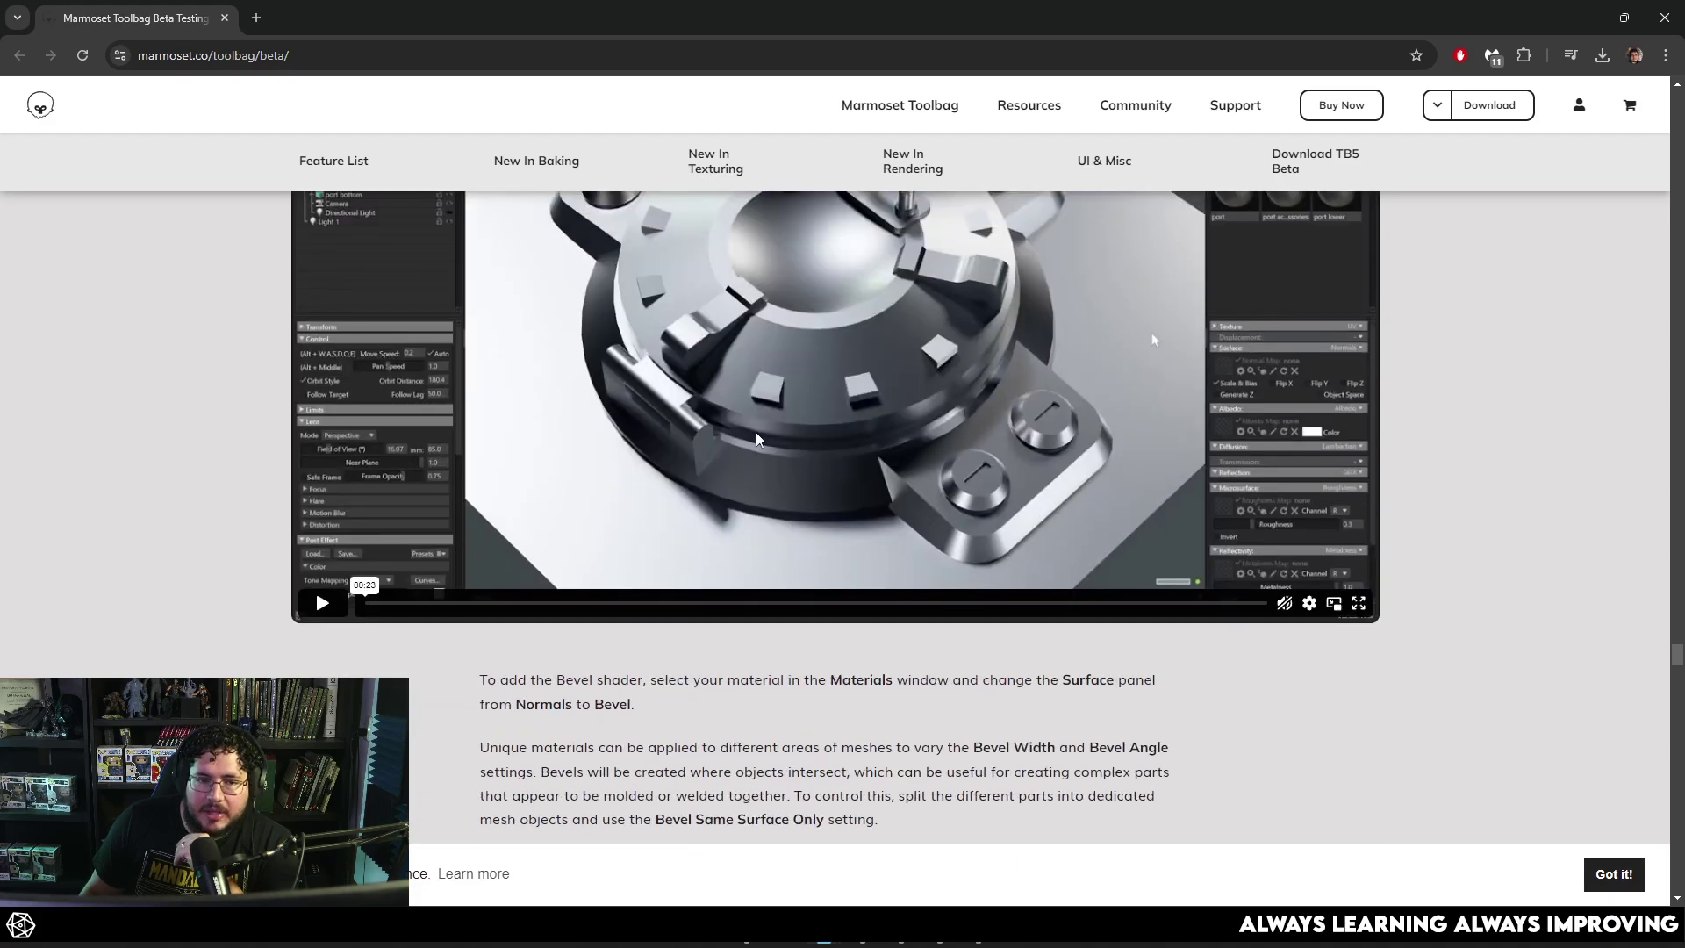
click(322, 603)
scroll(215, 583, up, 3)
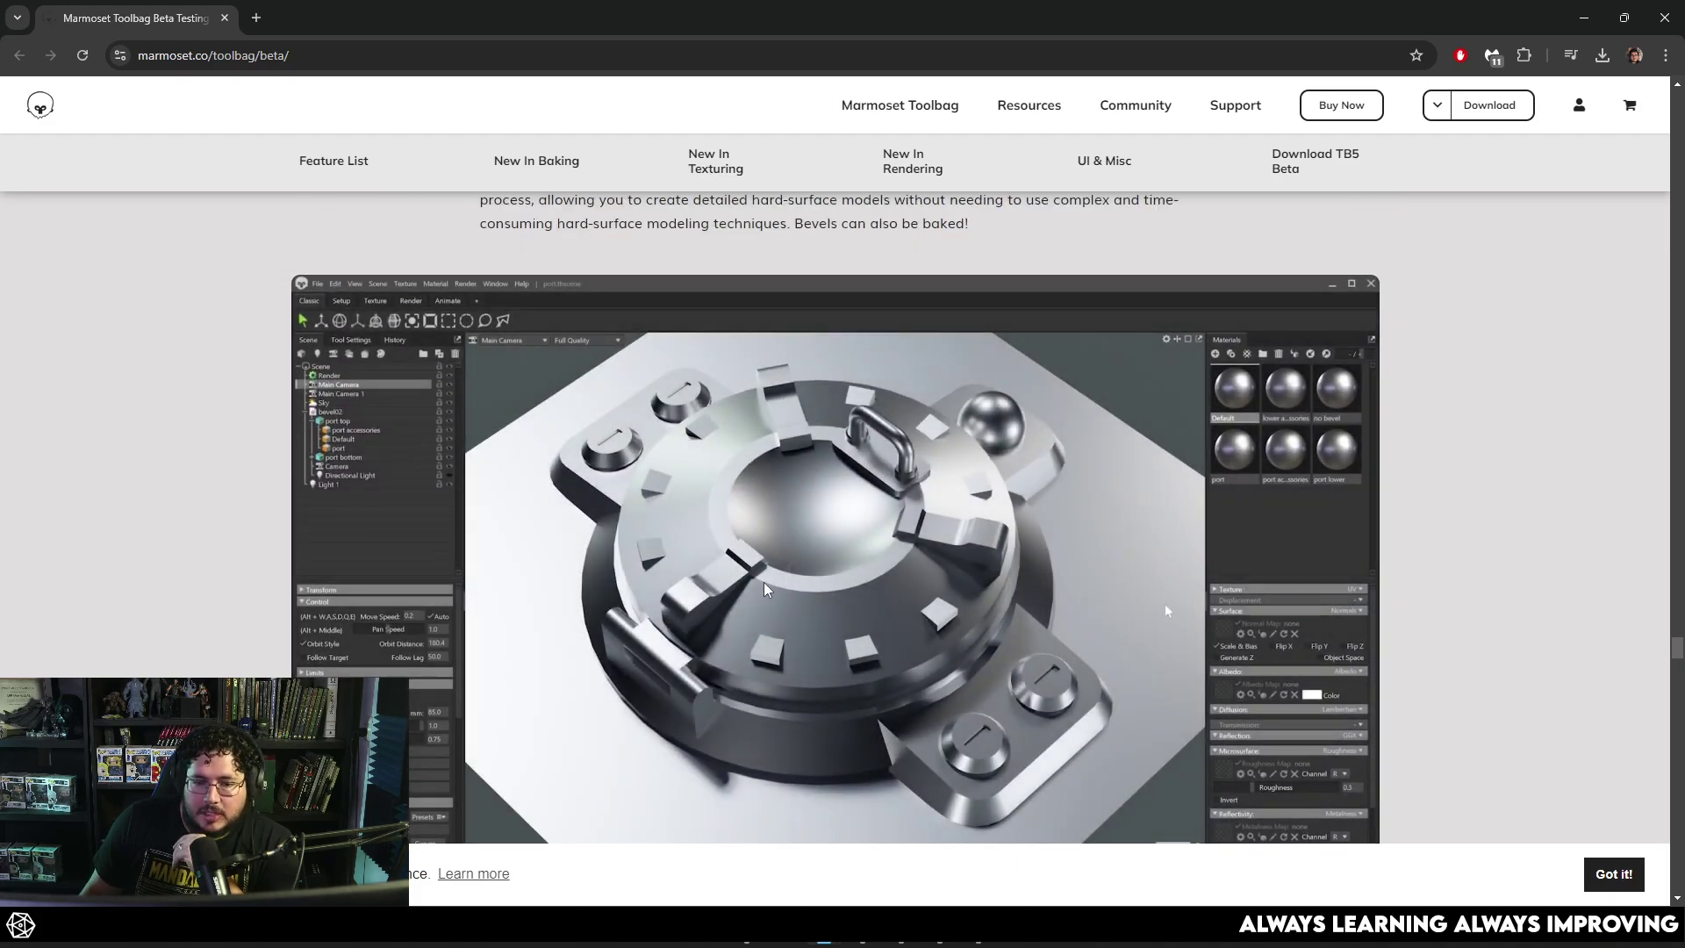
scroll(851, 403, down, 1)
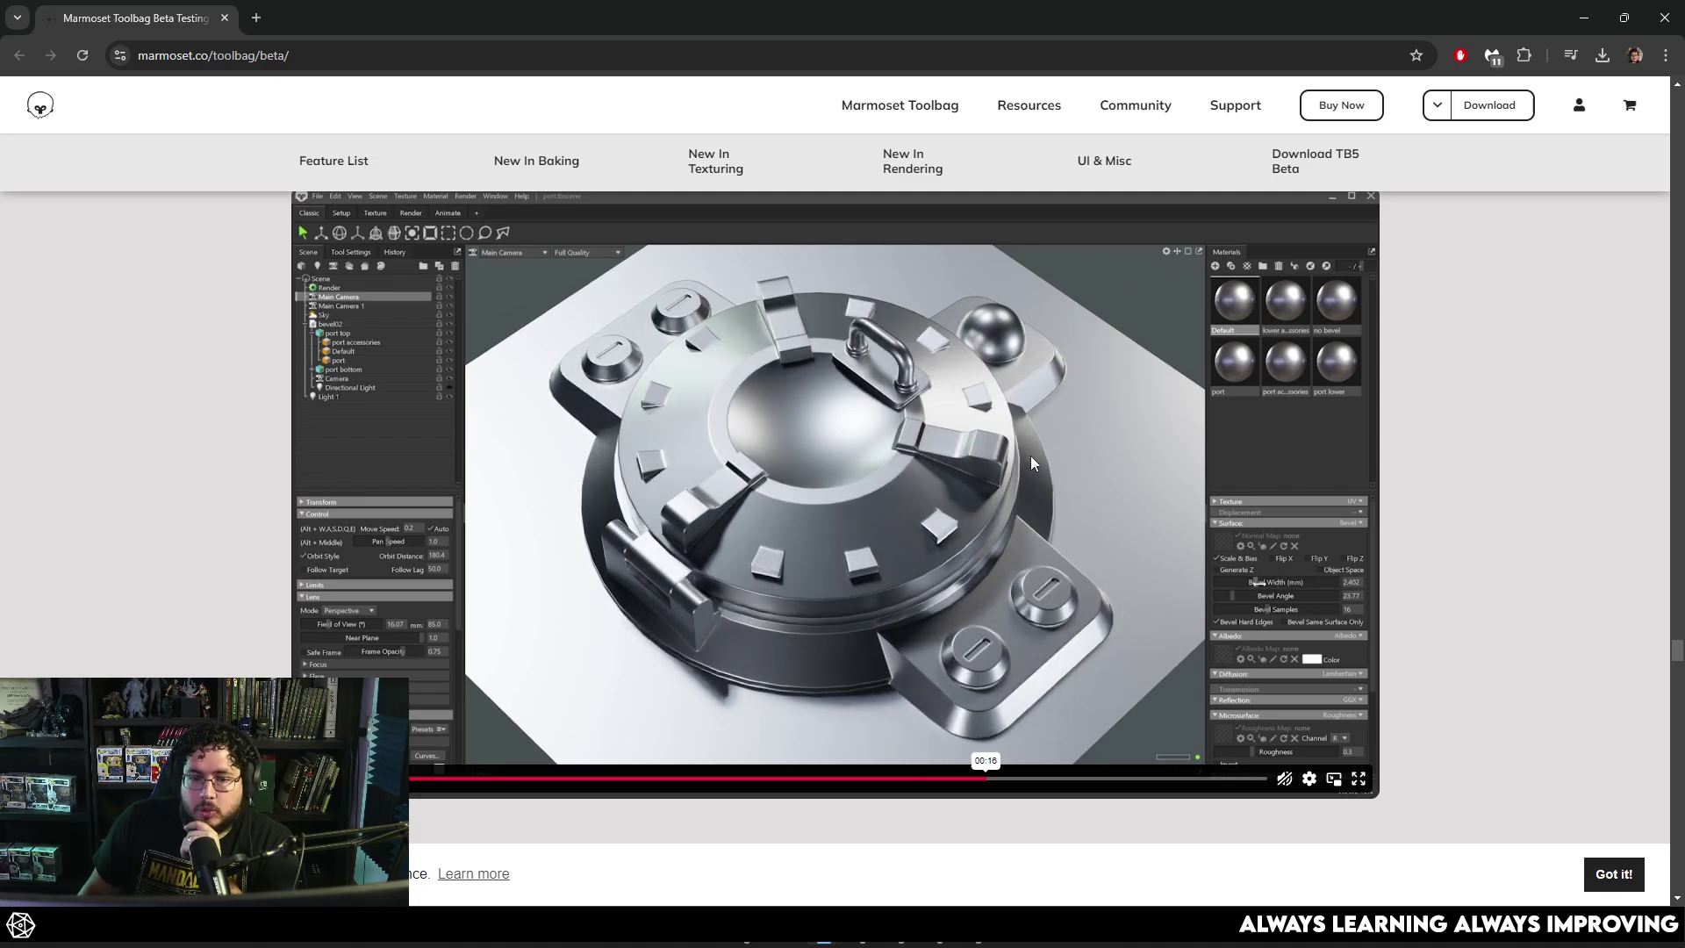
scroll(1030, 455, down, 5)
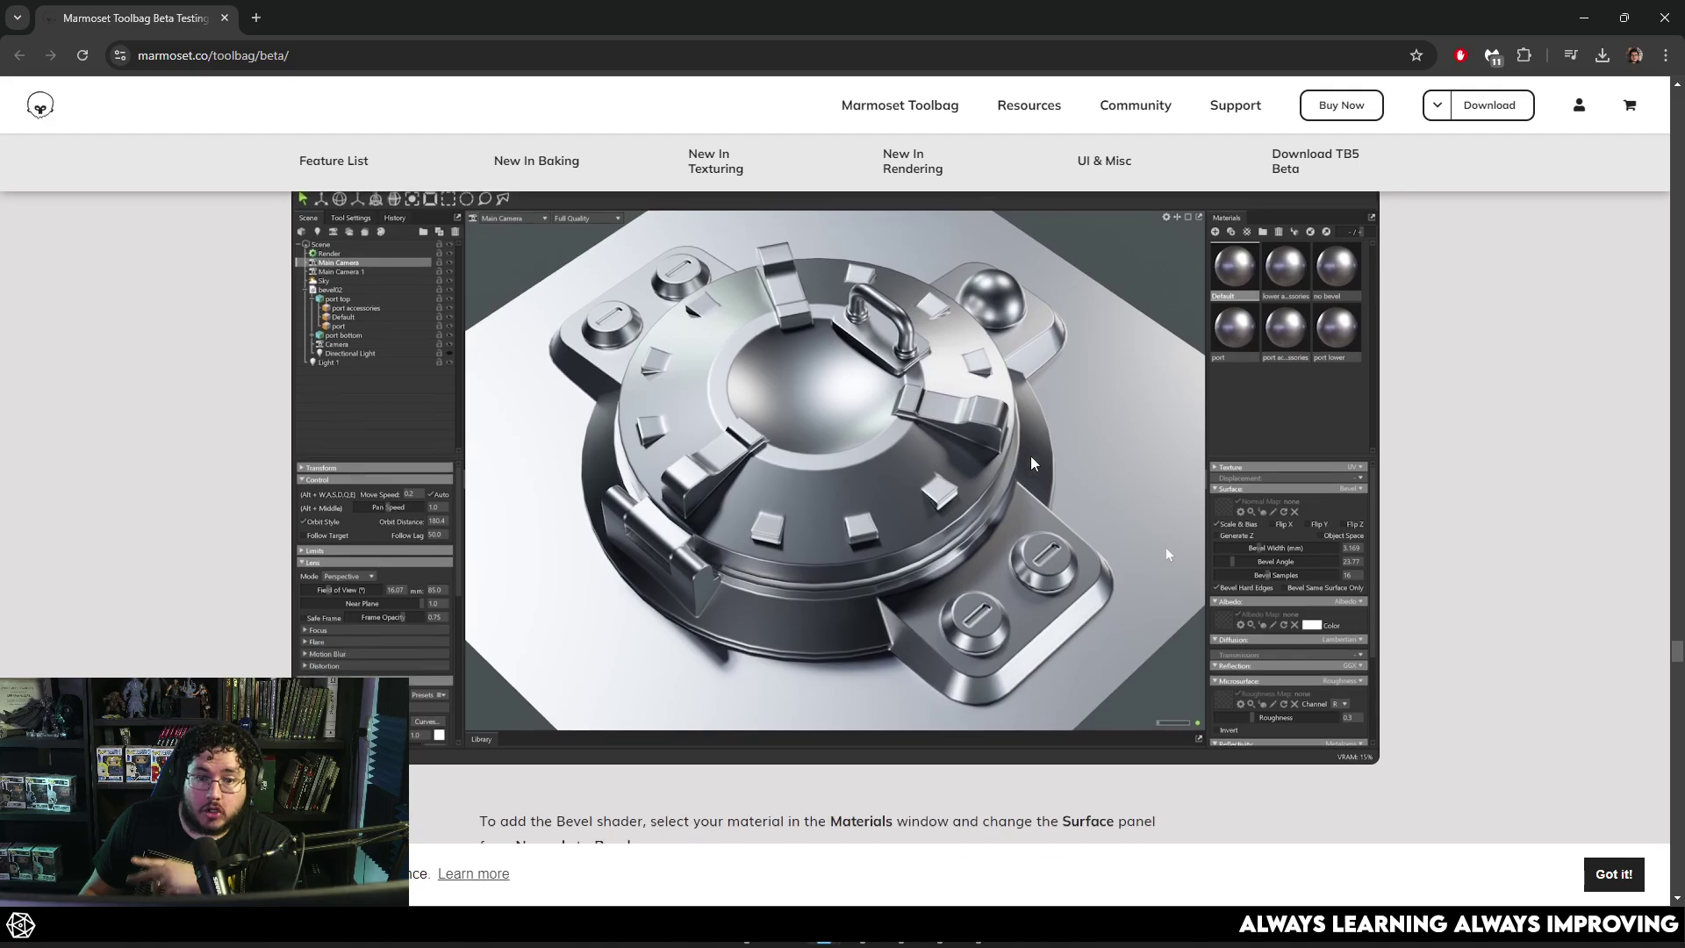
Go back up the beta page past New in Rendering & Materials to the Recolor Adjustment Layer section.
scroll(1030, 455, up, 2)
scroll(1030, 456, up, 20)
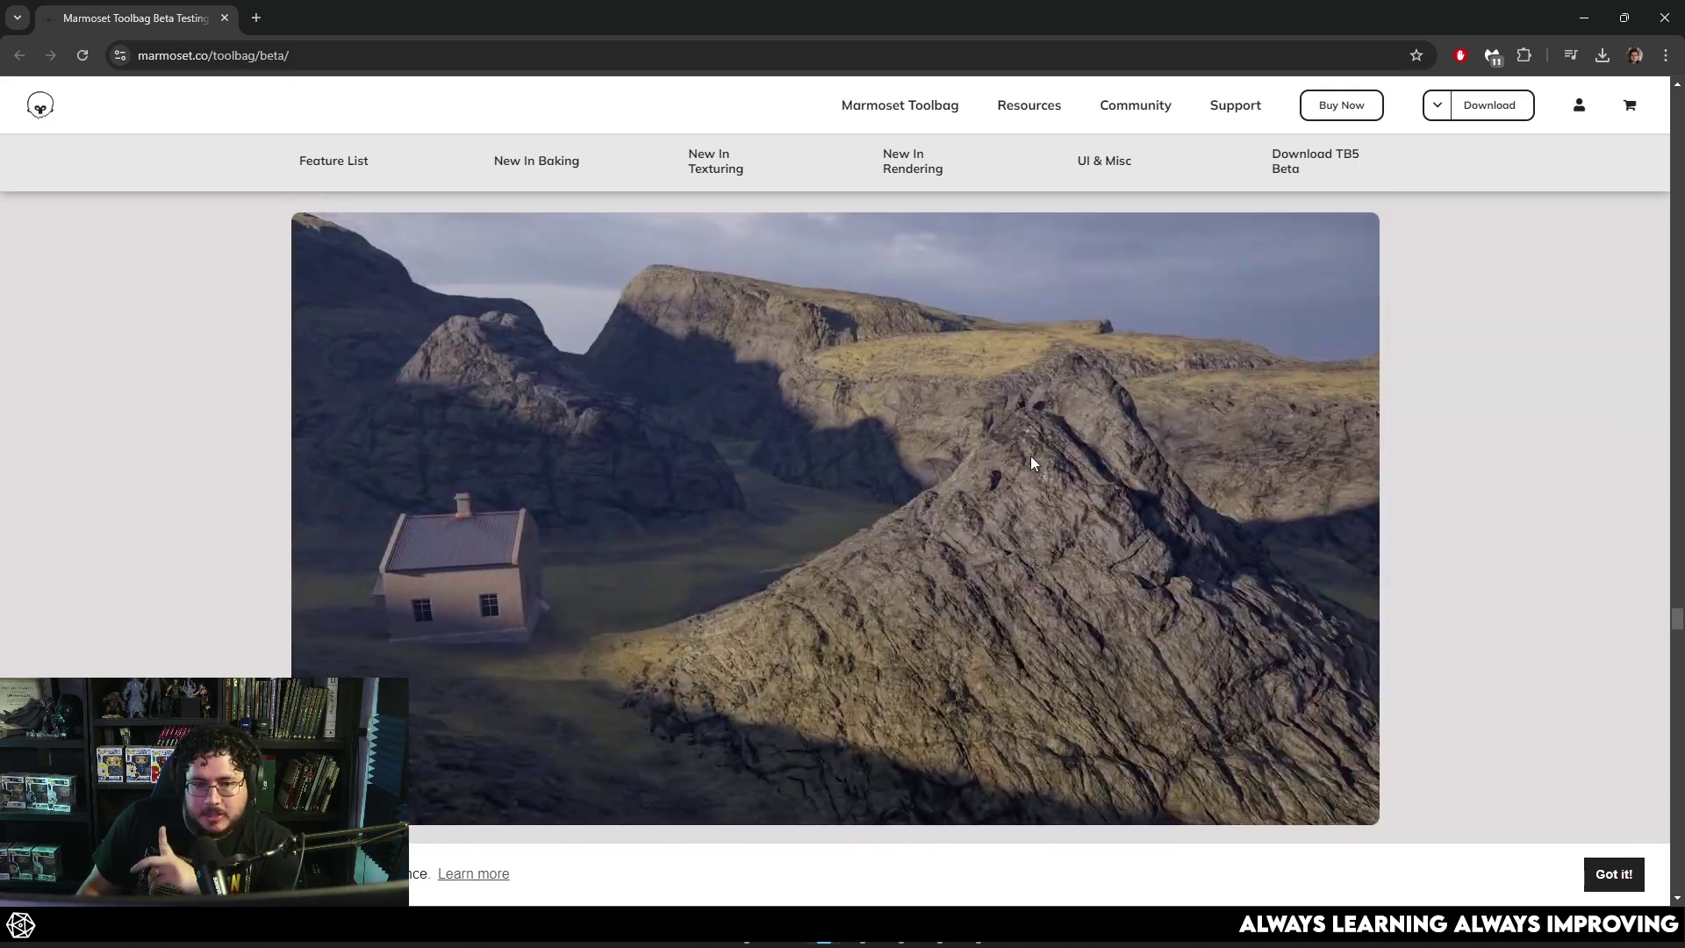
scroll(1031, 455, up, 20)
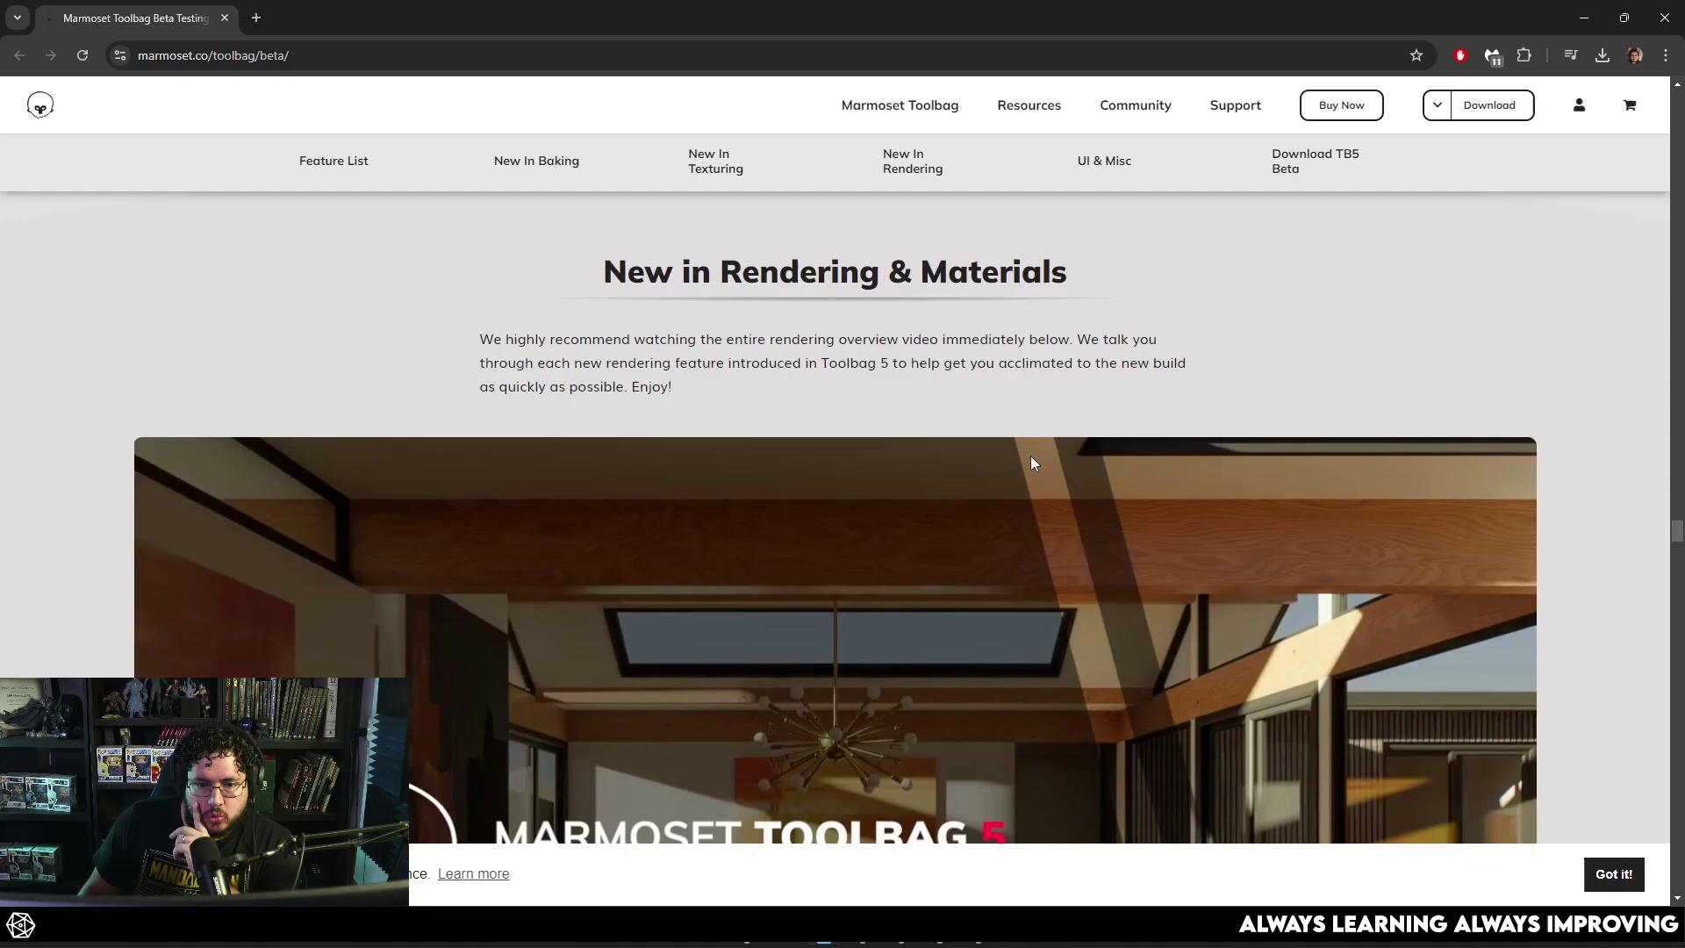
scroll(1031, 459, up, 10)
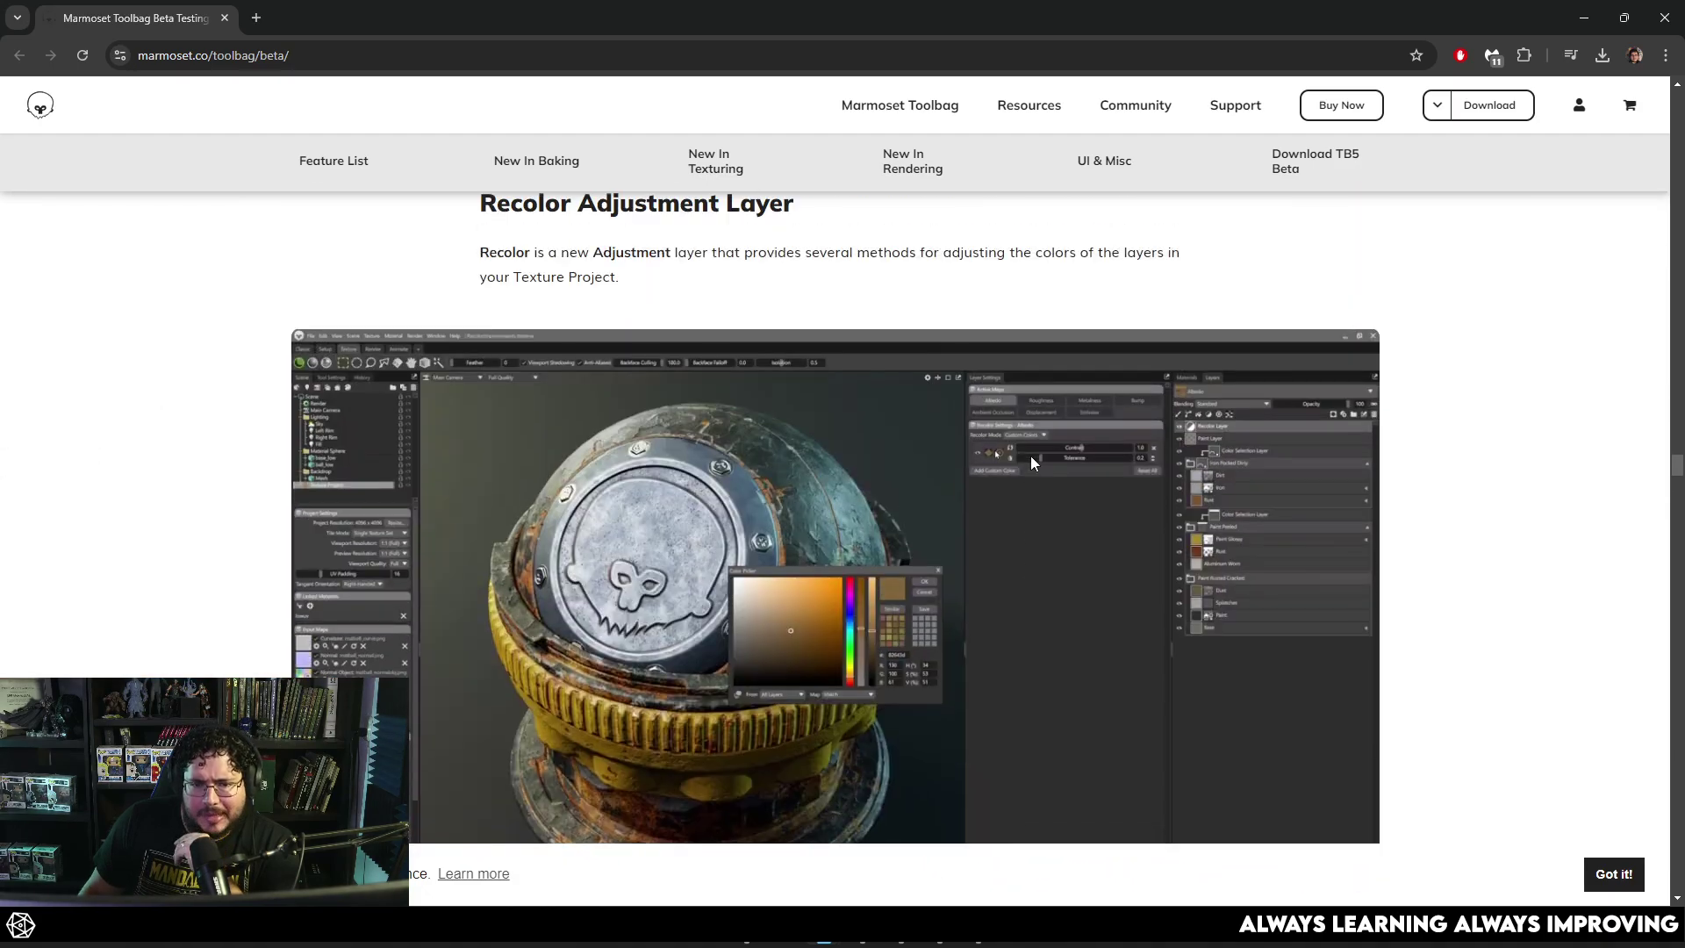
Read the four Recolor layer modes and go up the beta page to examine the Clone Tool section and its demo.
scroll(1032, 462, down, 8)
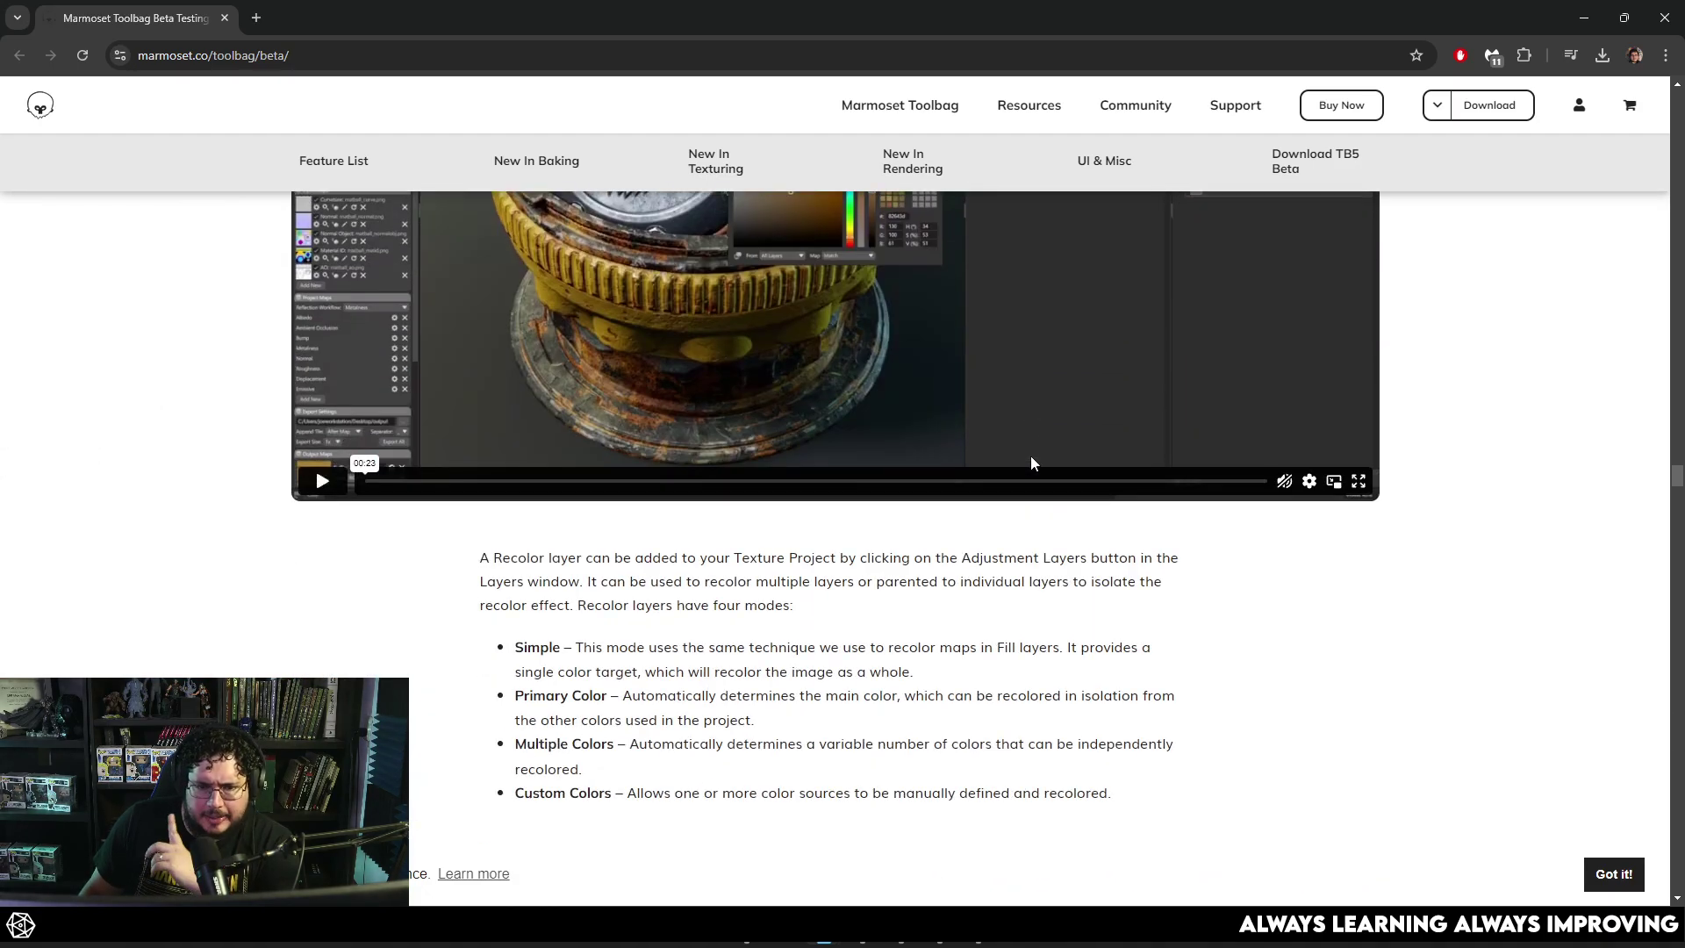
scroll(1032, 462, up, 4)
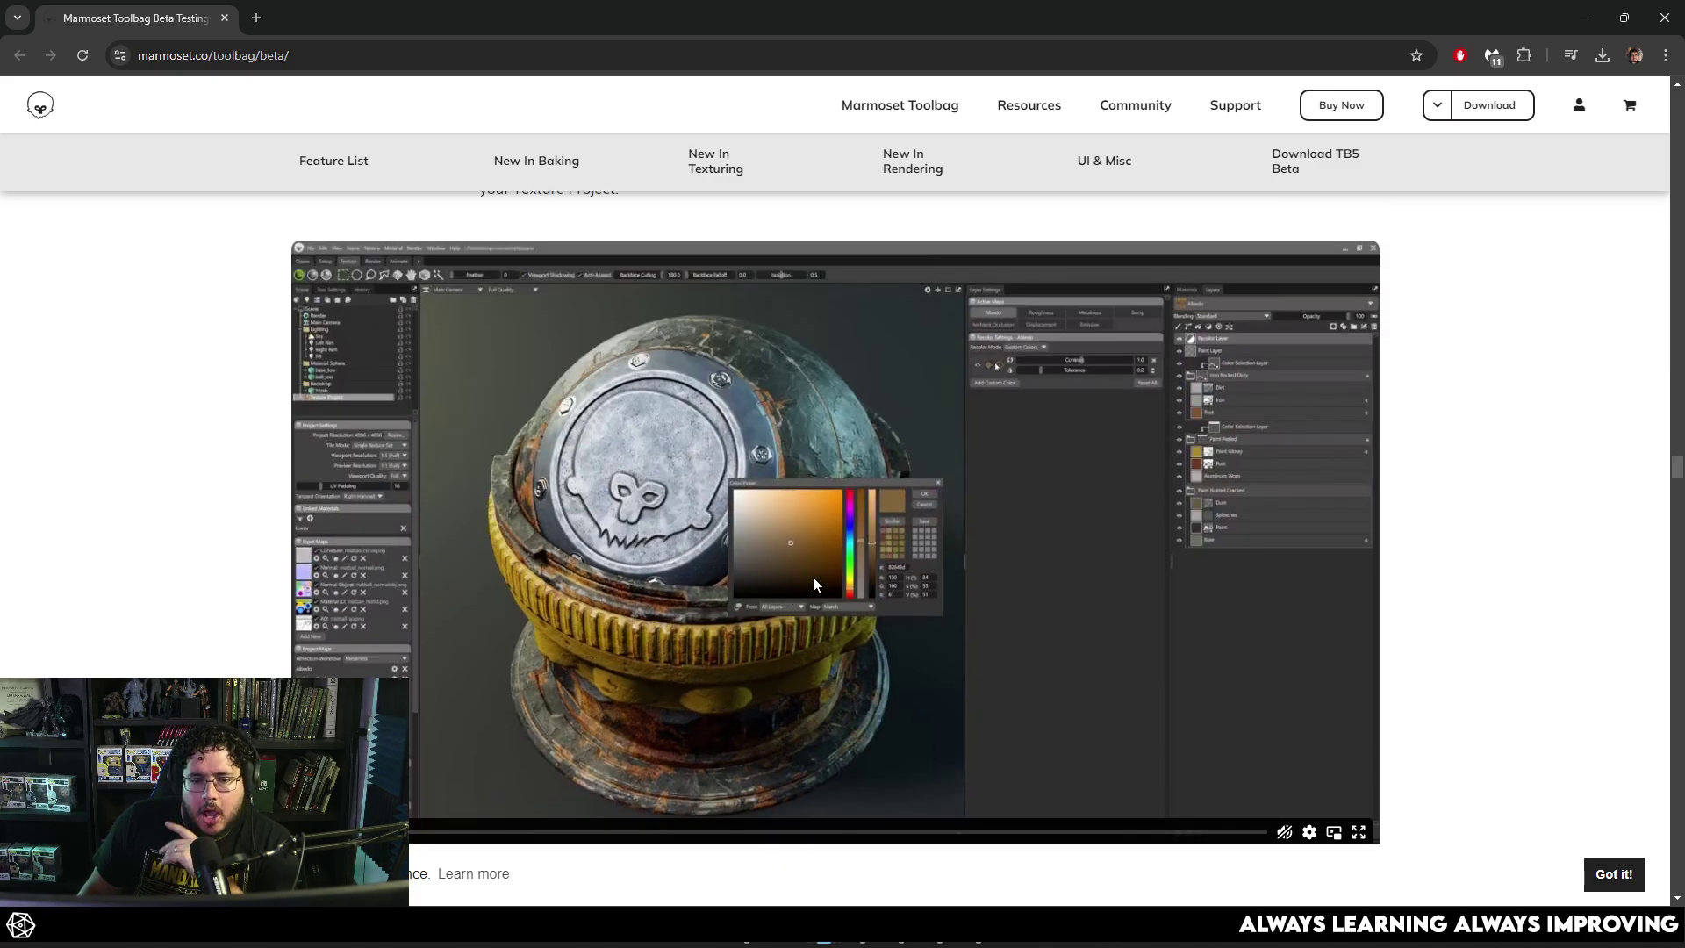
scroll(872, 554, up, 2)
scroll(872, 555, up, 15)
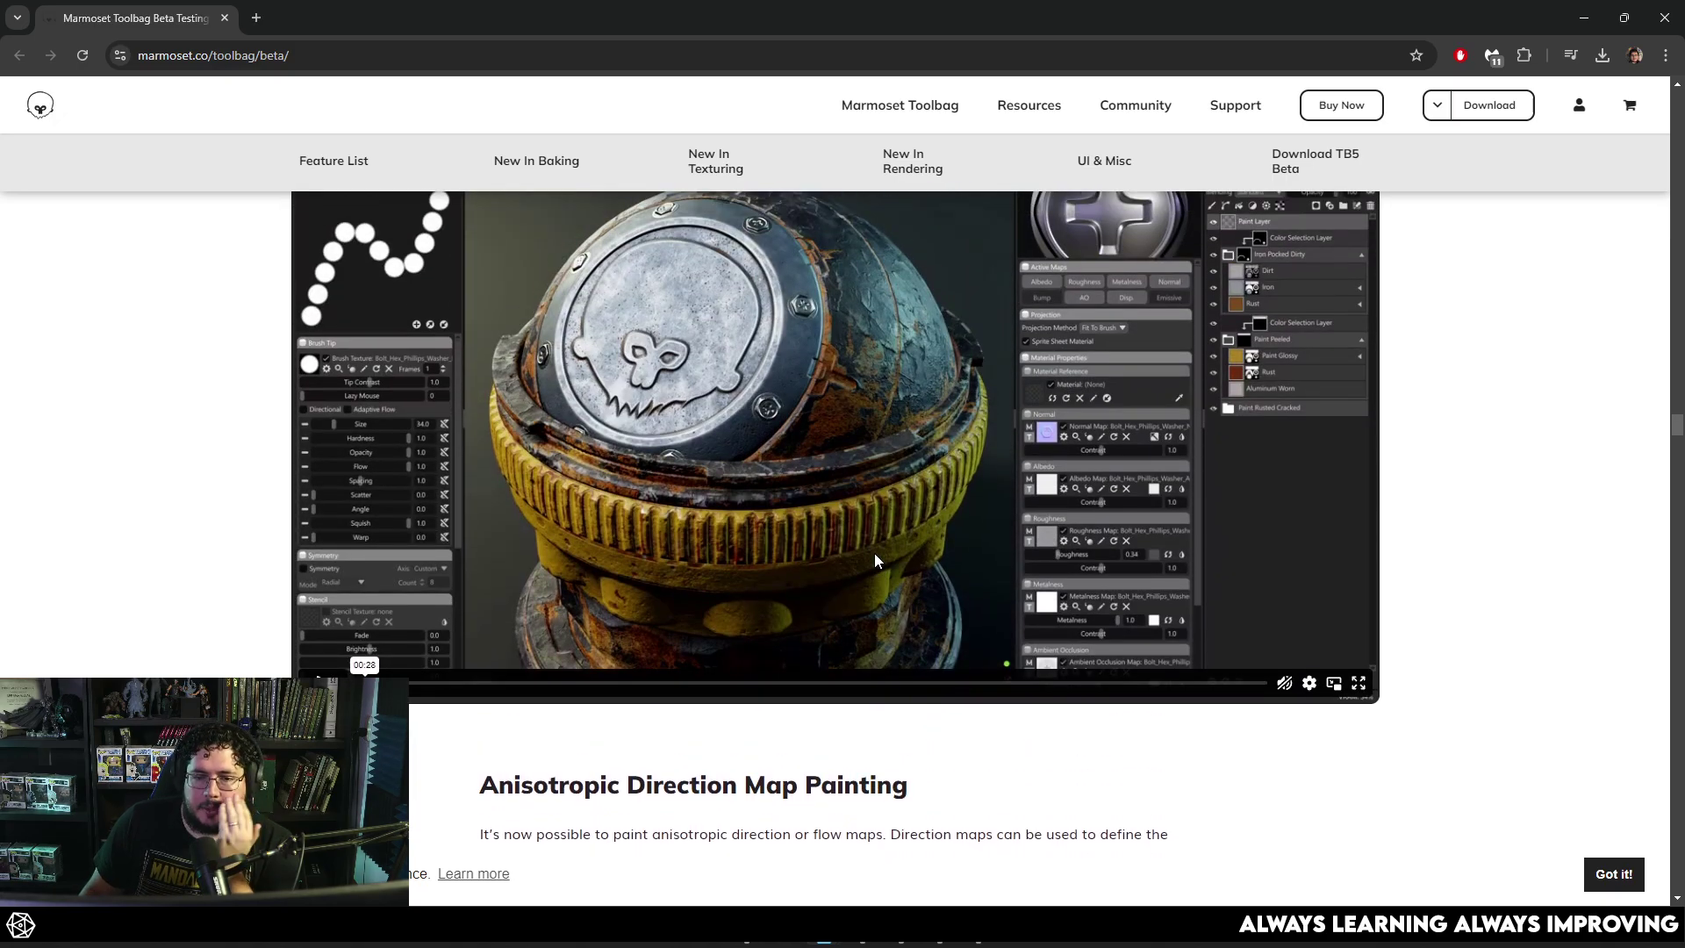
scroll(874, 549, up, 7)
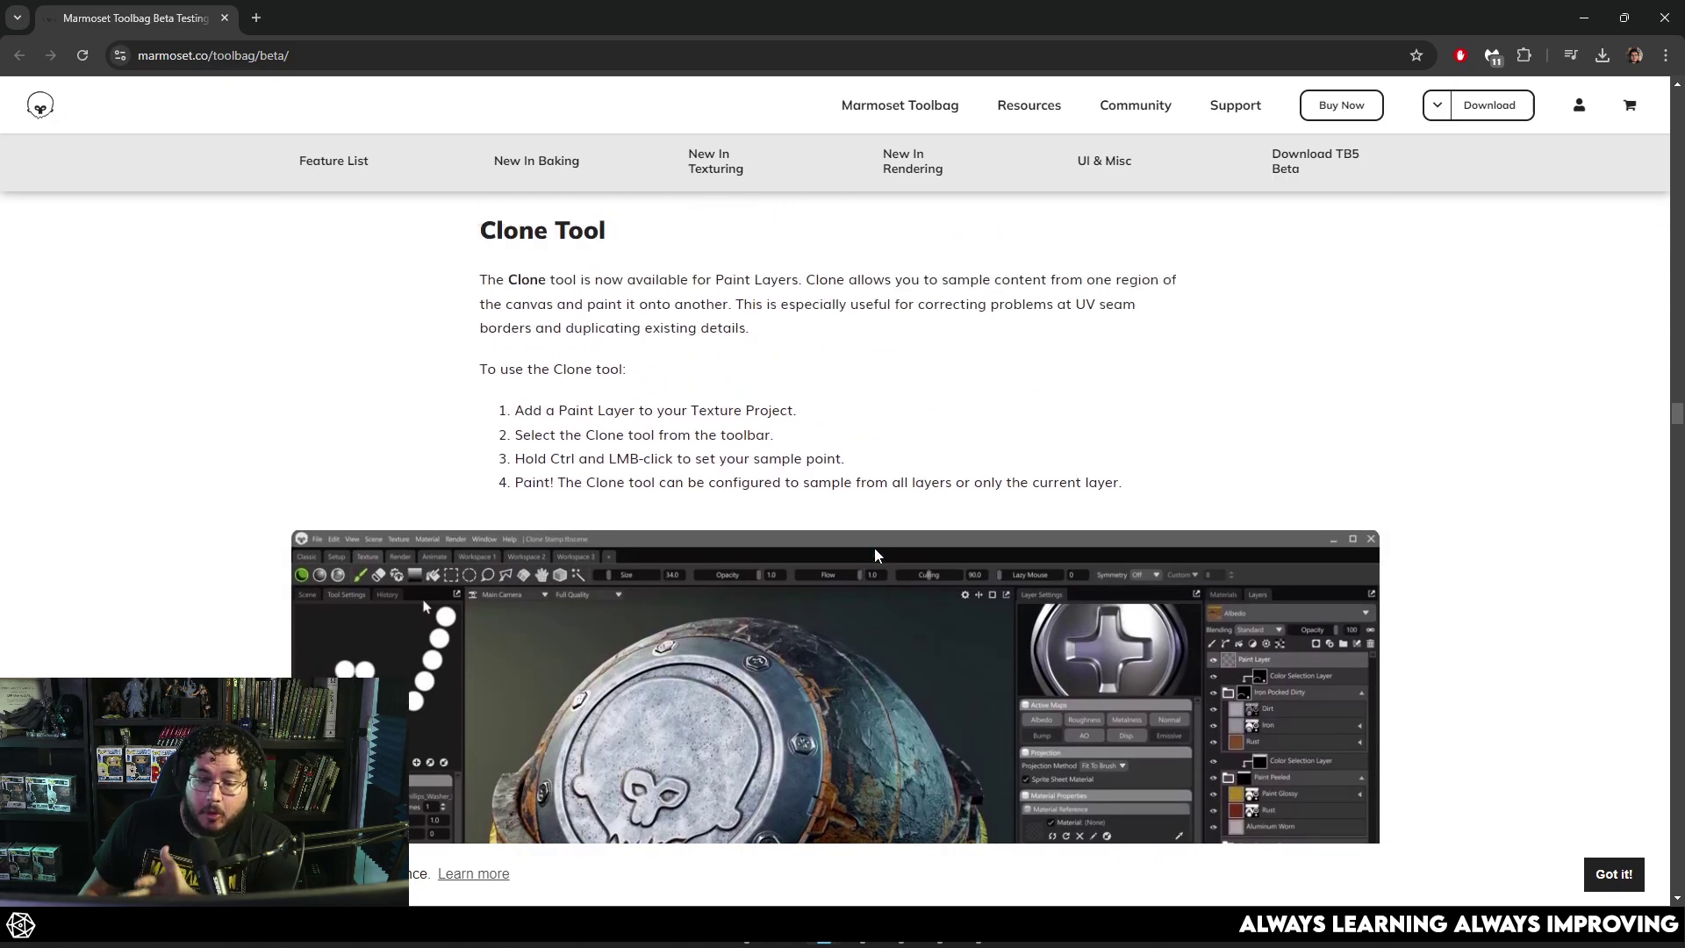
scroll(875, 555, down, 5)
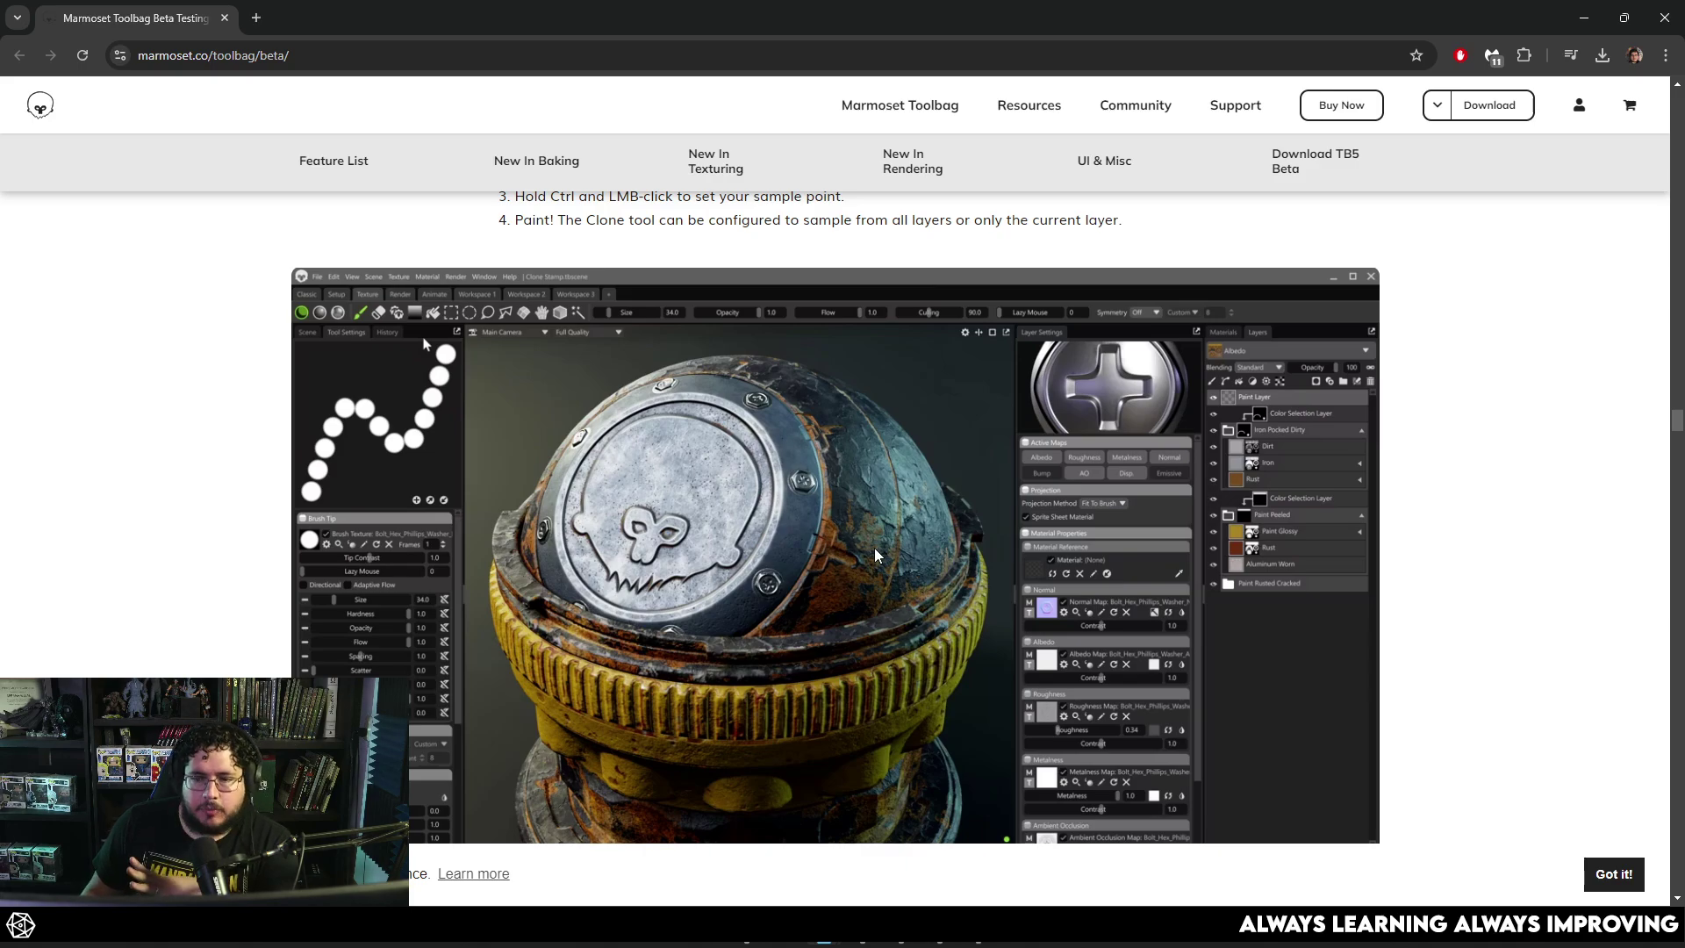
Continue up the texturing features to examine Carve Groups, the automatically generated input maps and the Sync Points section.
scroll(874, 555, up, 8)
scroll(874, 555, up, 4)
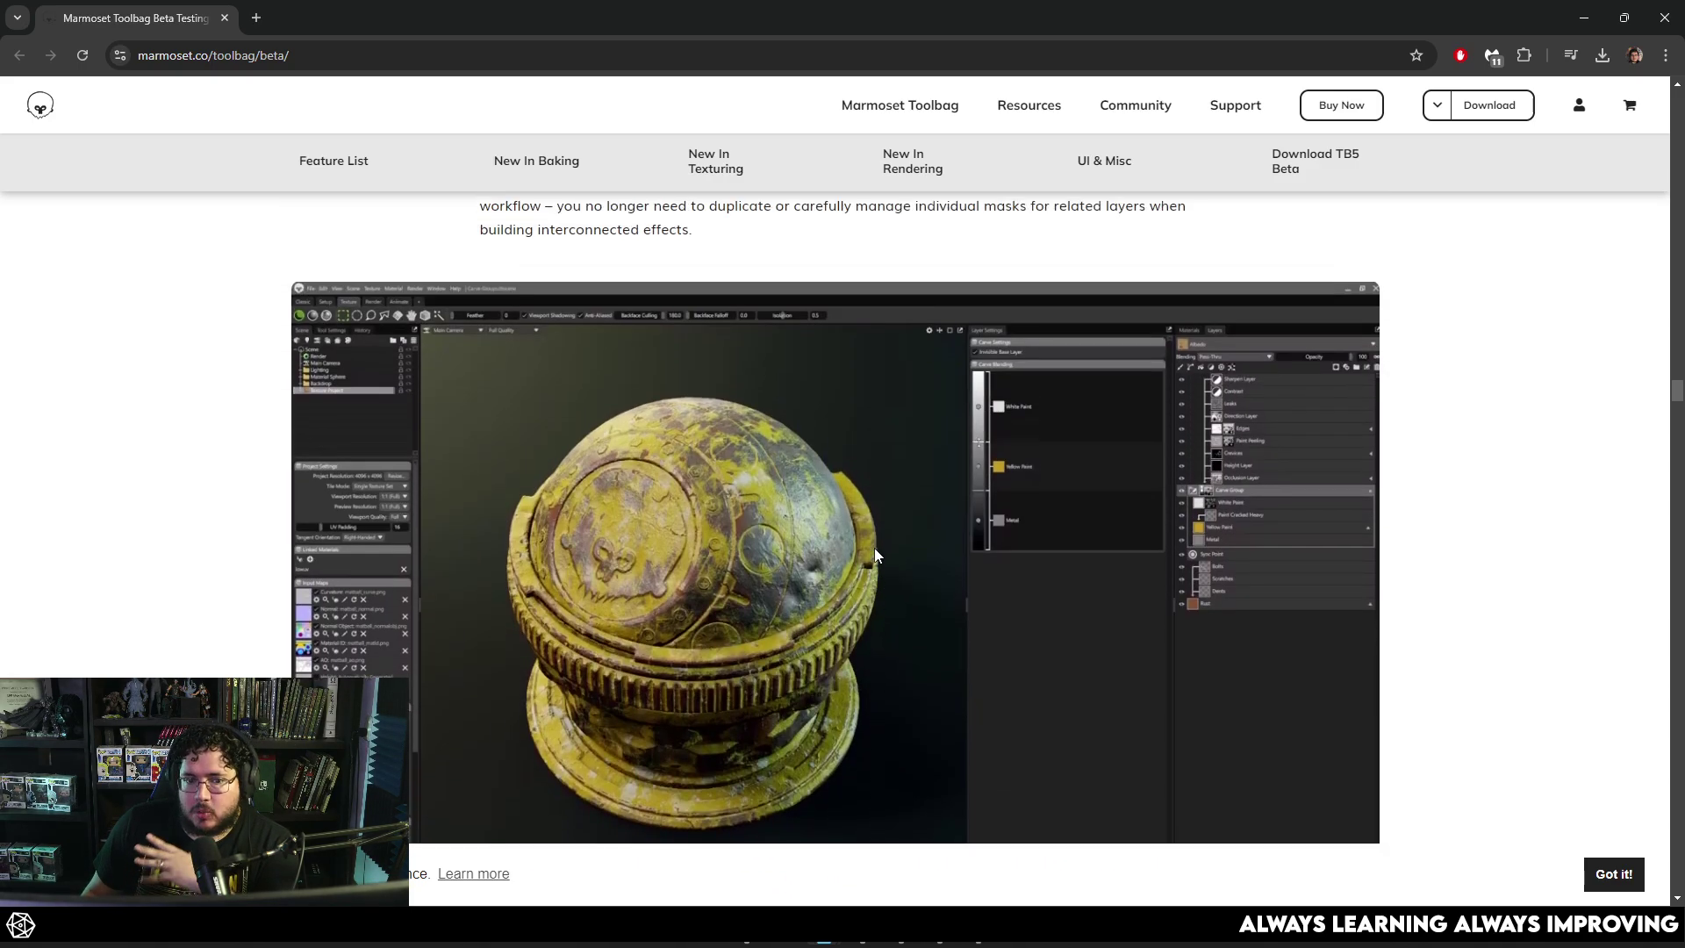
scroll(878, 555, up, 5)
scroll(877, 554, up, 10)
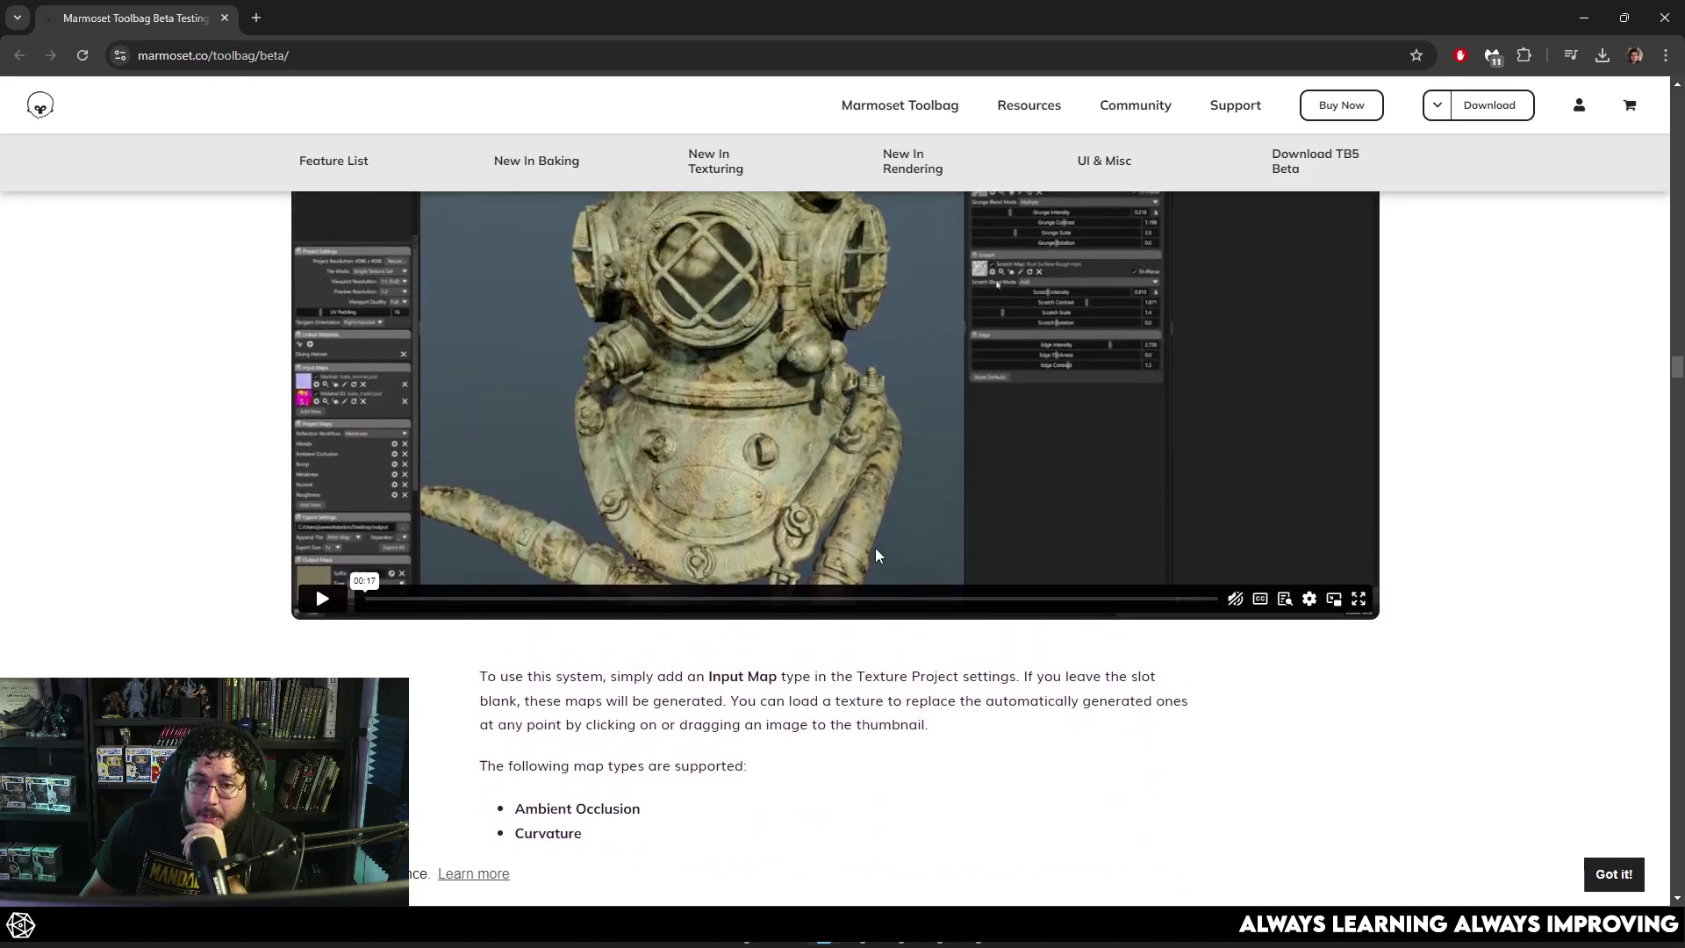
scroll(878, 555, up, 3)
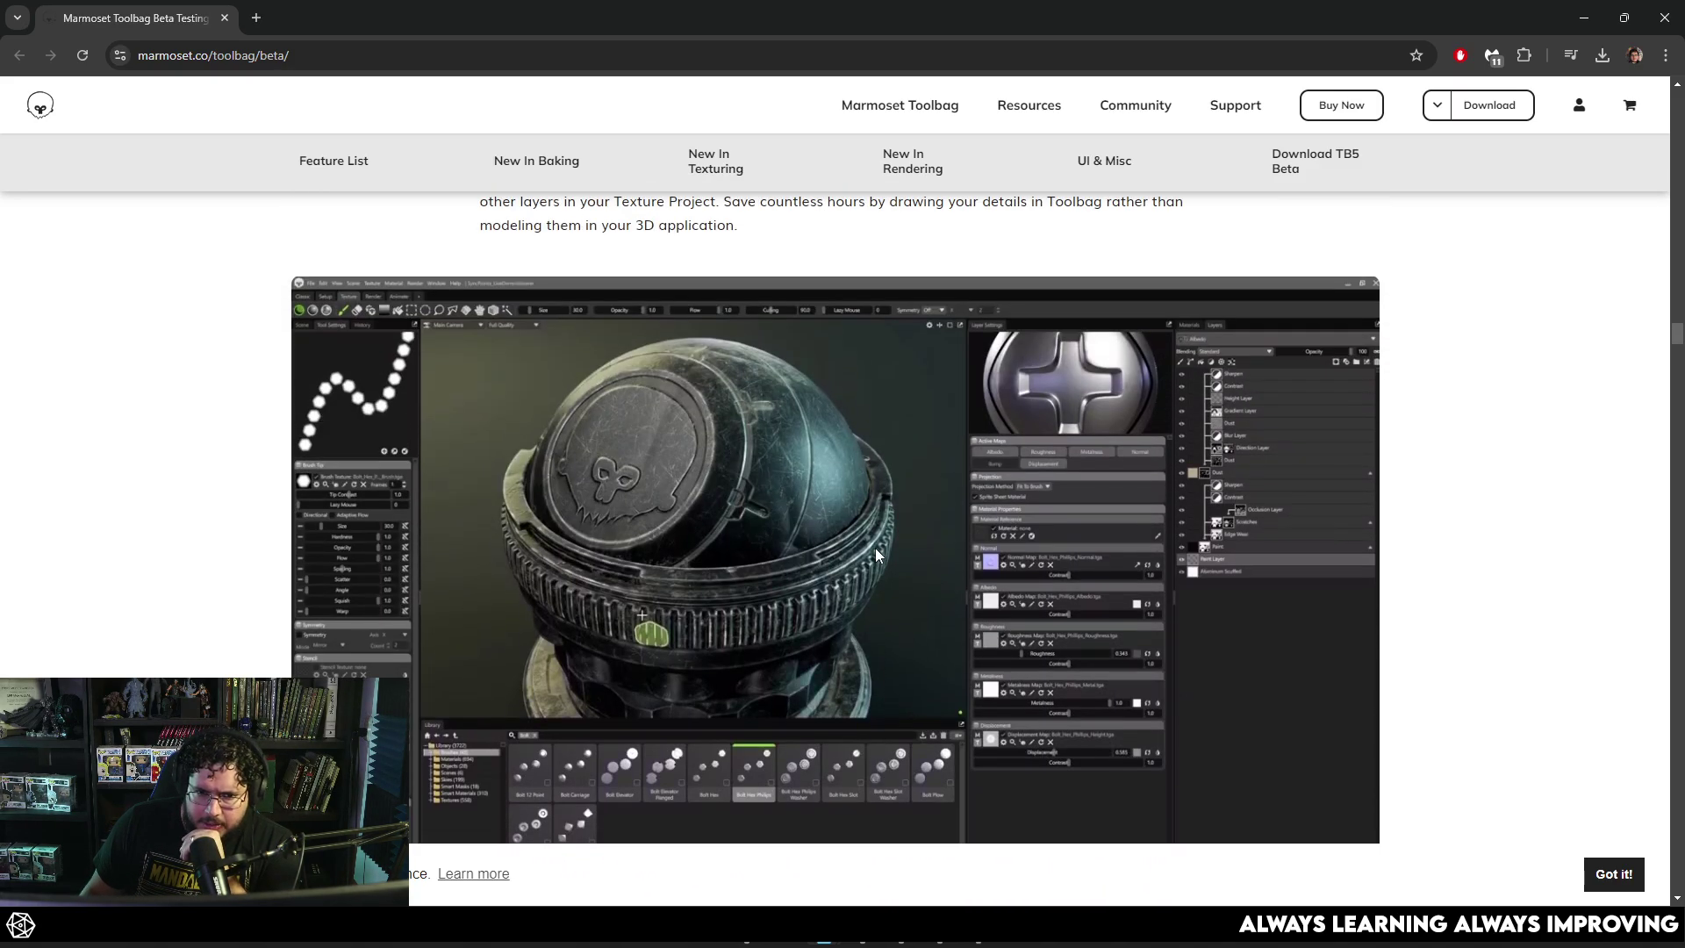
scroll(876, 553, up, 2)
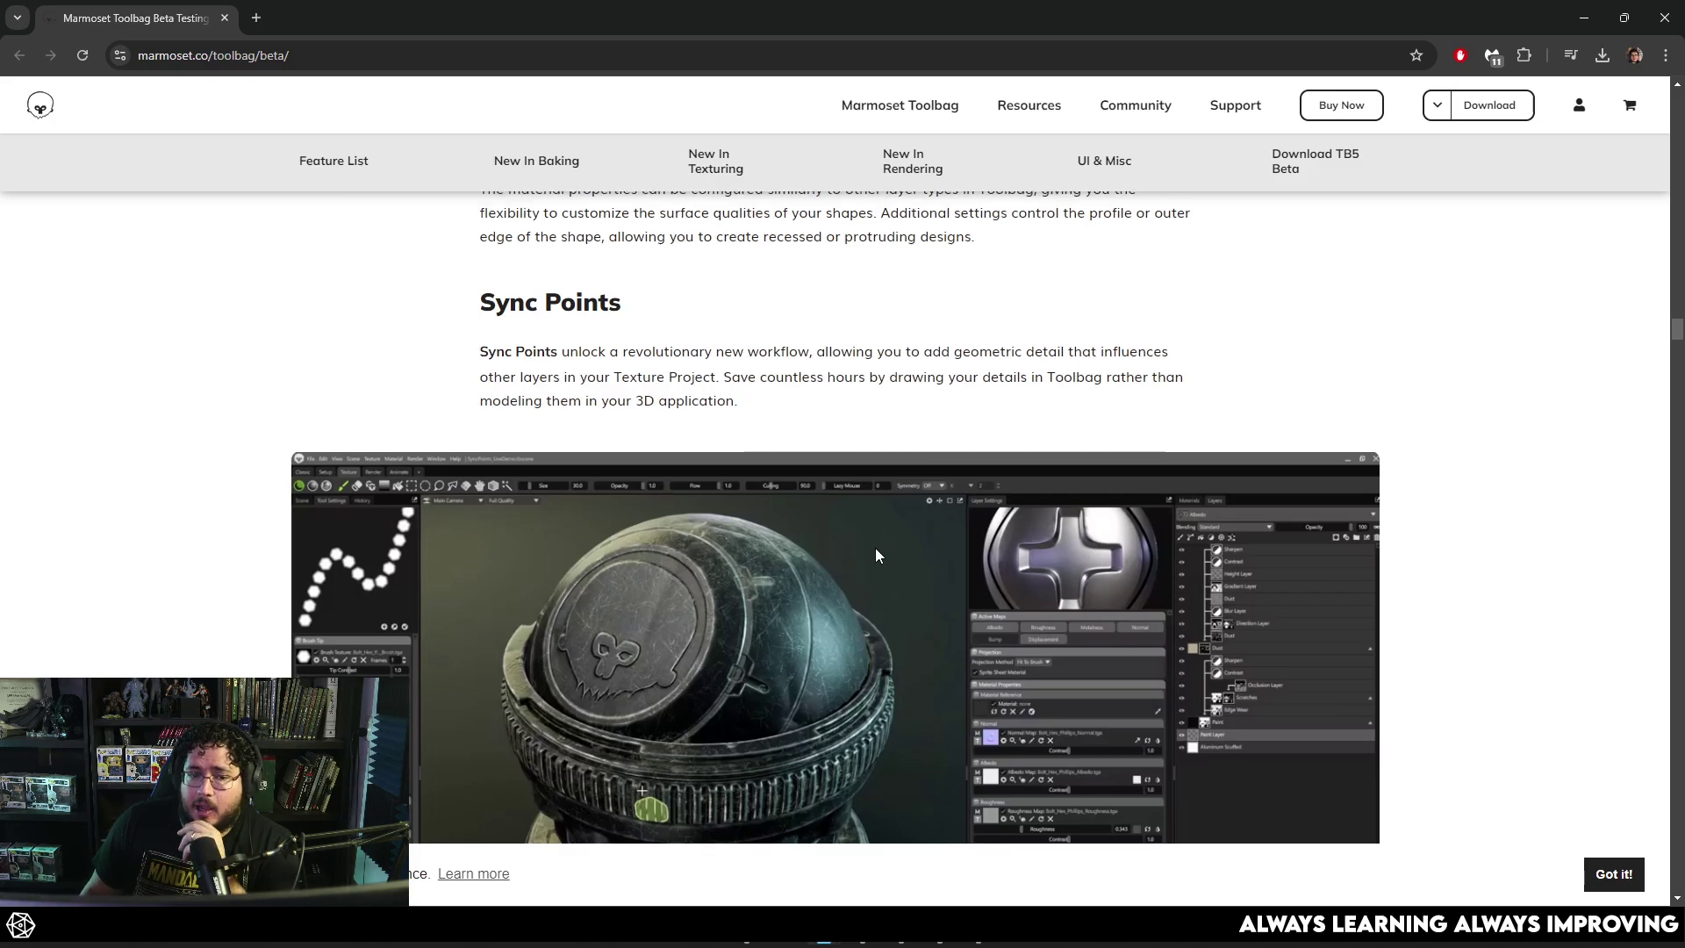
Examine the Vector Layers section and the UDIM and Multiple Texture Set painting demo with the camera model.
scroll(876, 553, up, 2)
scroll(876, 554, up, 10)
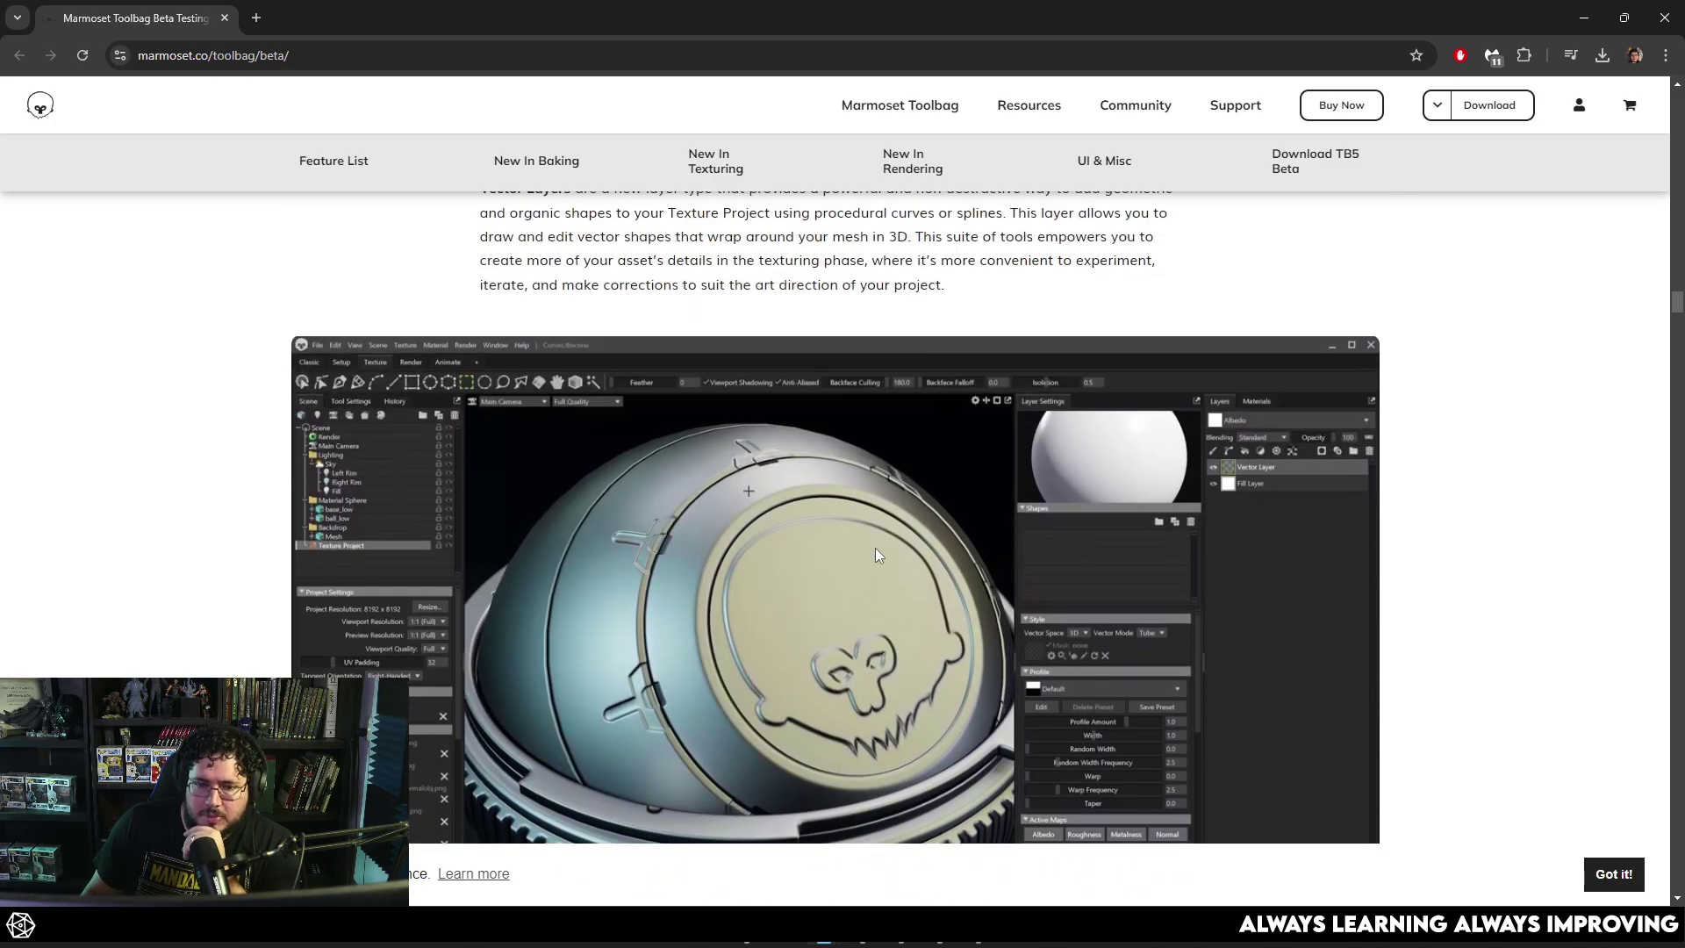
scroll(876, 548, up, 7)
scroll(876, 547, down, 5)
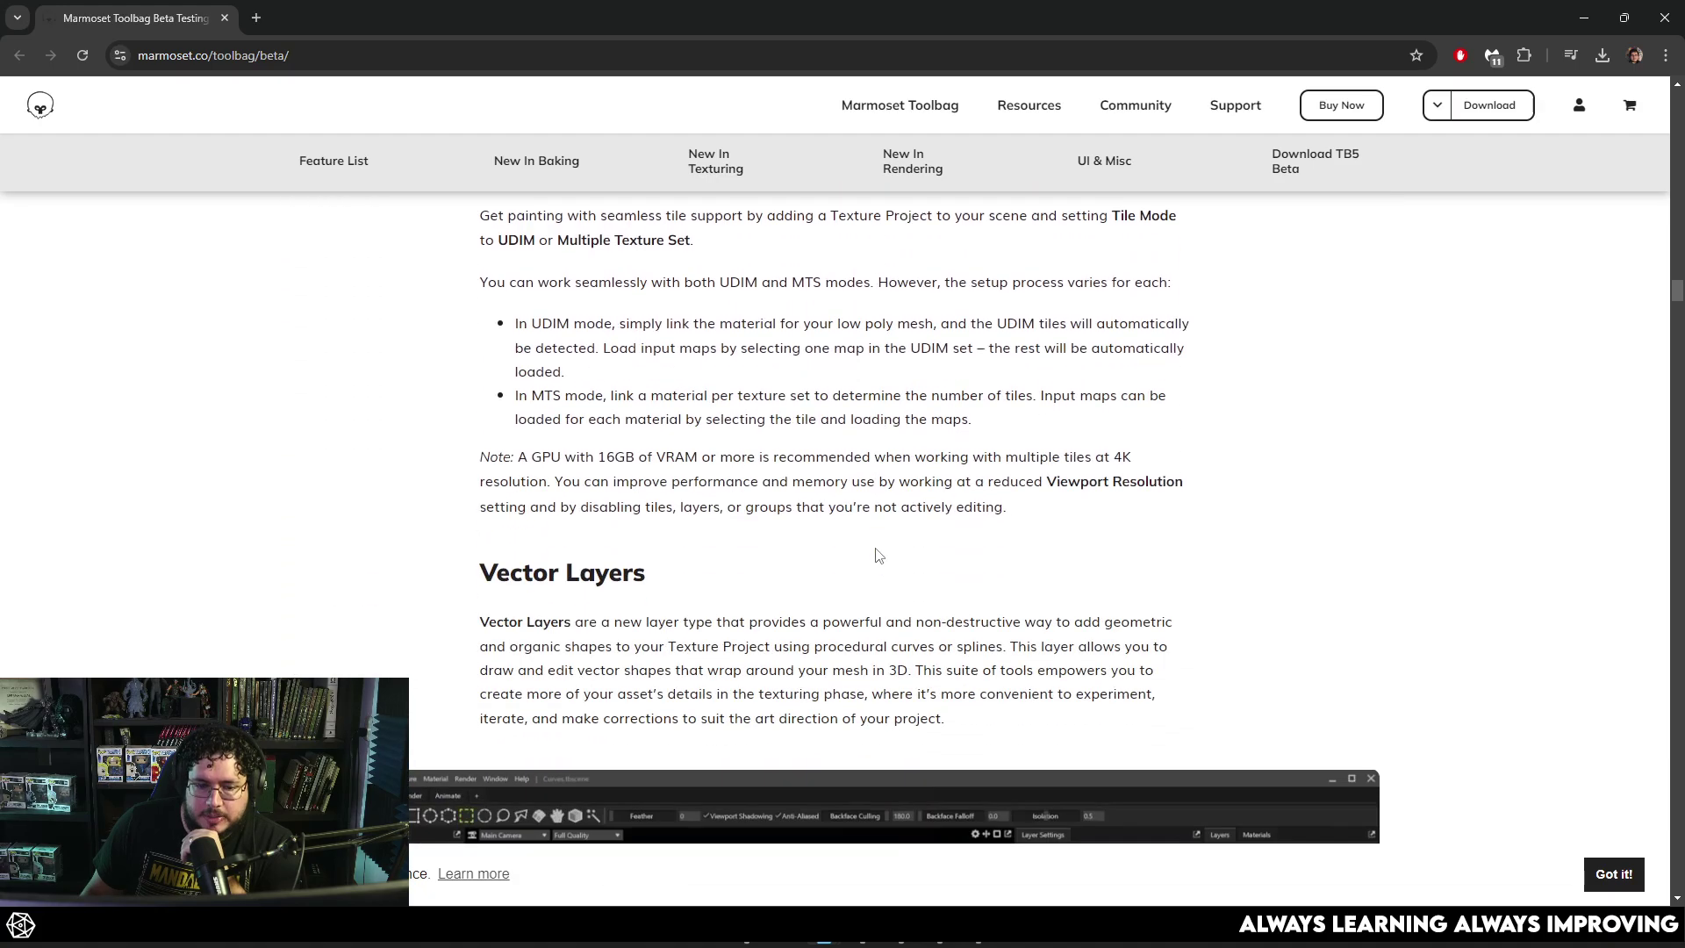
scroll(876, 548, up, 4)
scroll(867, 556, up, 3)
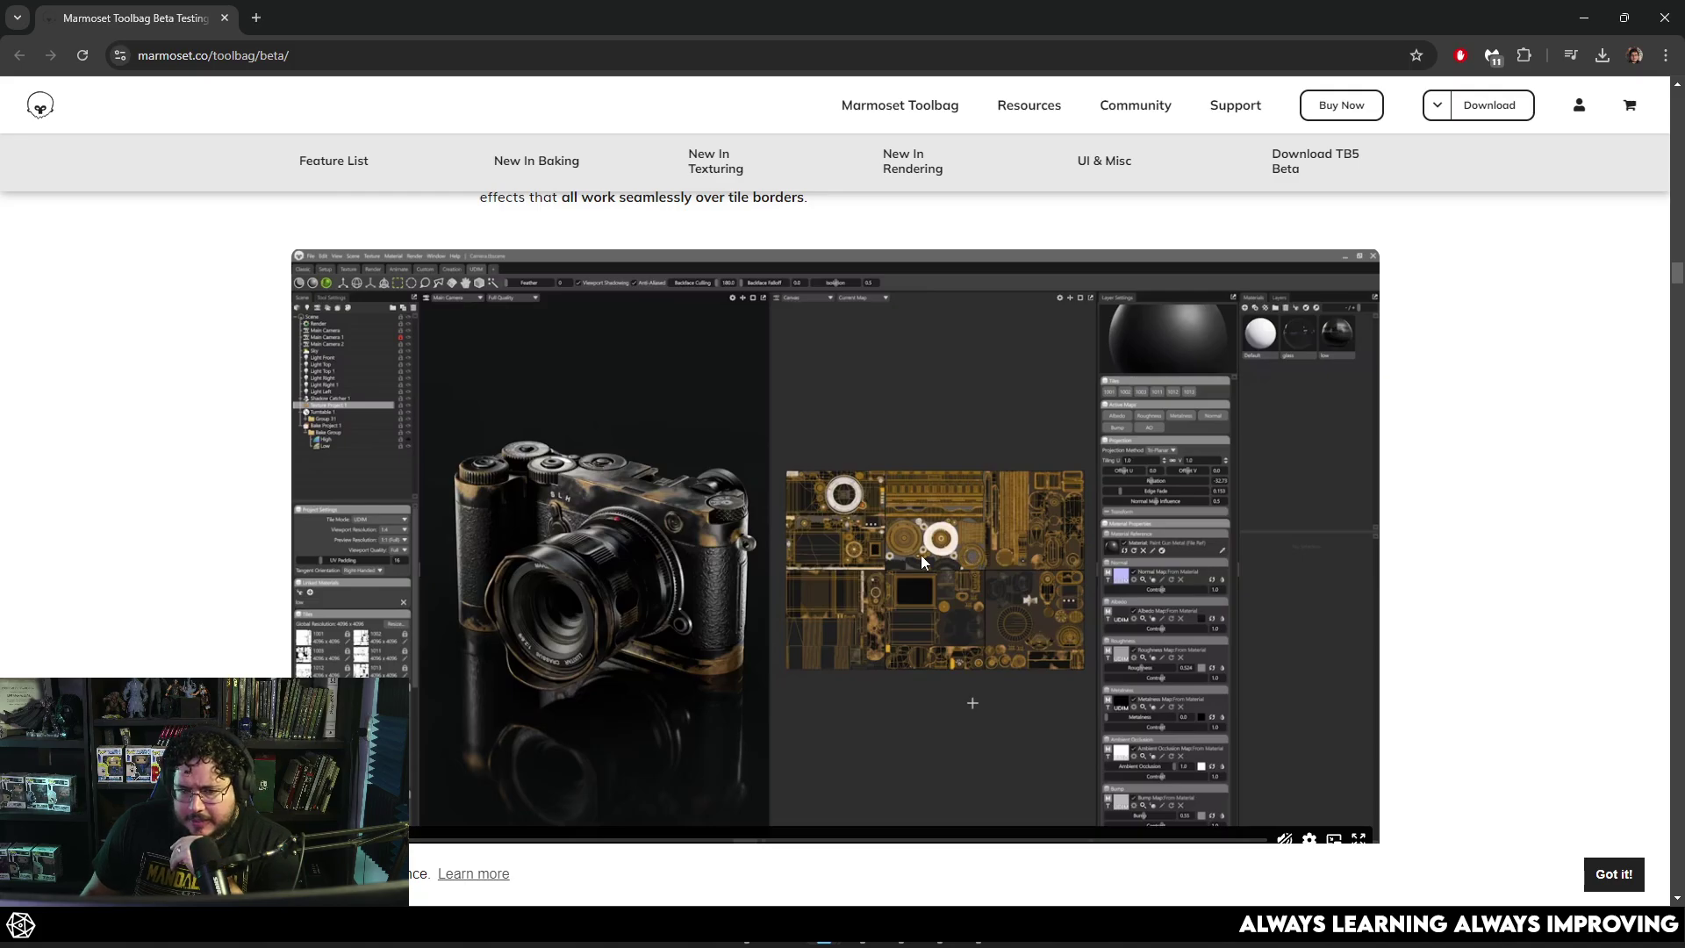
Go back down the beta page through the texturing and rendering features to the Triplanar Materials section.
scroll(921, 561, down, 12)
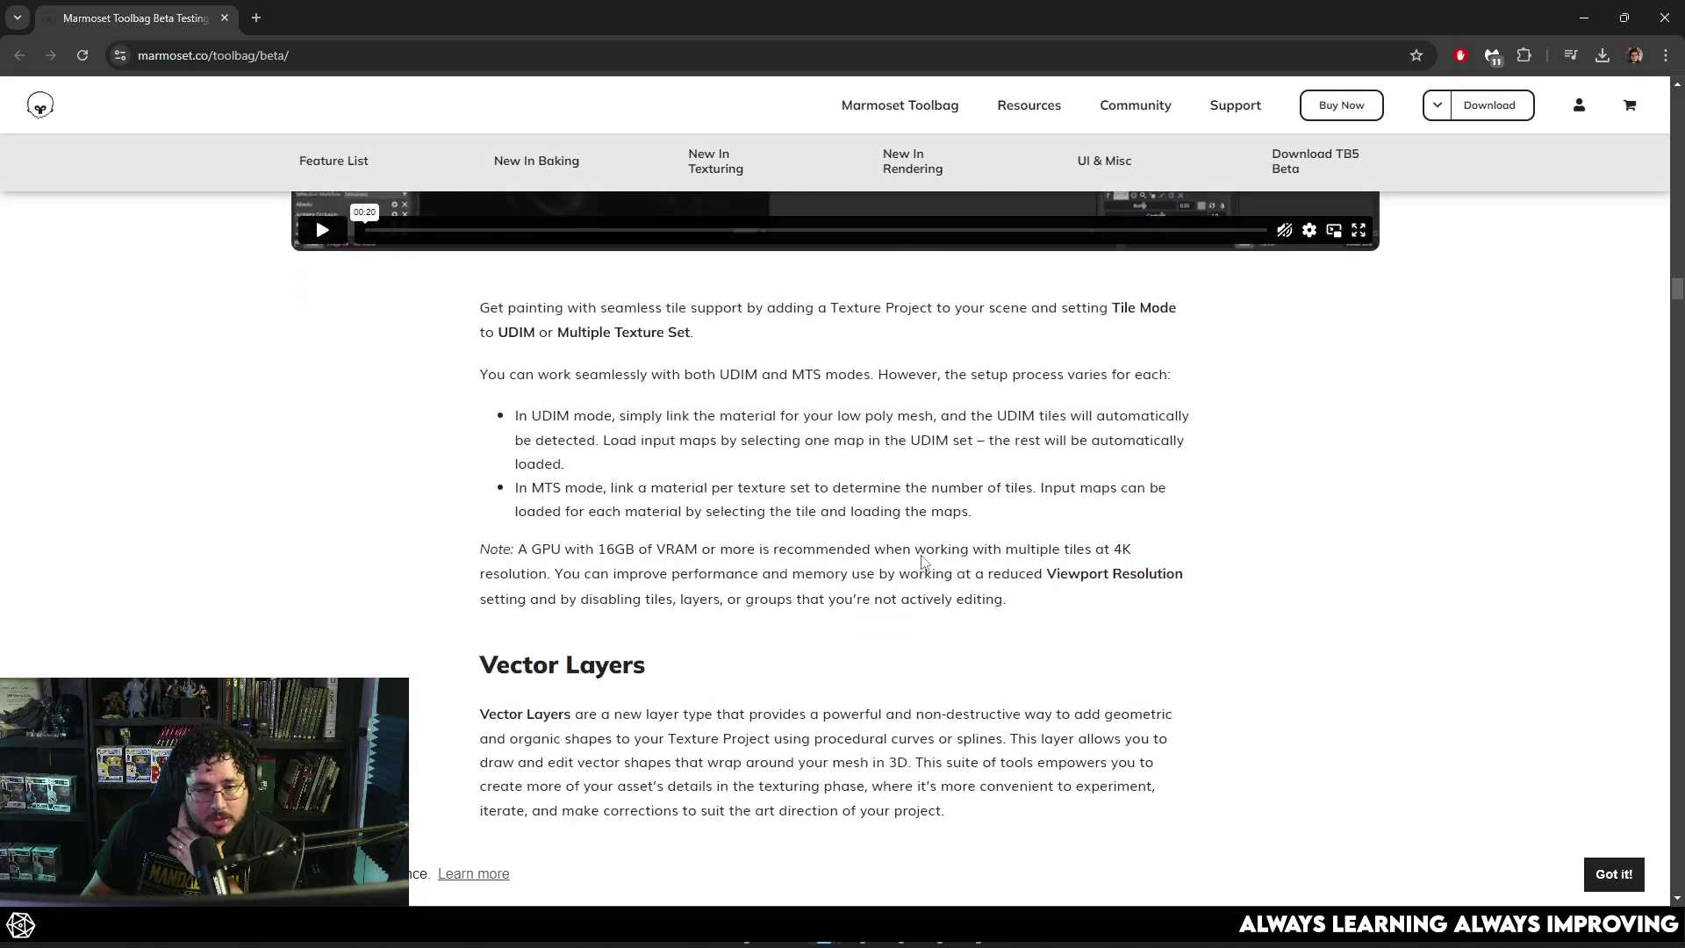
scroll(918, 553, down, 20)
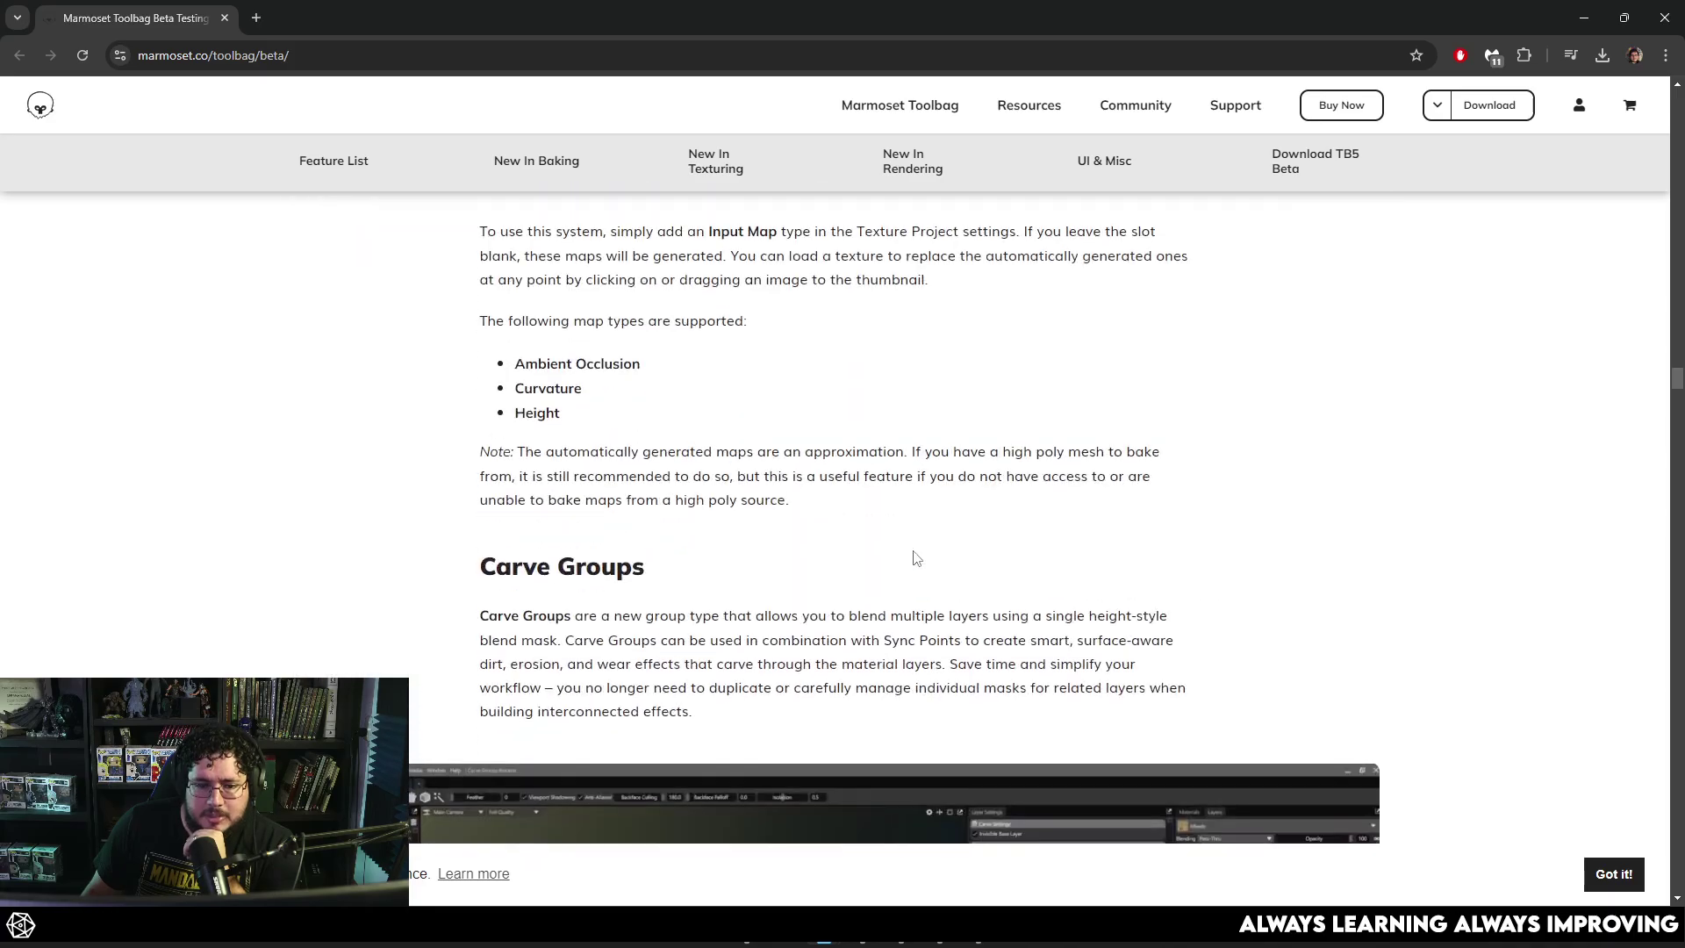
scroll(913, 550, down, 20)
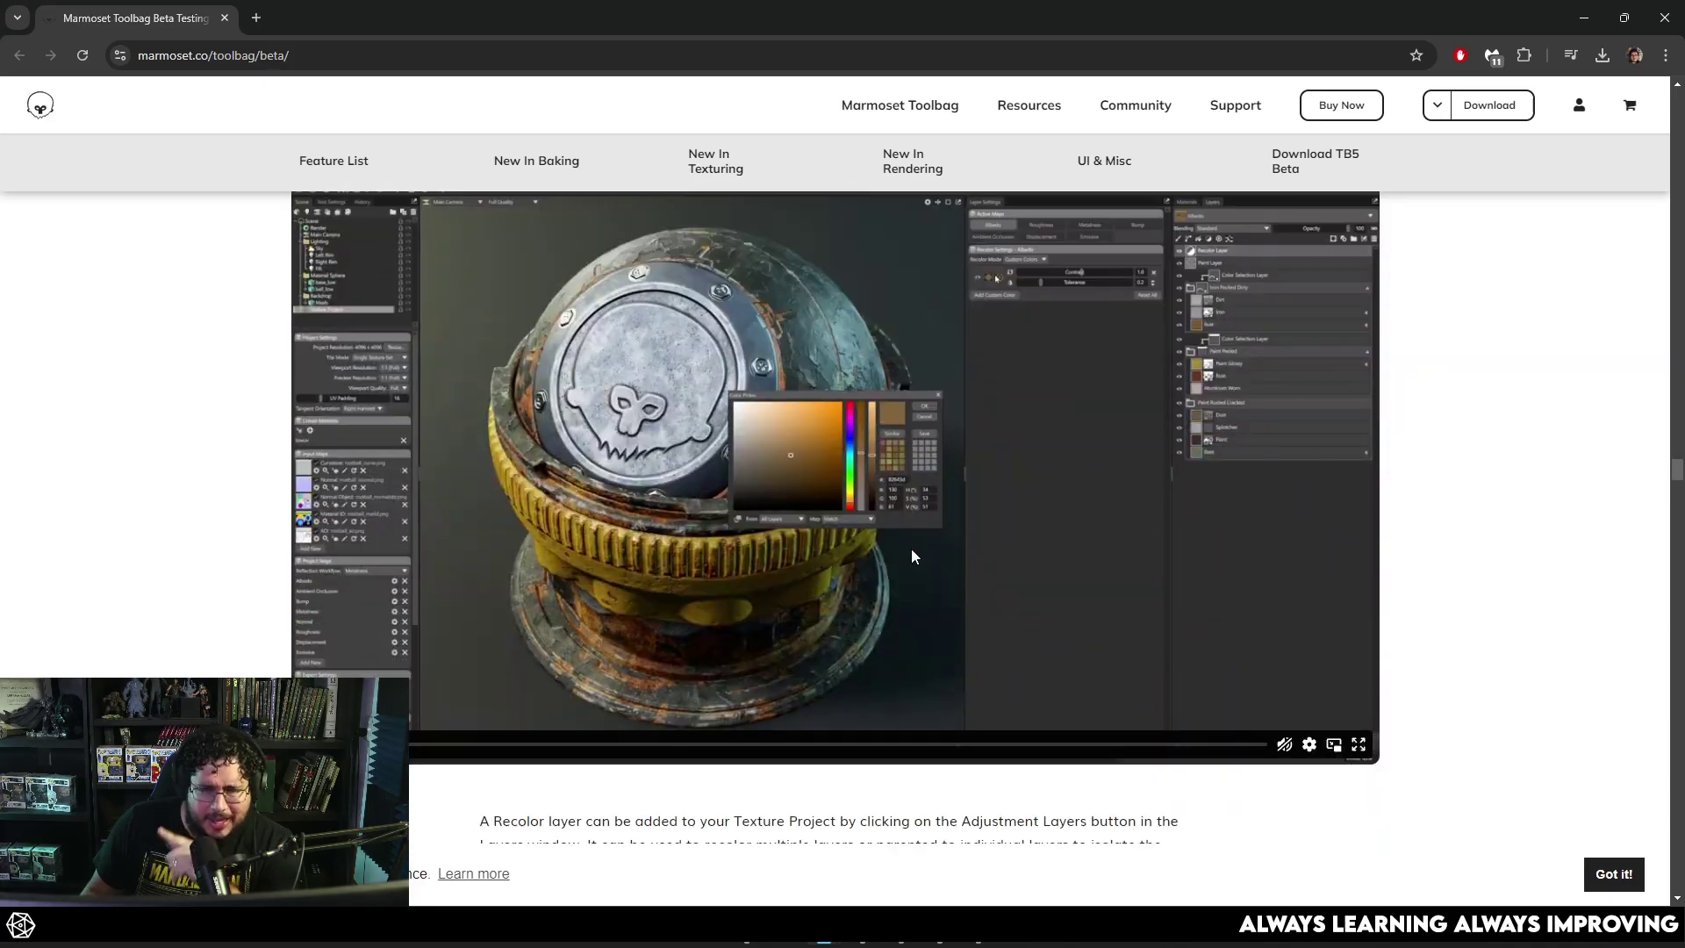
scroll(912, 548, down, 20)
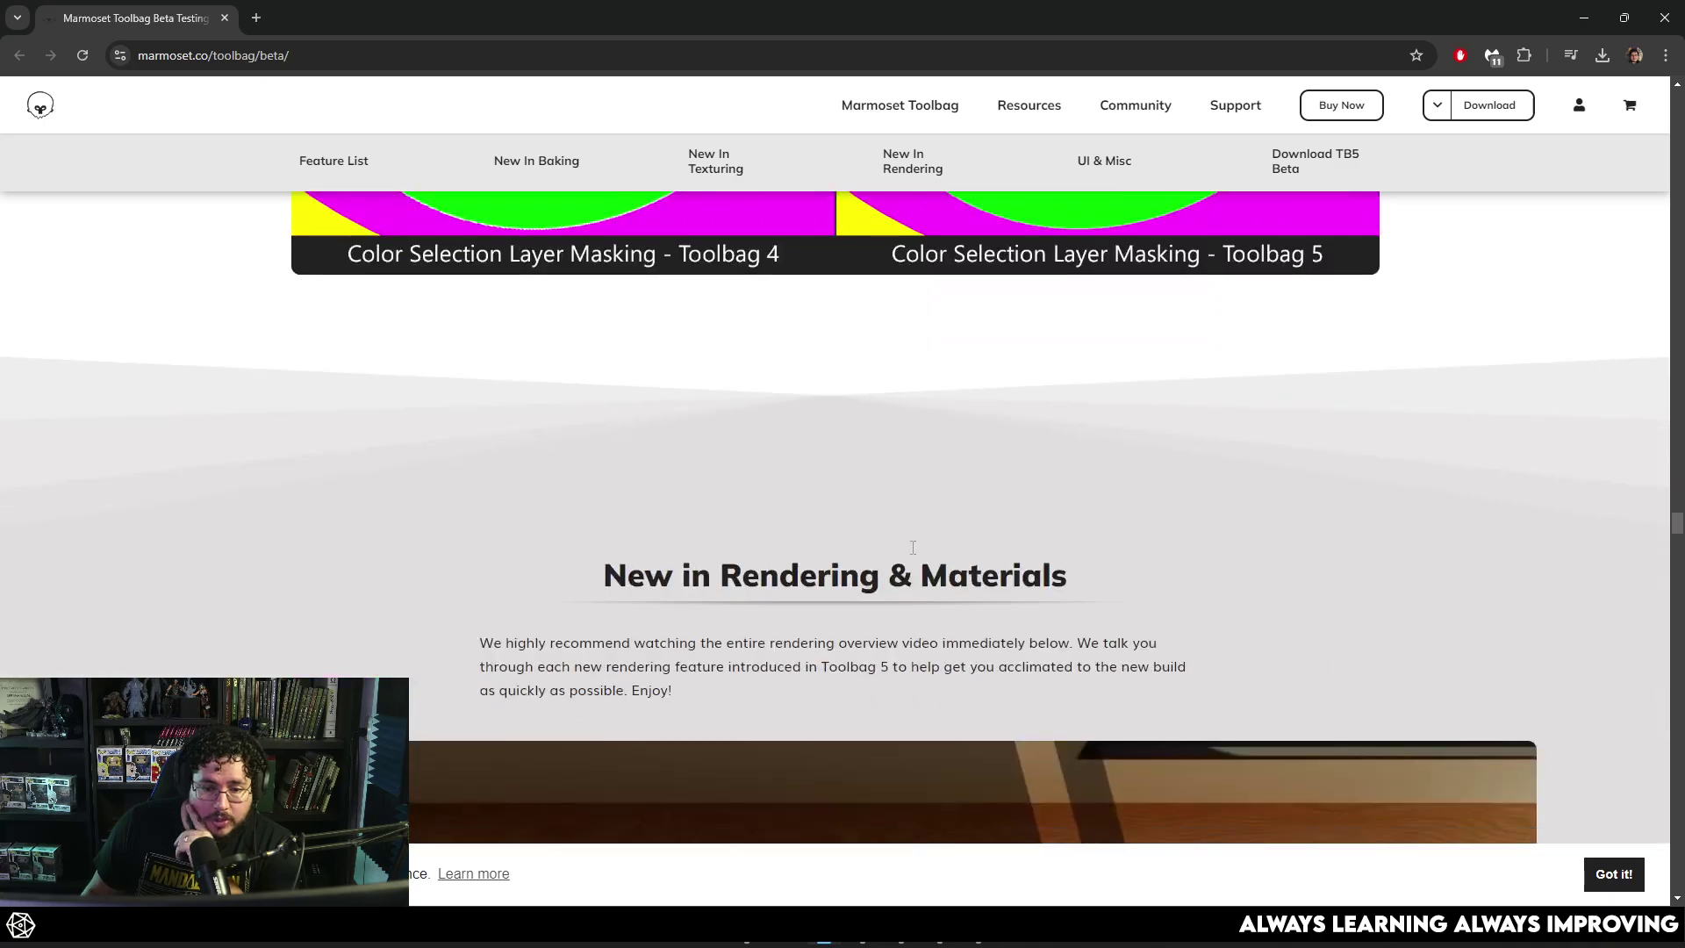
scroll(913, 547, down, 20)
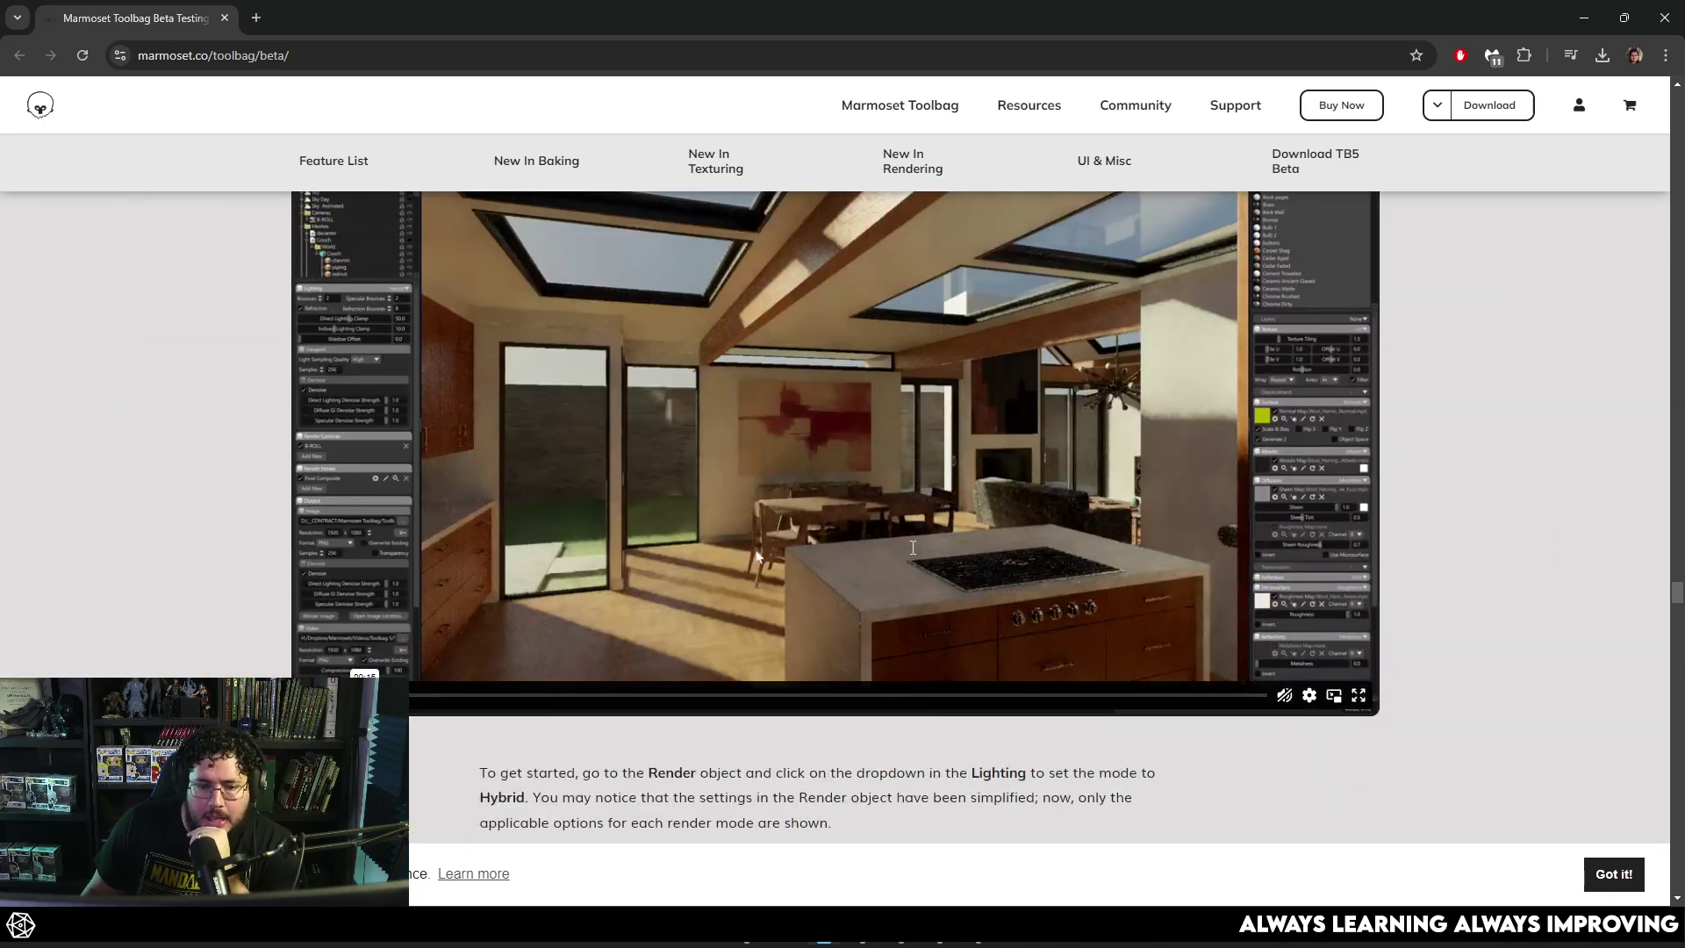
scroll(912, 551, down, 20)
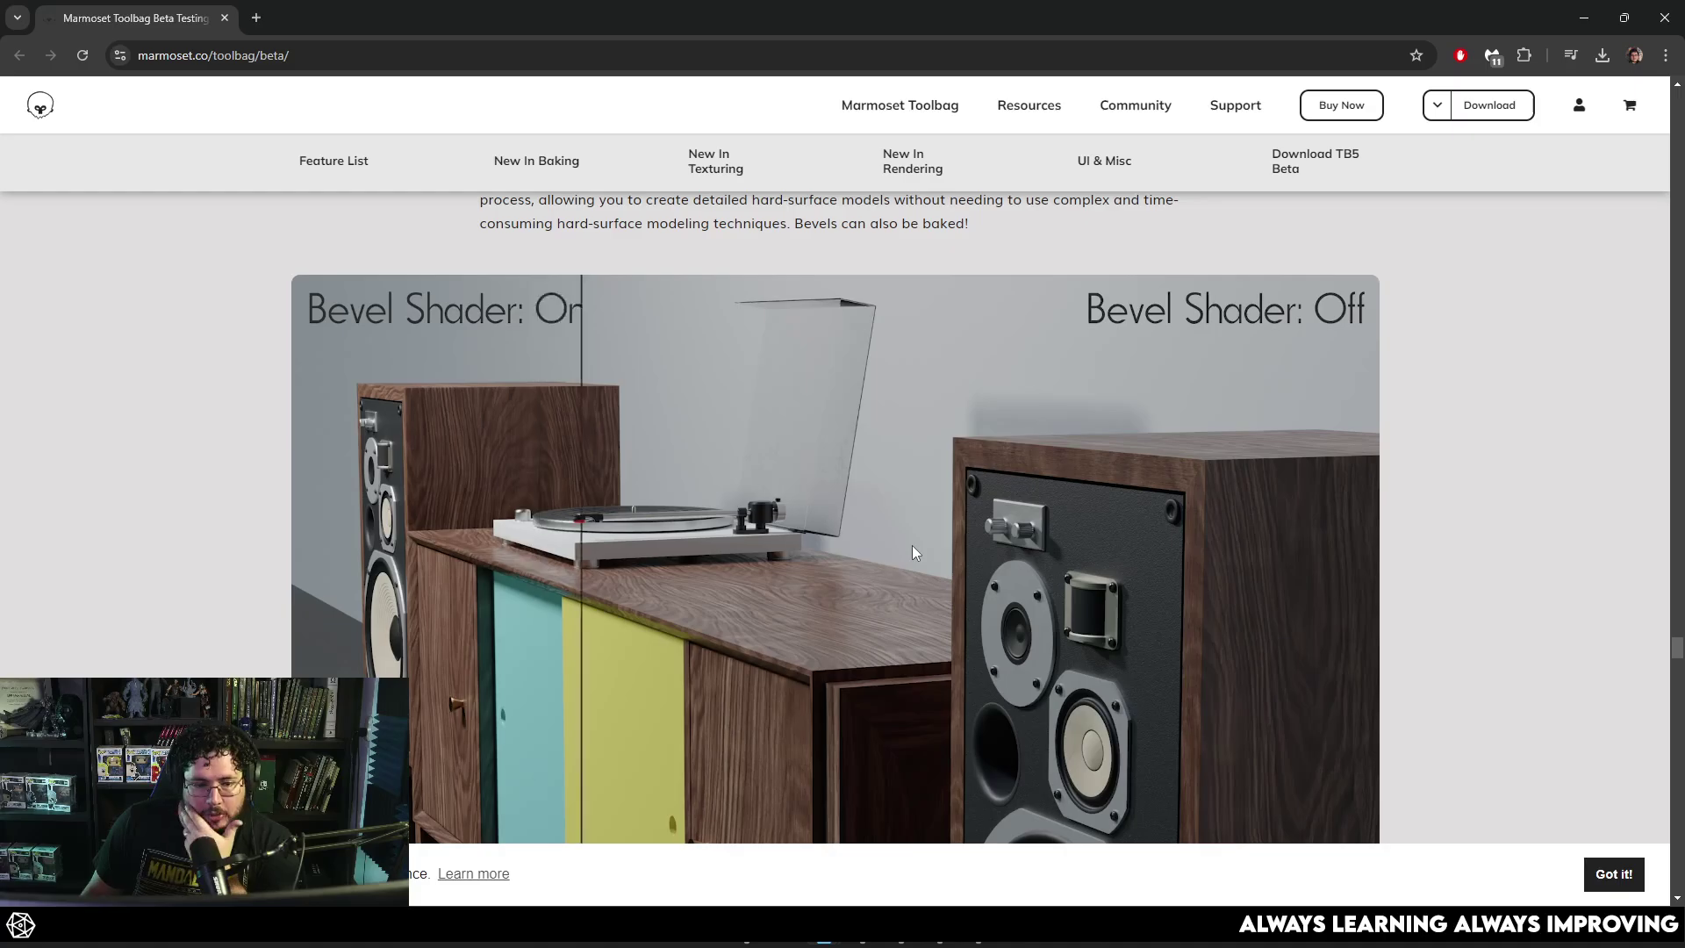
scroll(912, 552, down, 20)
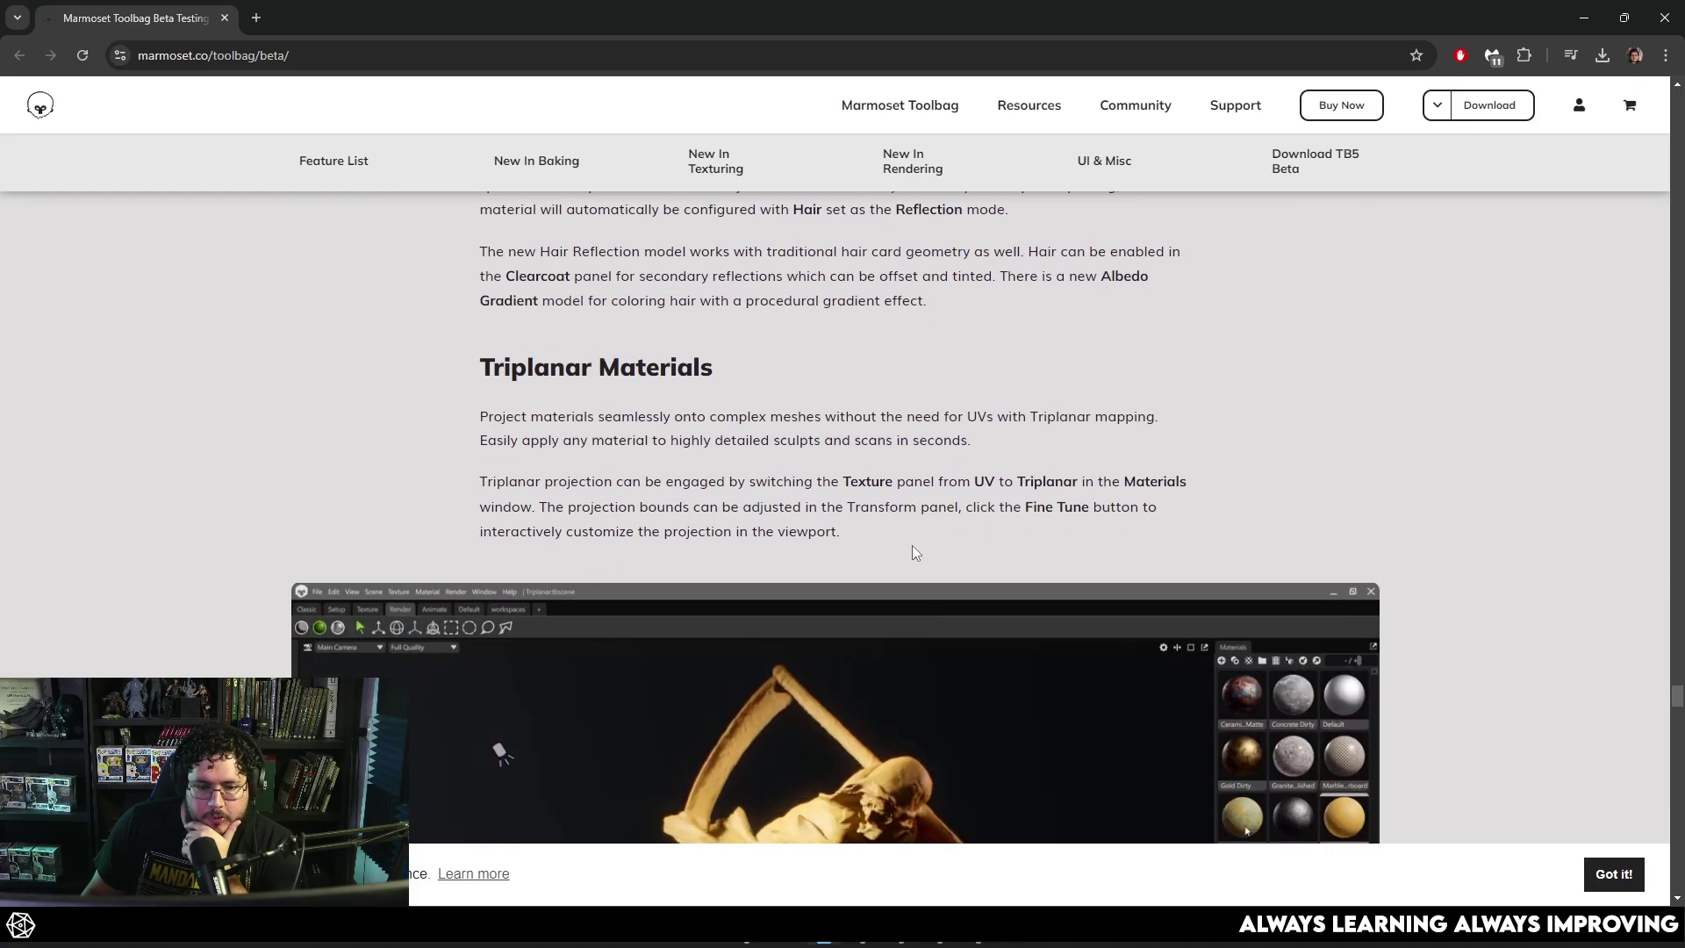
Review the ray-traced performance improvements and compare Linear with AgX tone mapping using the room image's comparison slider.
scroll(913, 551, down, 7)
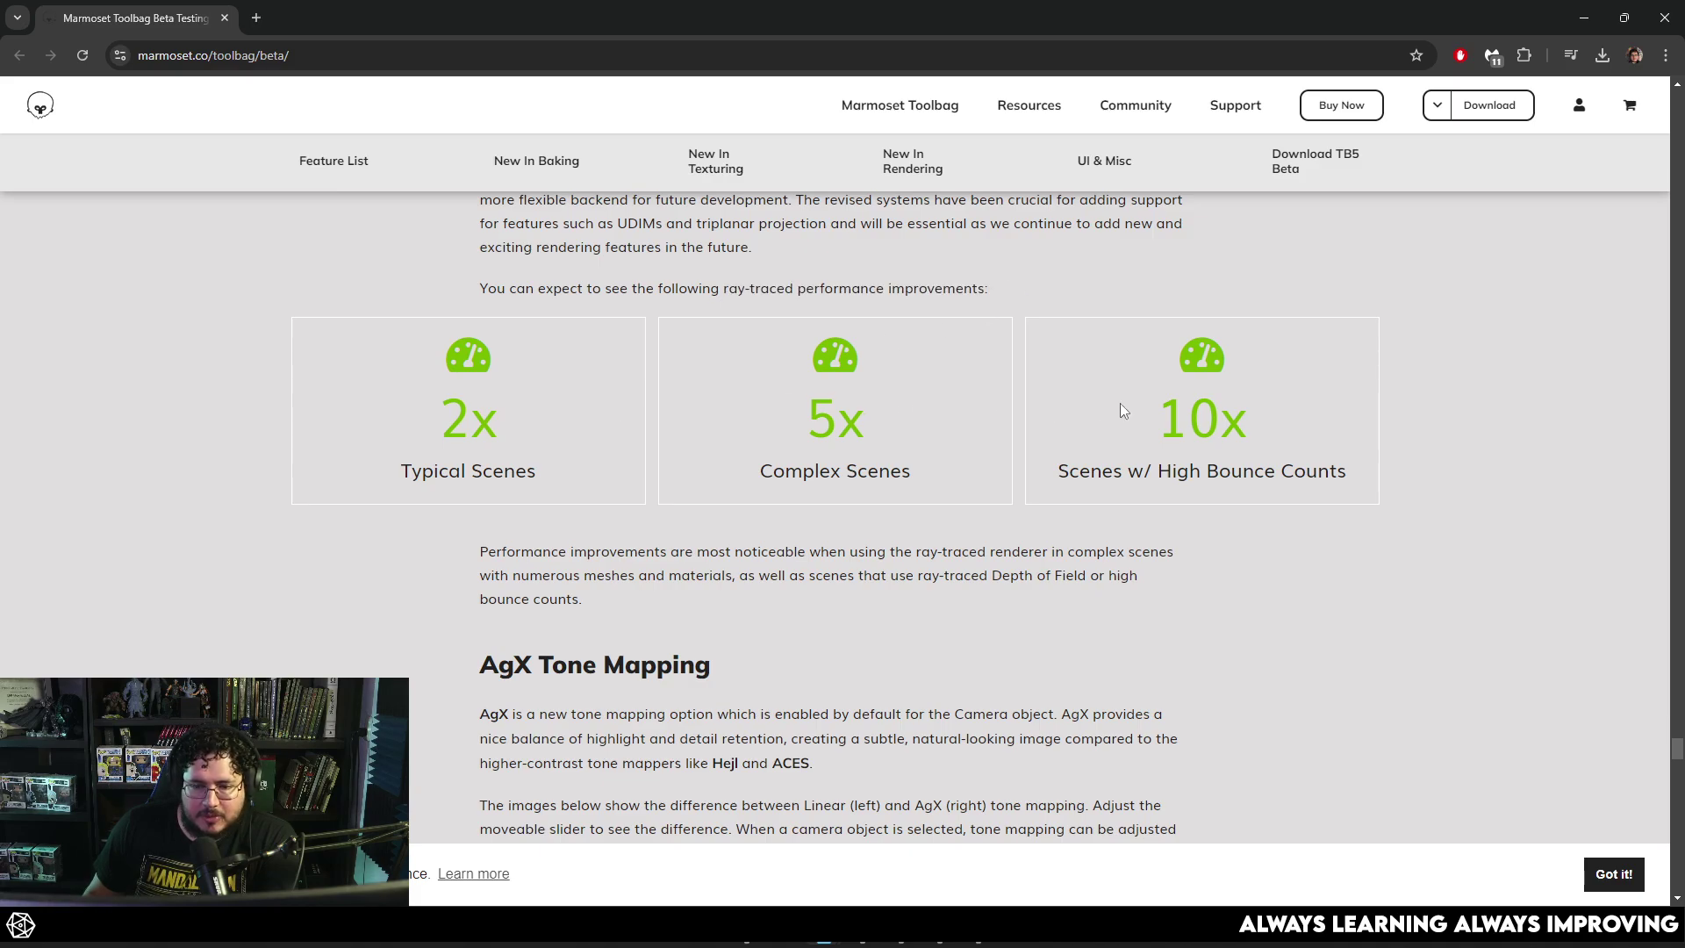
scroll(818, 450, down, 15)
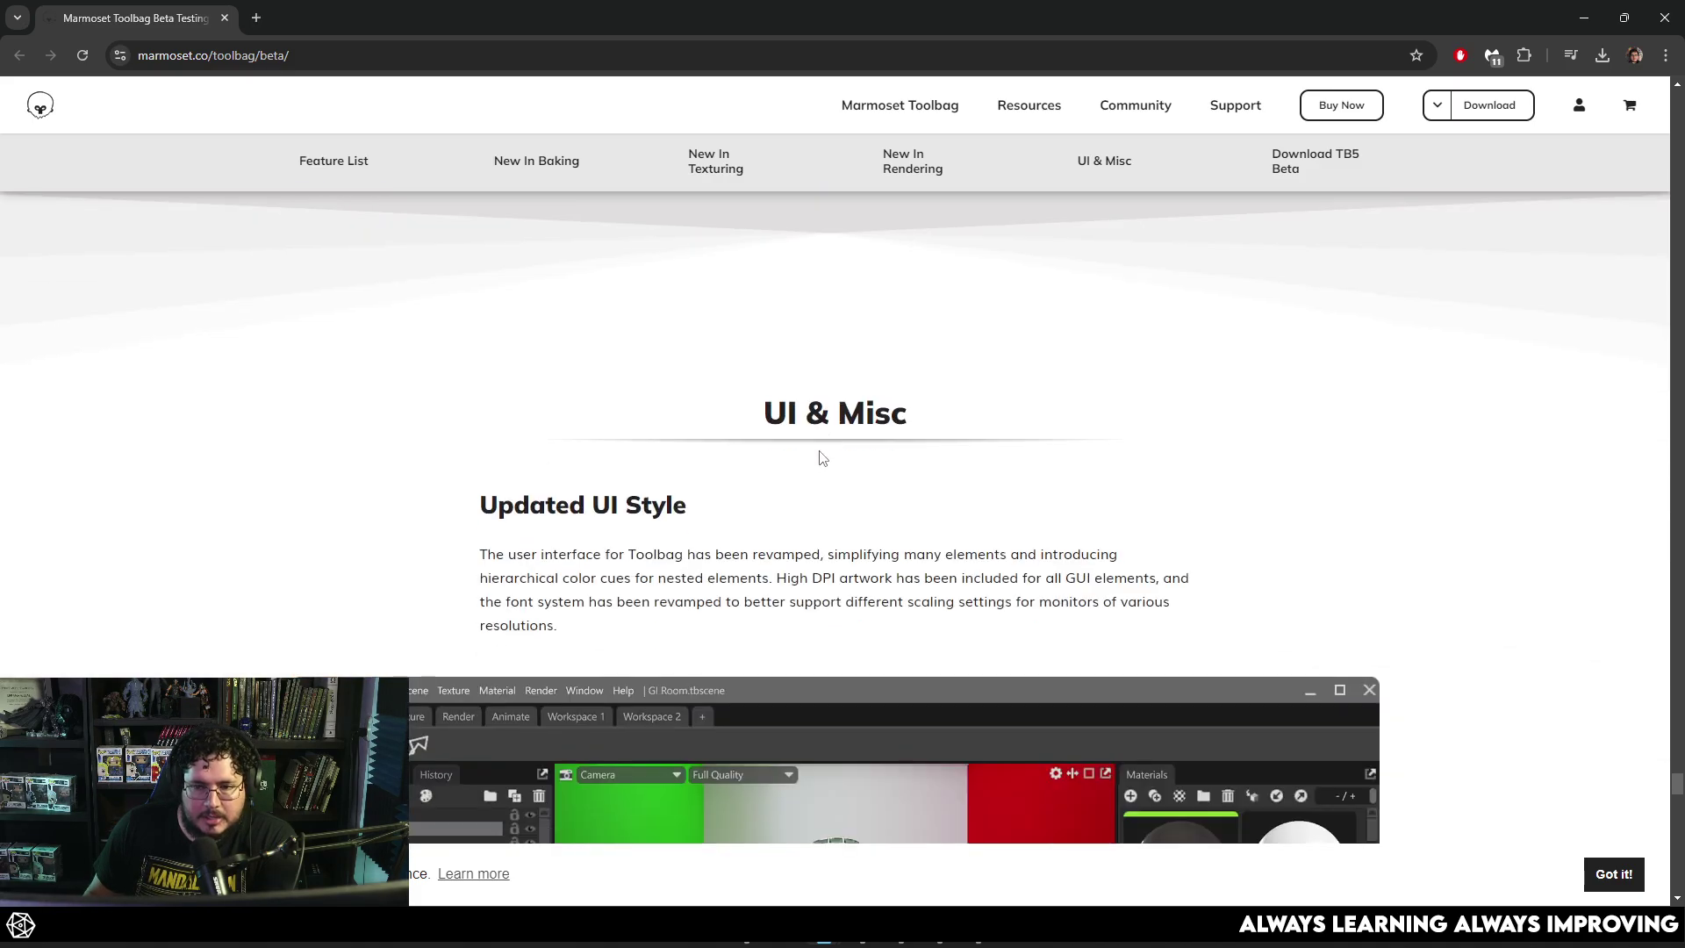
scroll(819, 454, up, 7)
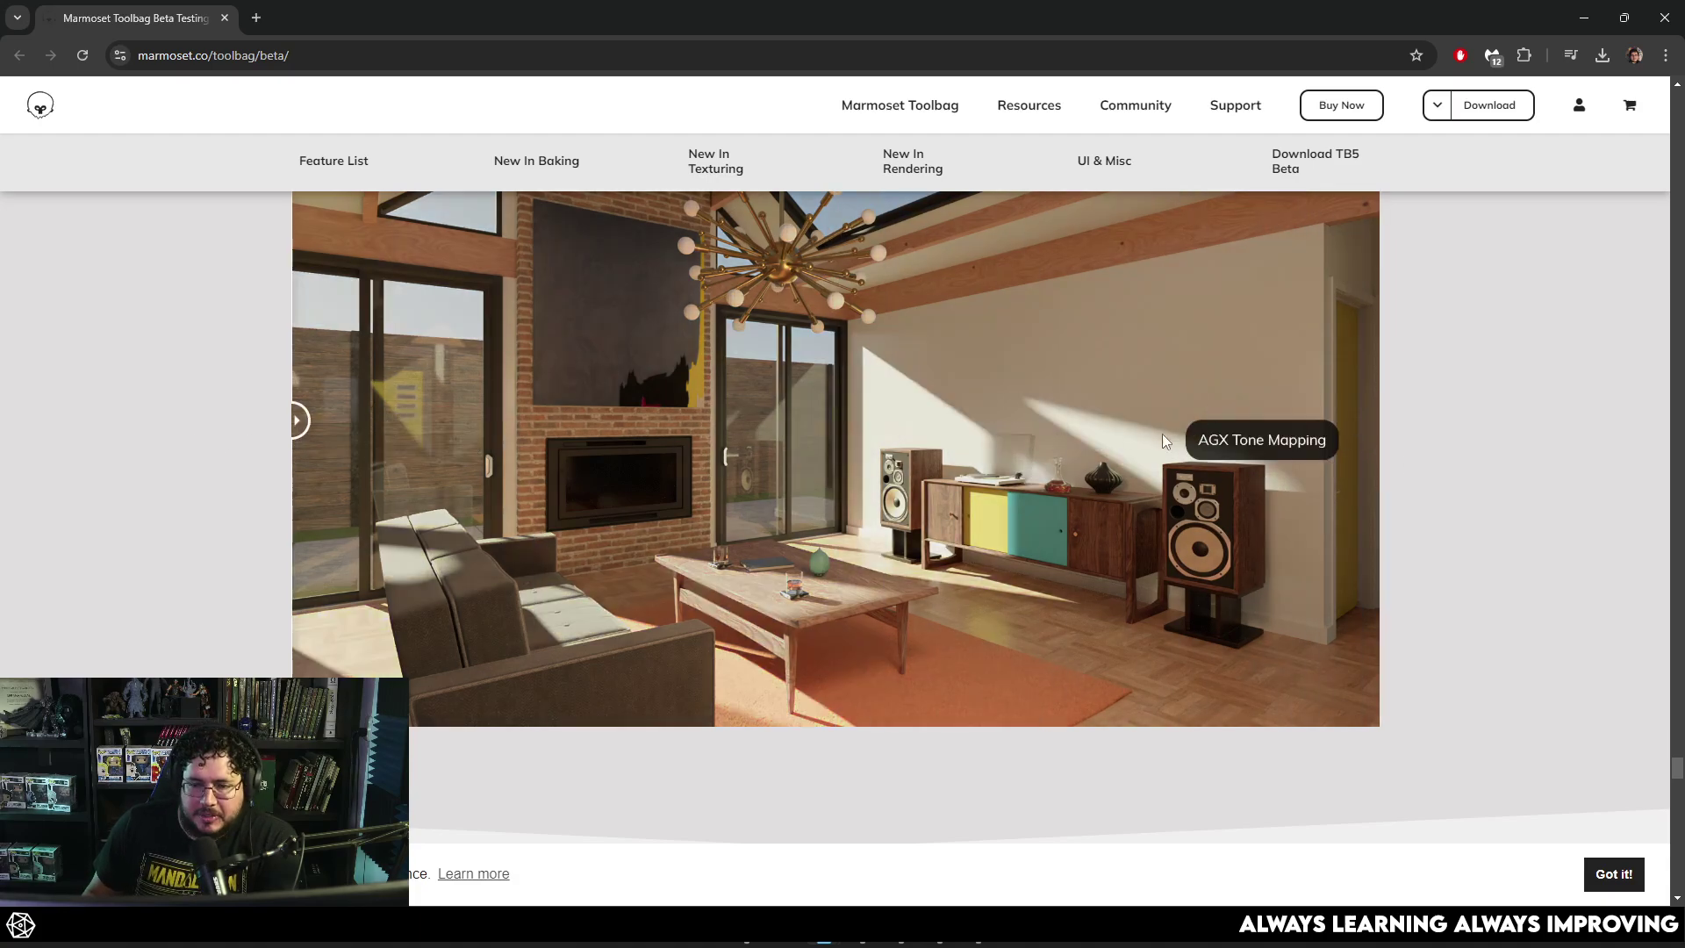
drag(307, 430, 492, 421)
drag(387, 452, 293, 419)
Review the UI & Misc features through Native Apple Silicon Support and read the Download Toolbag 5 Beta instructions.
scroll(1012, 434, down, 7)
scroll(1011, 435, down, 15)
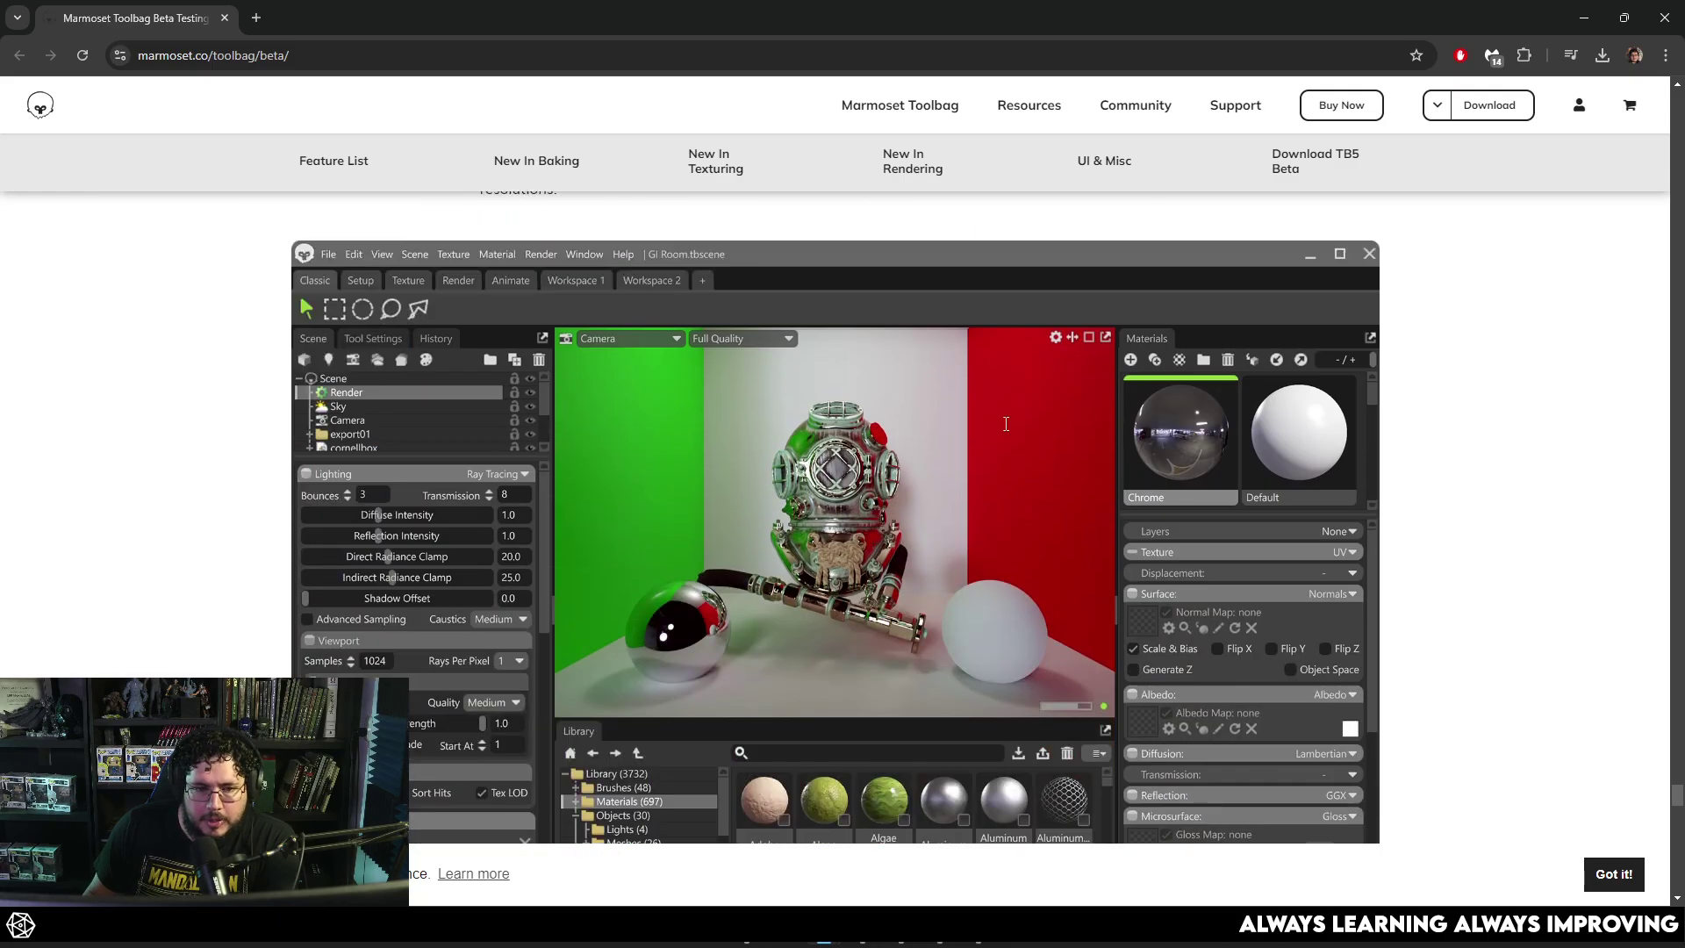
scroll(1044, 428, down, 8)
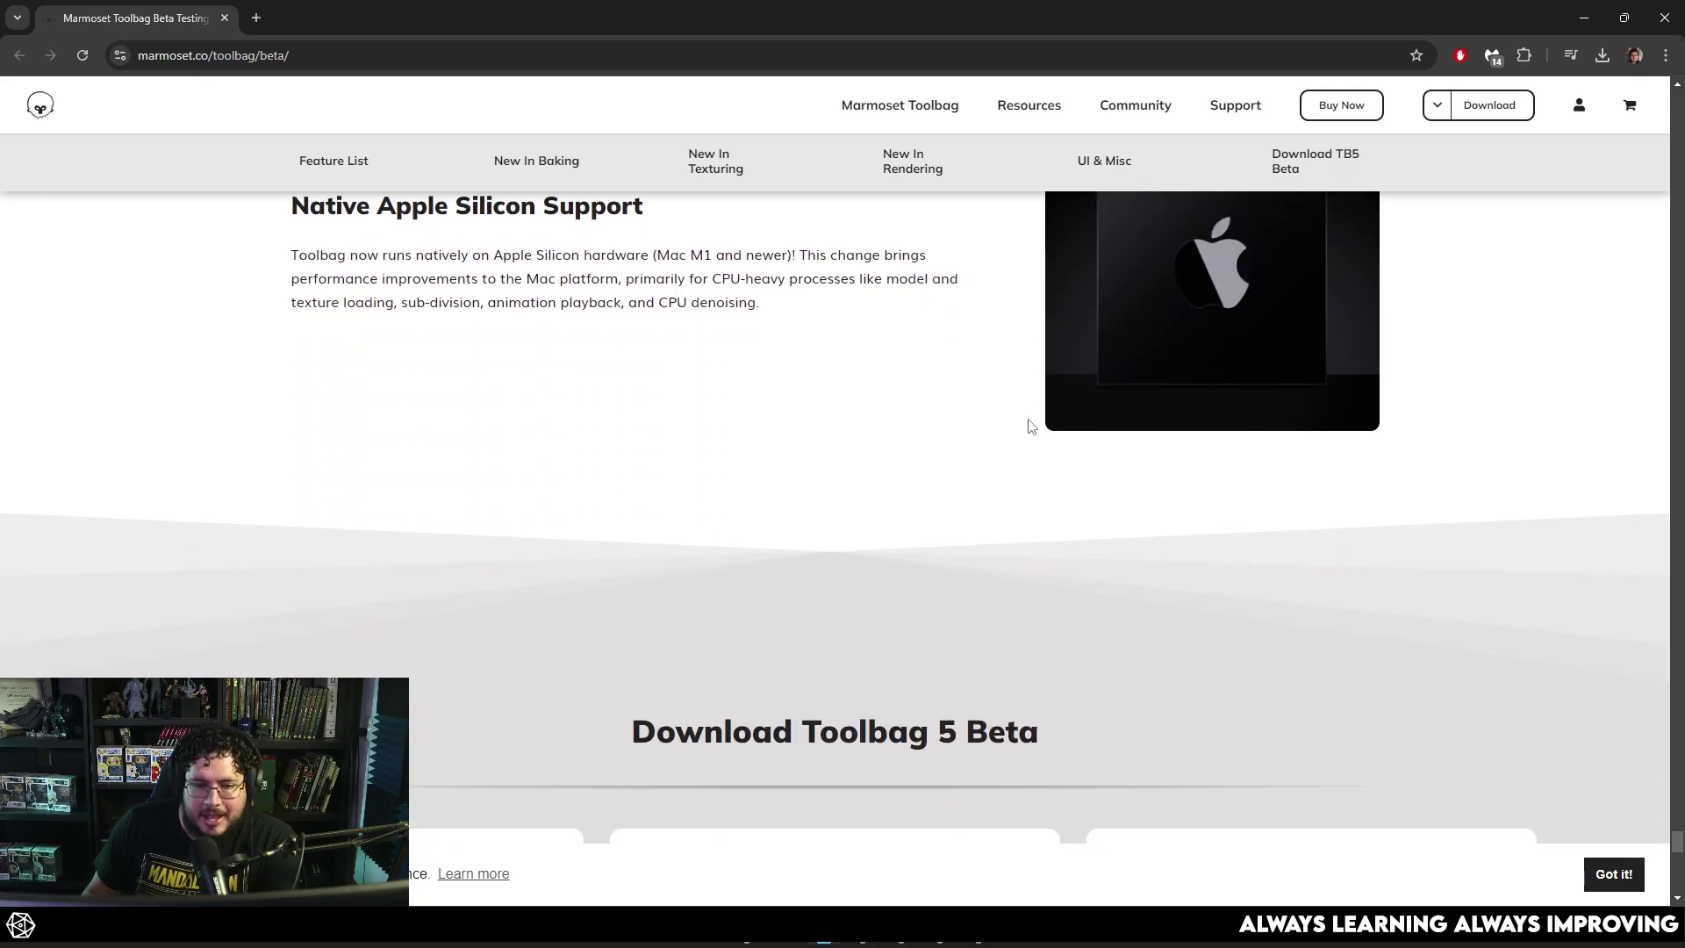
scroll(1022, 424, up, 5)
scroll(1007, 425, down, 10)
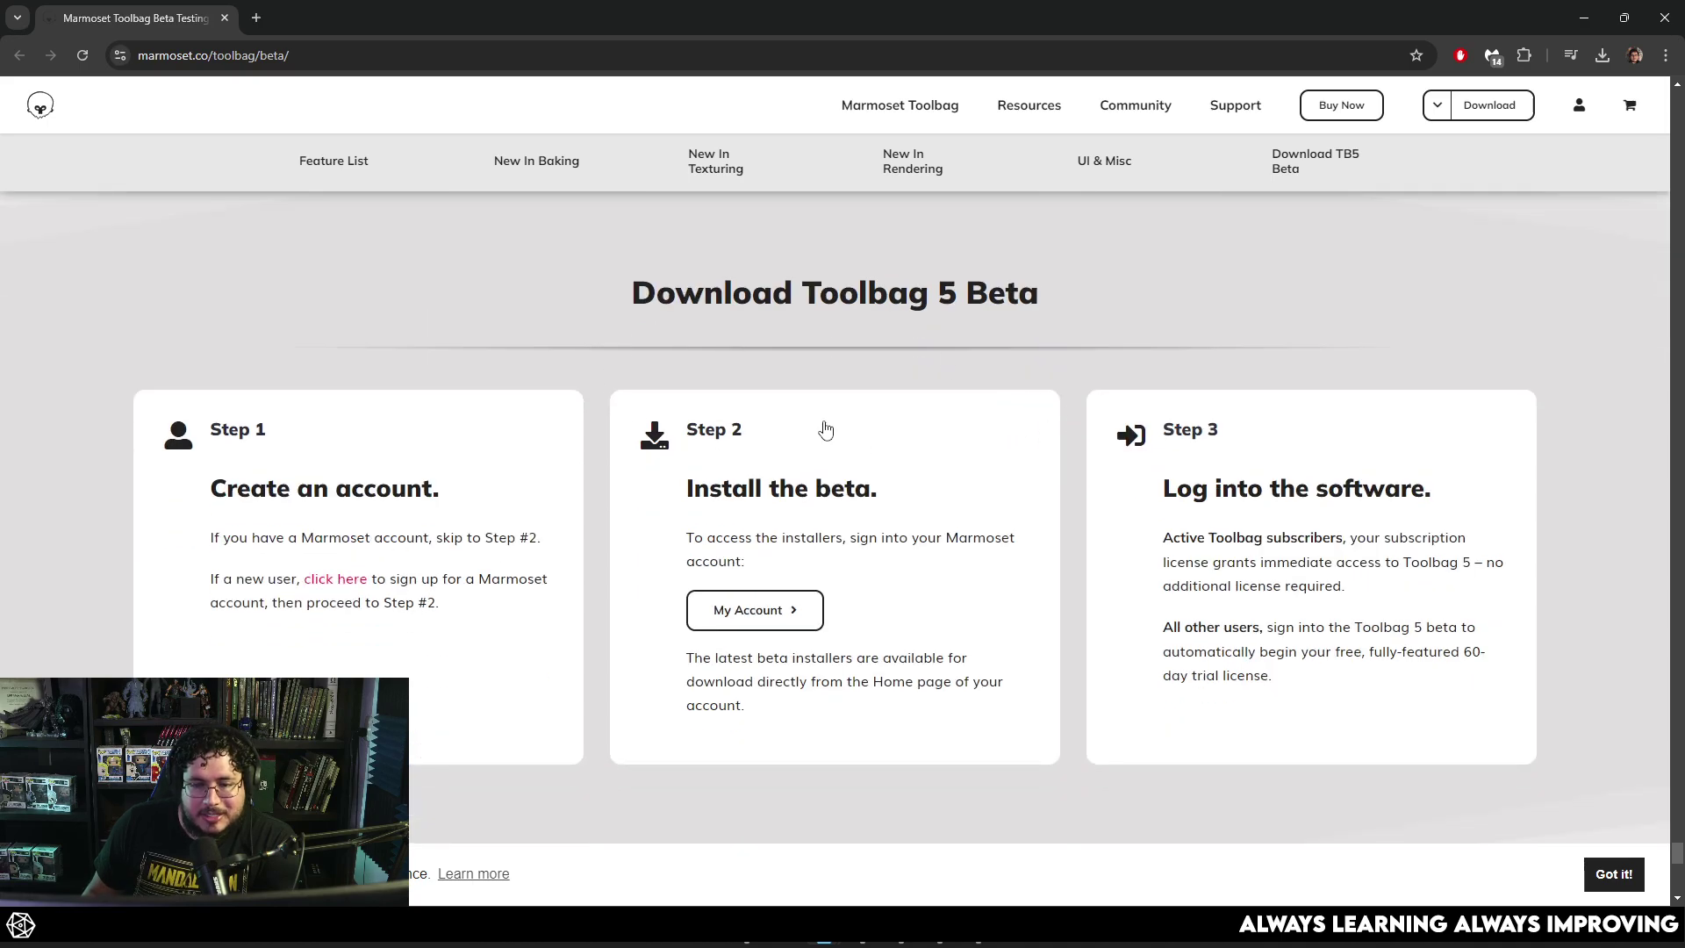
scroll(825, 429, down, 1)
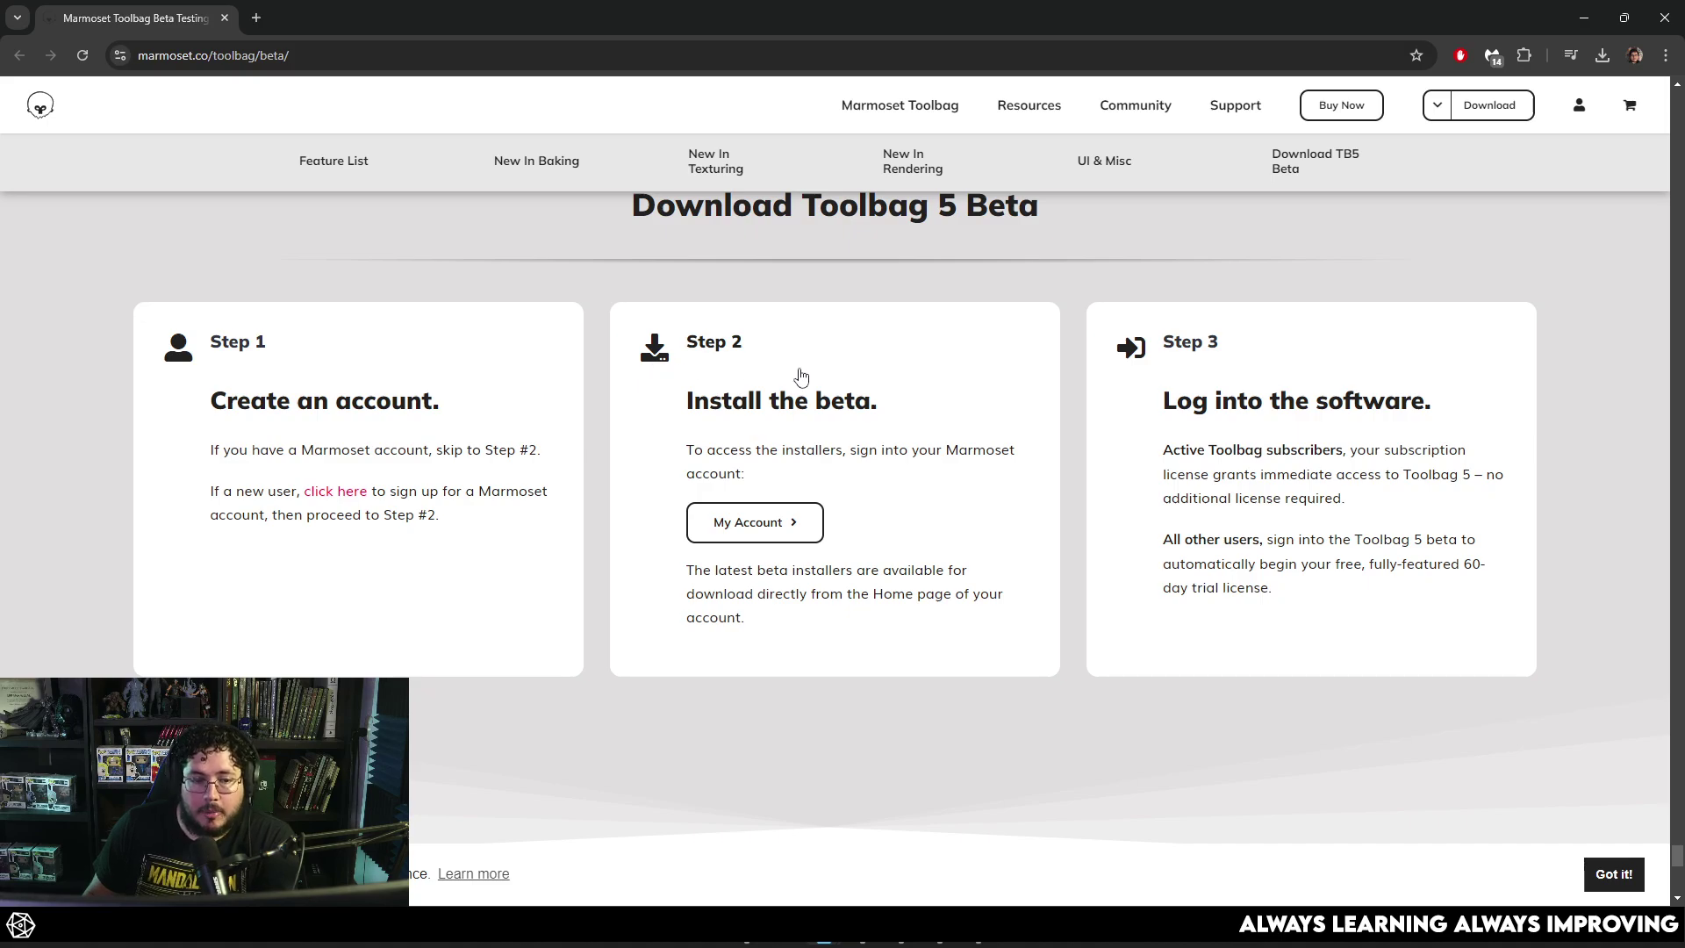
Switch to Marmoset Toolbag, select the spot light high above the character, and move and rotate it to relight the character.
click(861, 932)
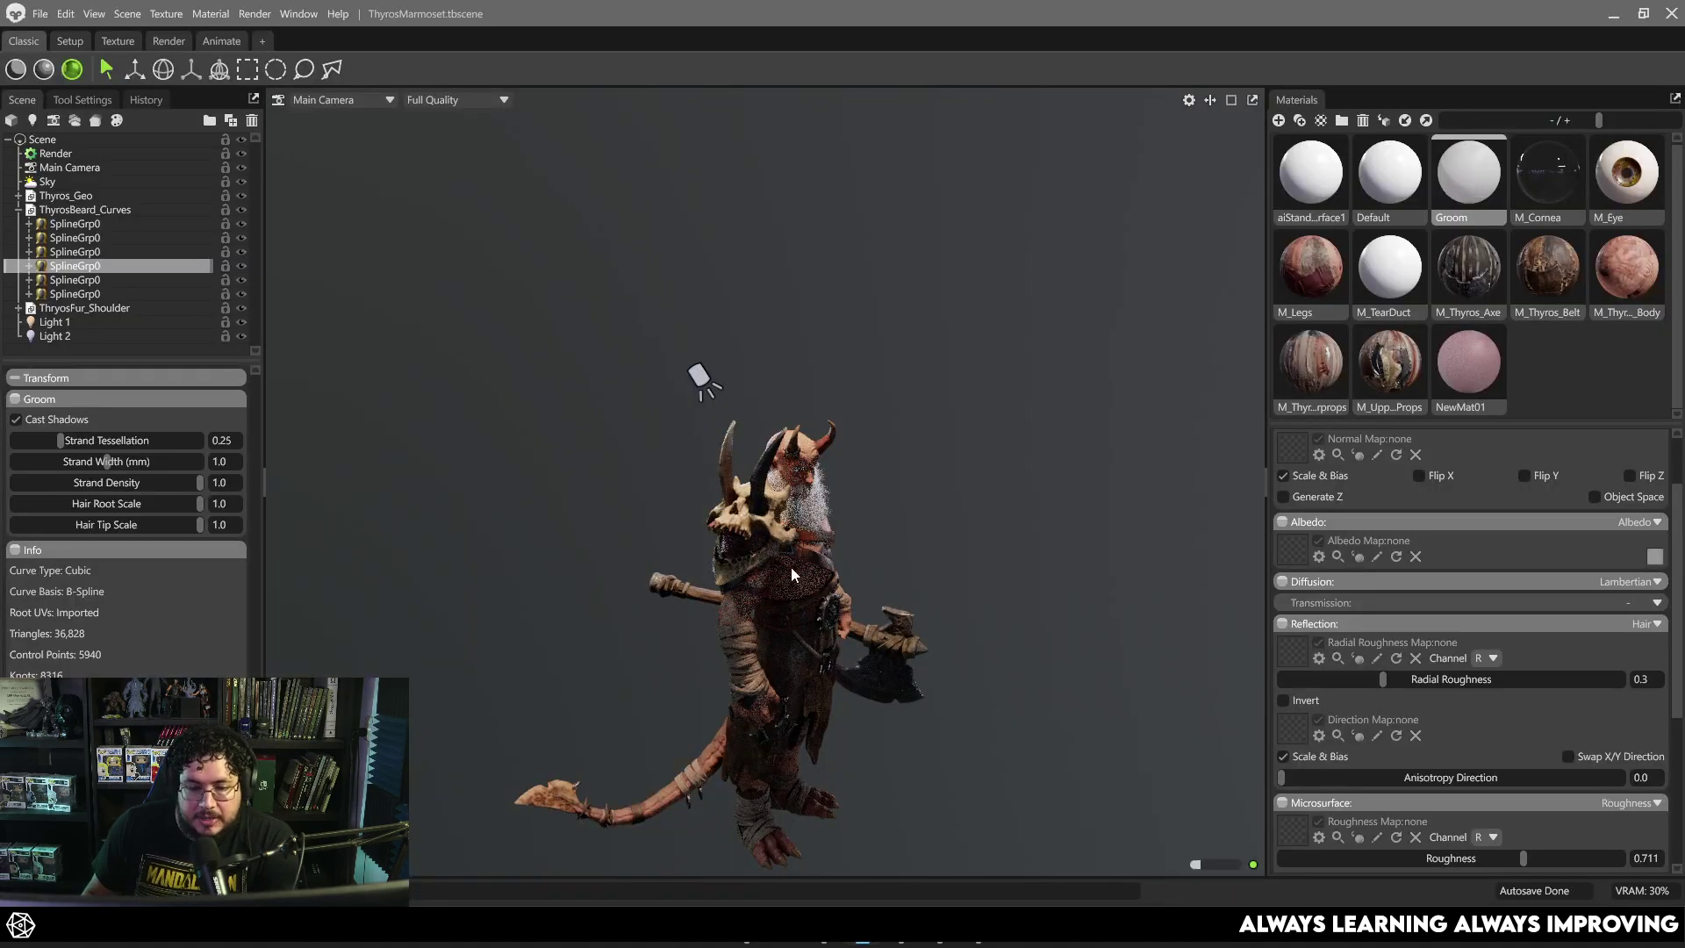
alt+drag(963, 588, 955, 497)
alt+right_drag(955, 497, 1049, 575)
alt+drag(1047, 574, 628, 397)
alt+right_drag(629, 397, 416, 355)
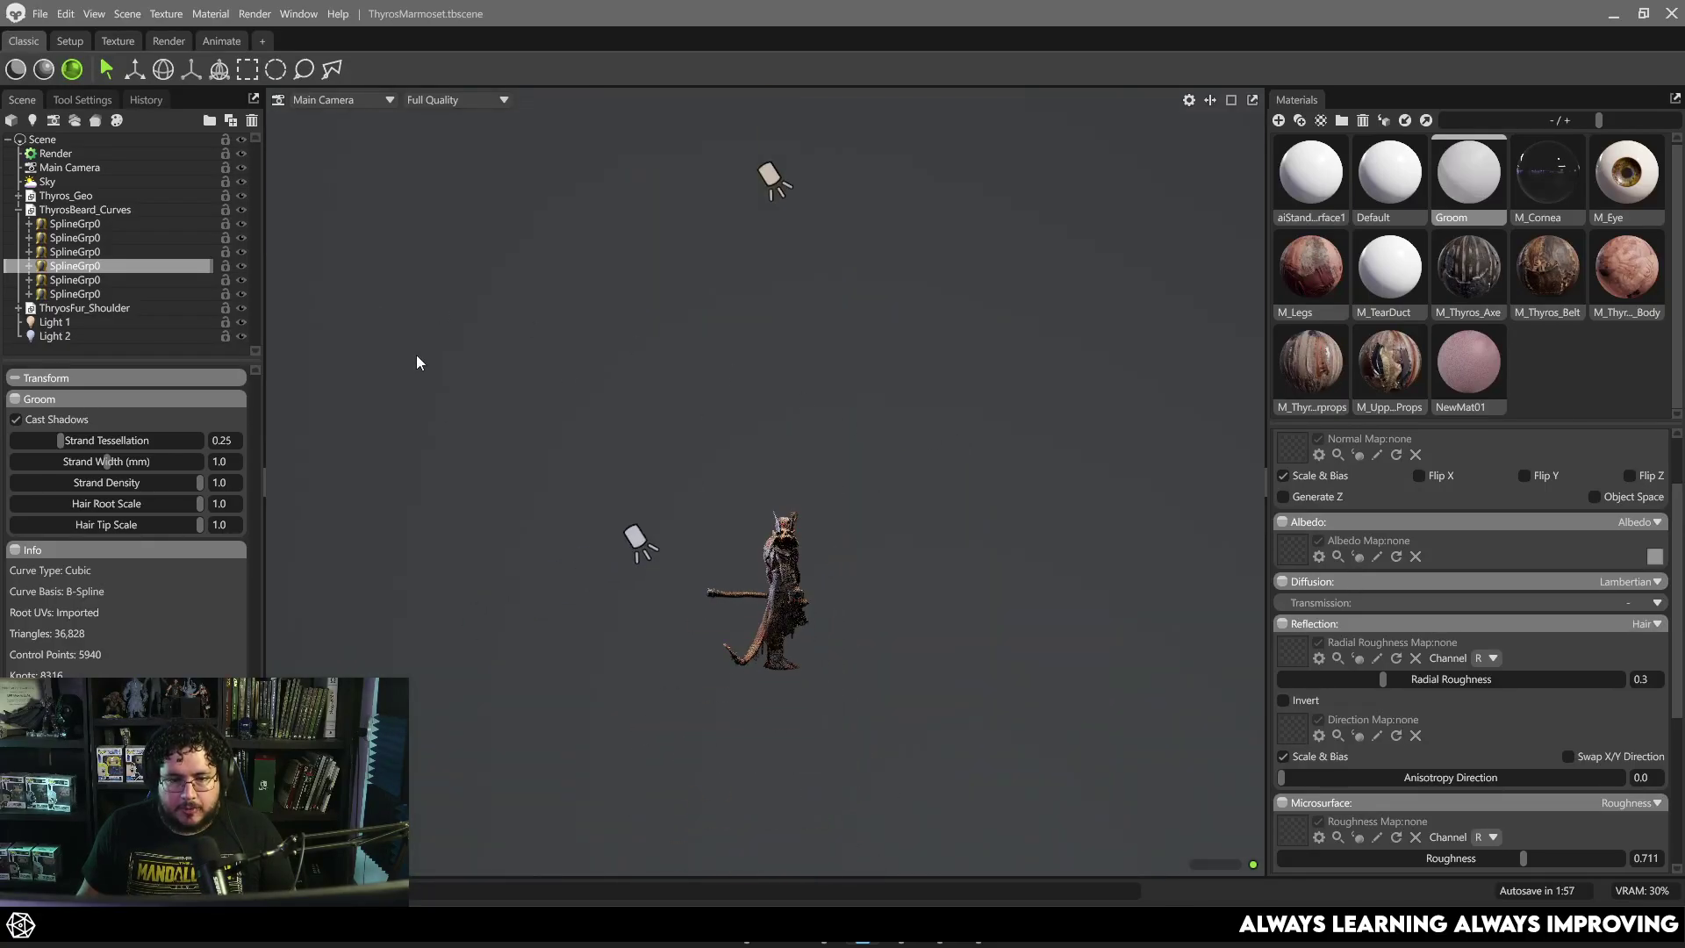
click(763, 181)
key(w)
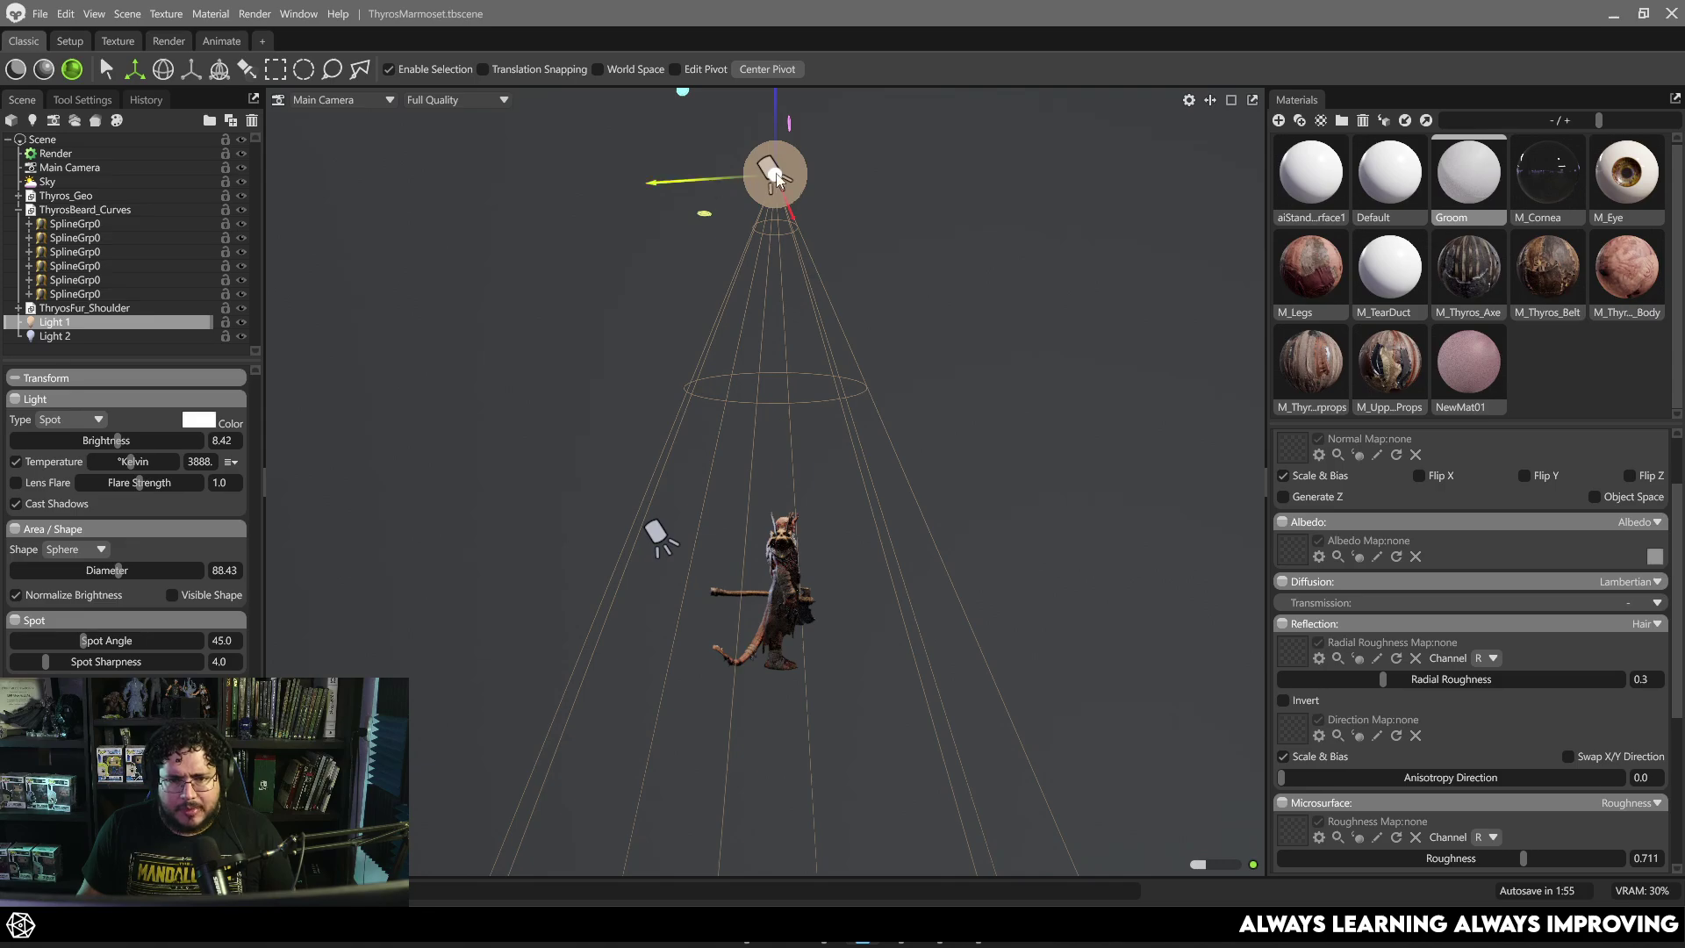
drag(775, 179, 857, 357)
key(e)
alt+right_drag(858, 357, 1050, 514)
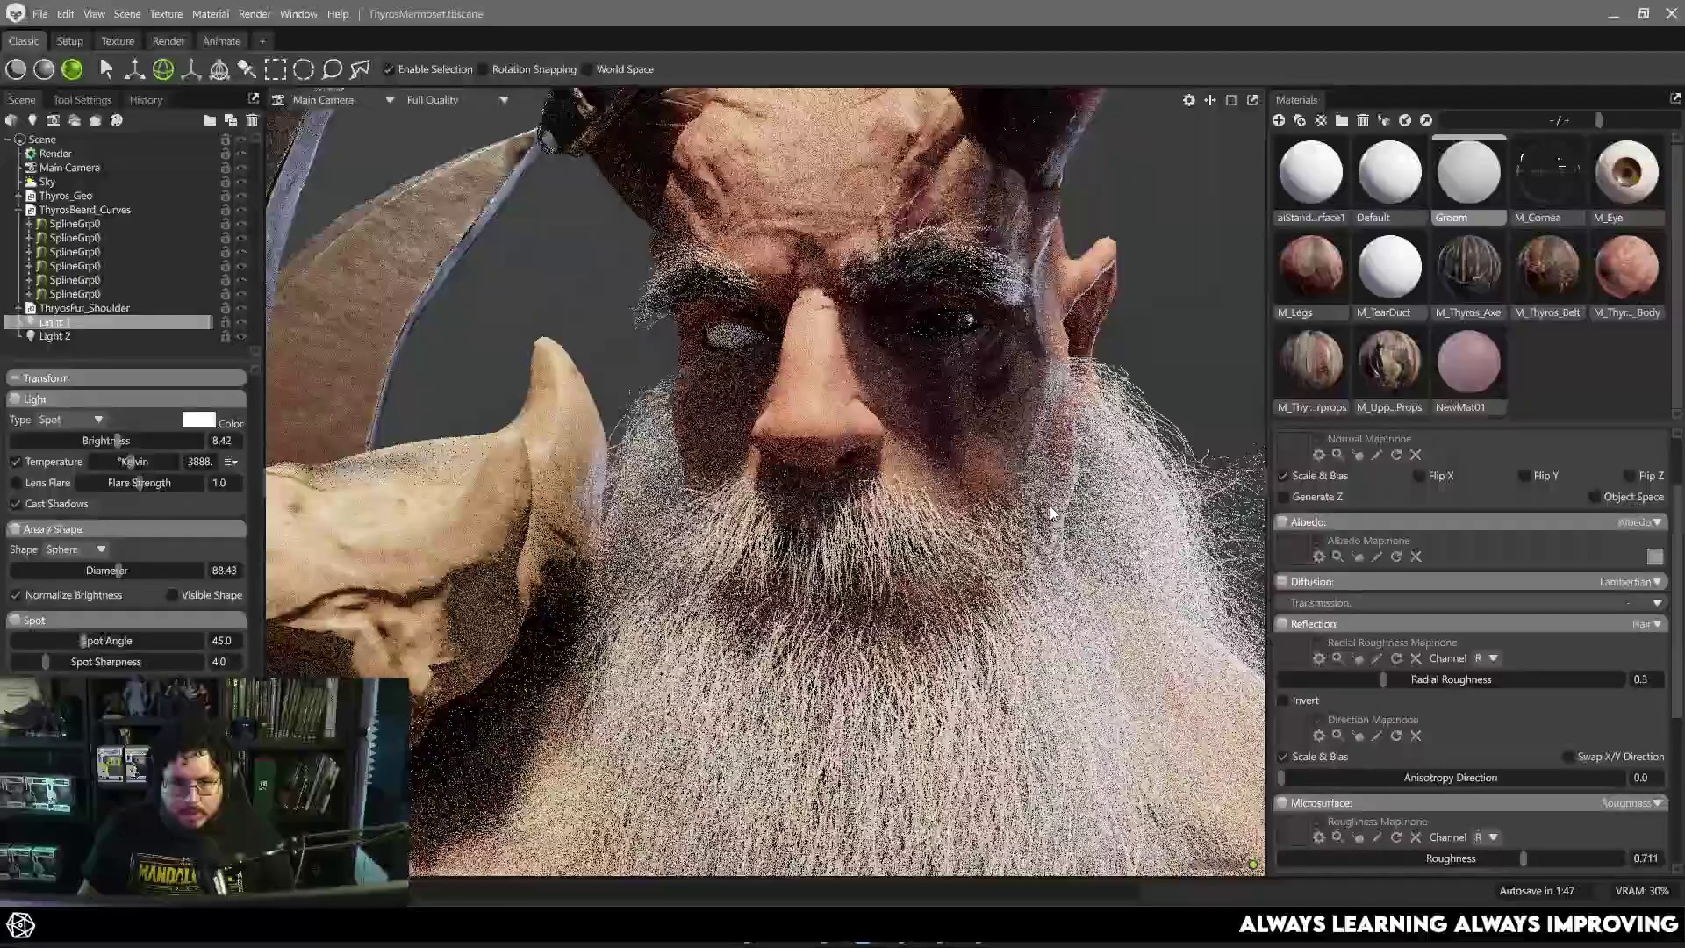
Frame the character's upper body and set the temperature of Light 1 to about 4485 K.
scroll(850, 369, down, 8)
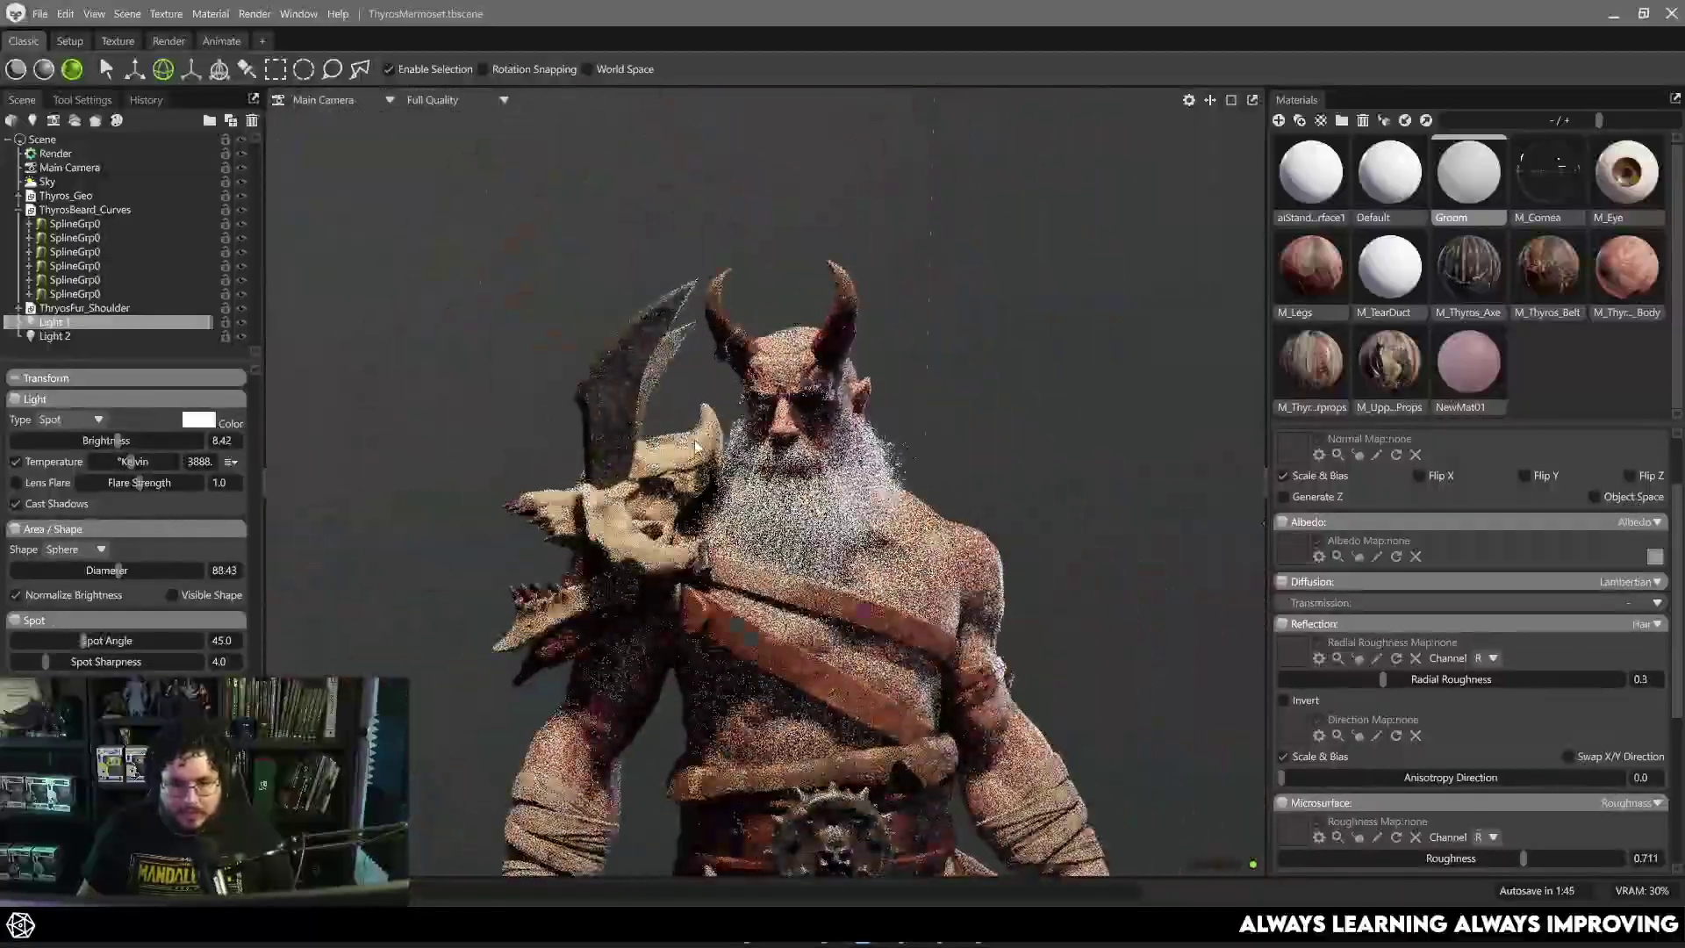
alt+middle_drag(695, 446, 680, 369)
scroll(680, 386, down, 6)
scroll(680, 395, up, 4)
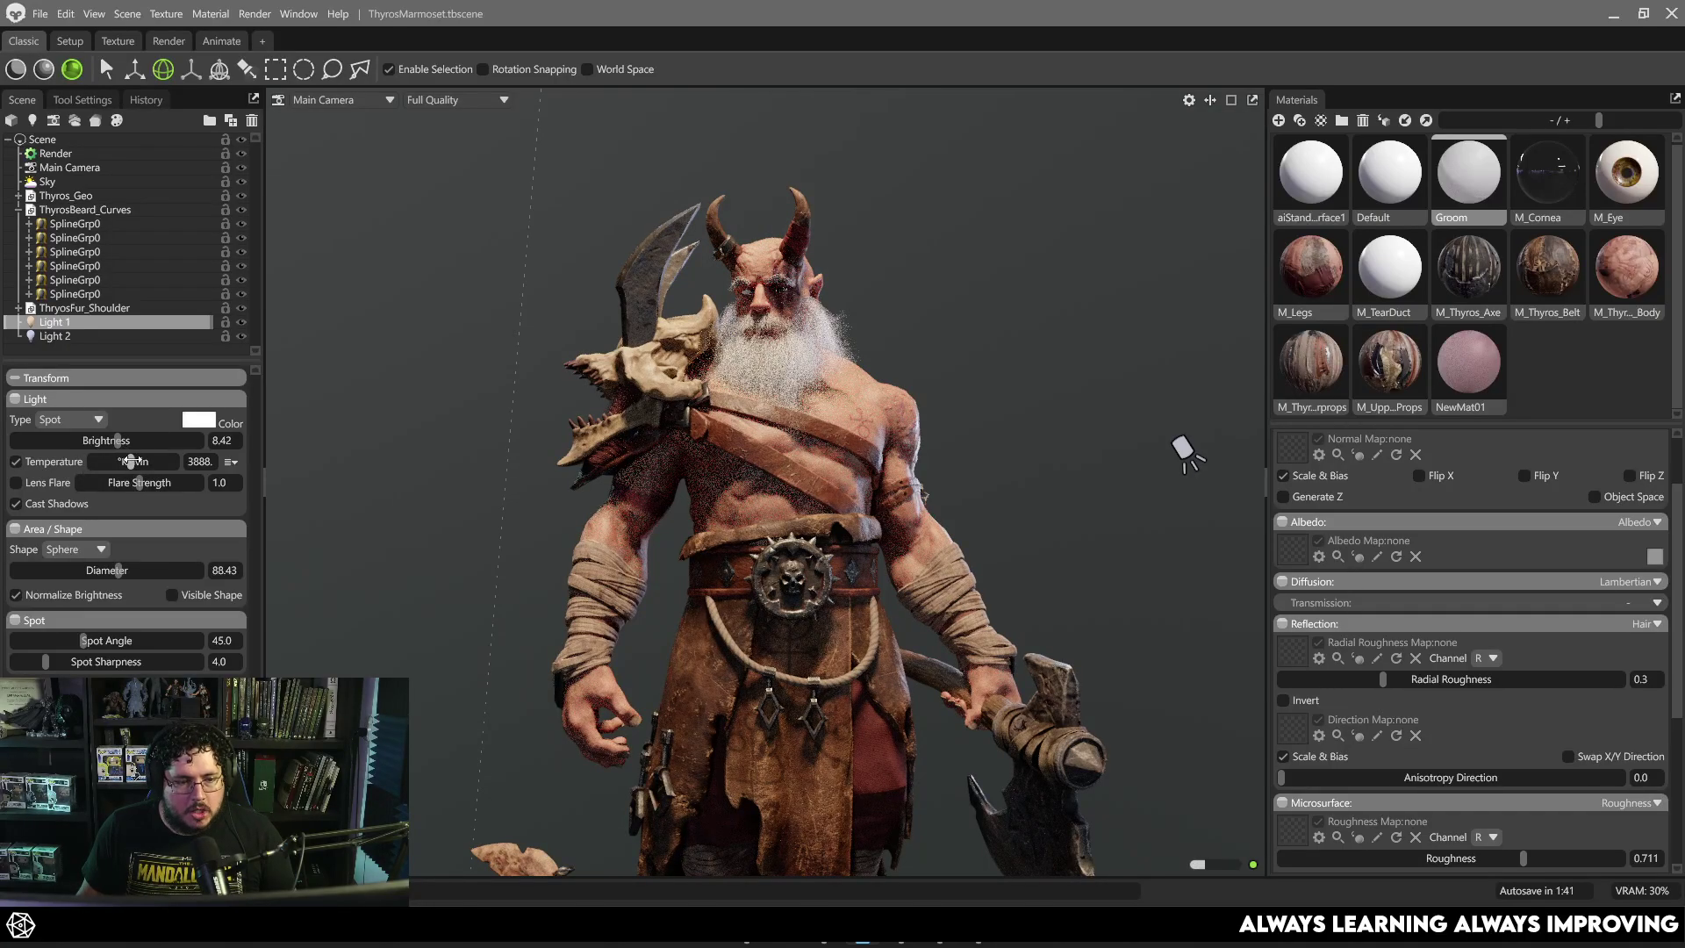
drag(130, 462, 138, 461)
Review the relit character from several distances and angles while the ray-traced viewport resolves.
scroll(802, 447, down, 3)
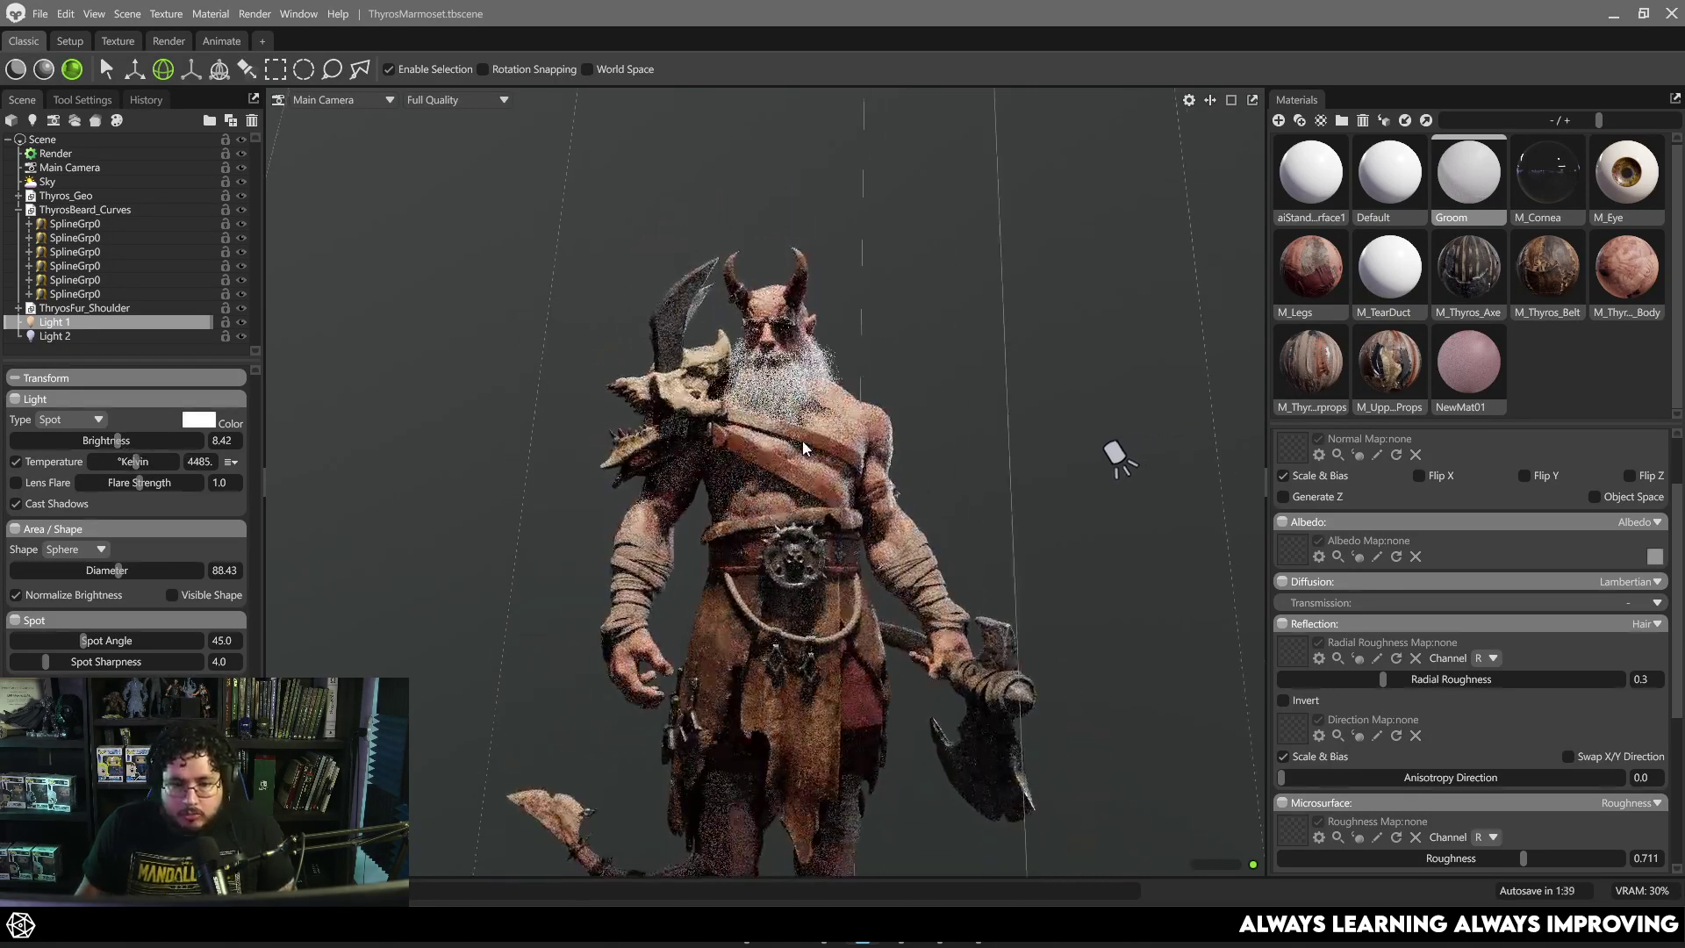
scroll(781, 456, up, 3)
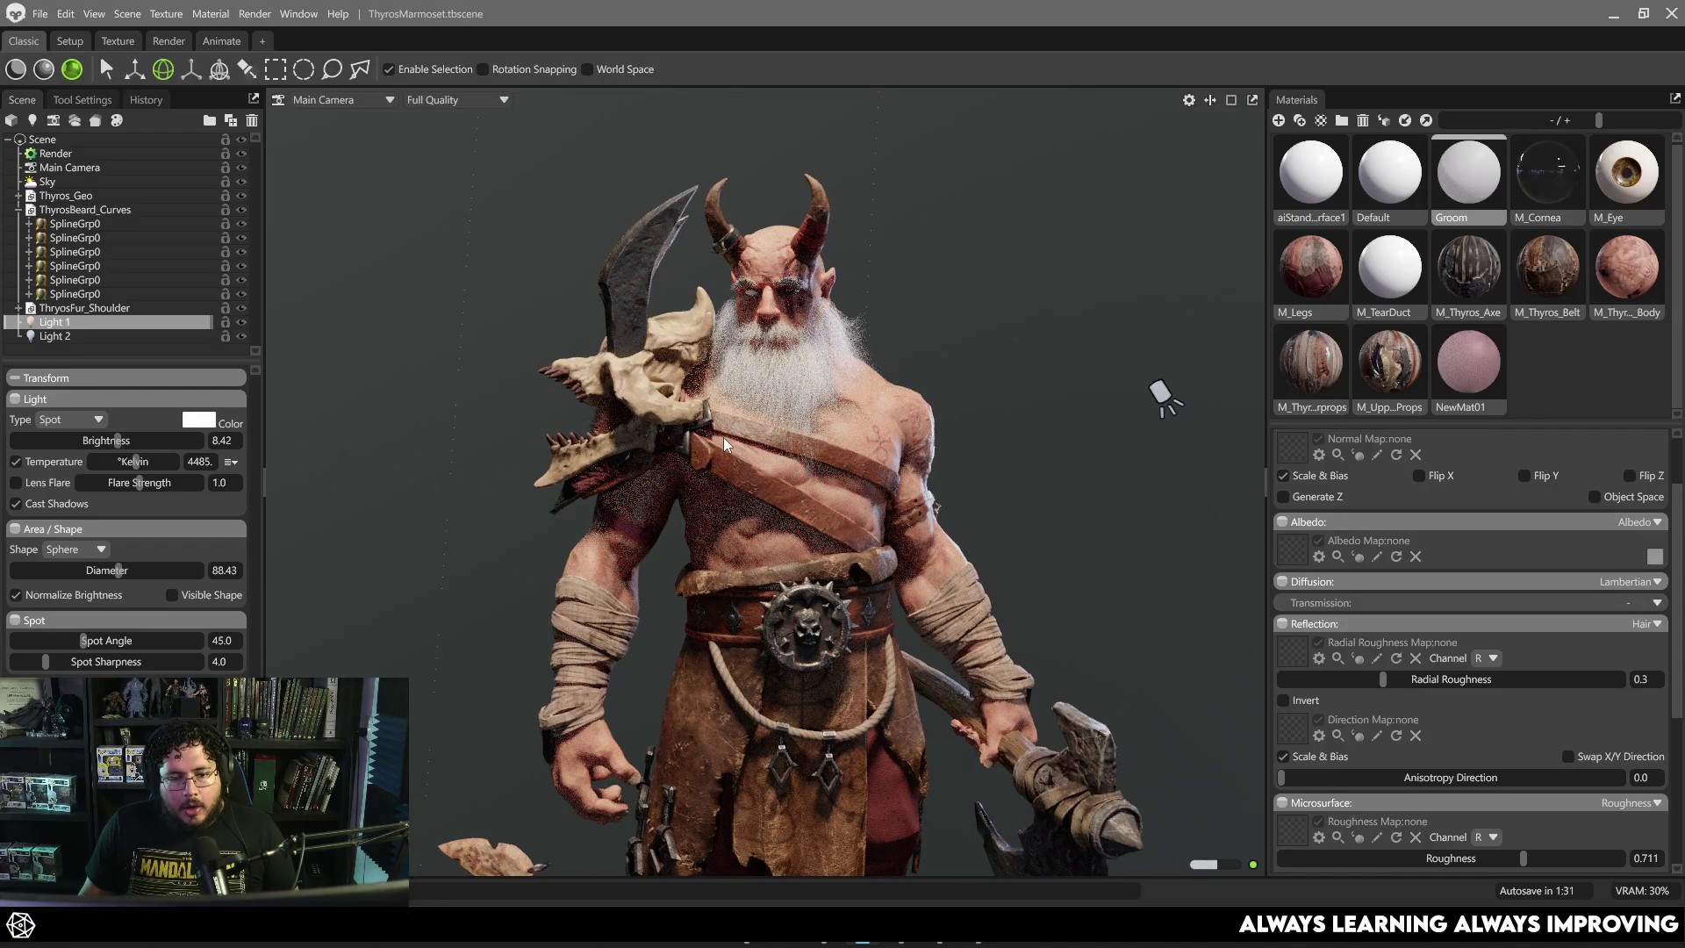
mouse_move(723, 437)
alt+mouse_down()
mouse_move(936, 440)
mouse_move(721, 443)
alt+mouse_up()
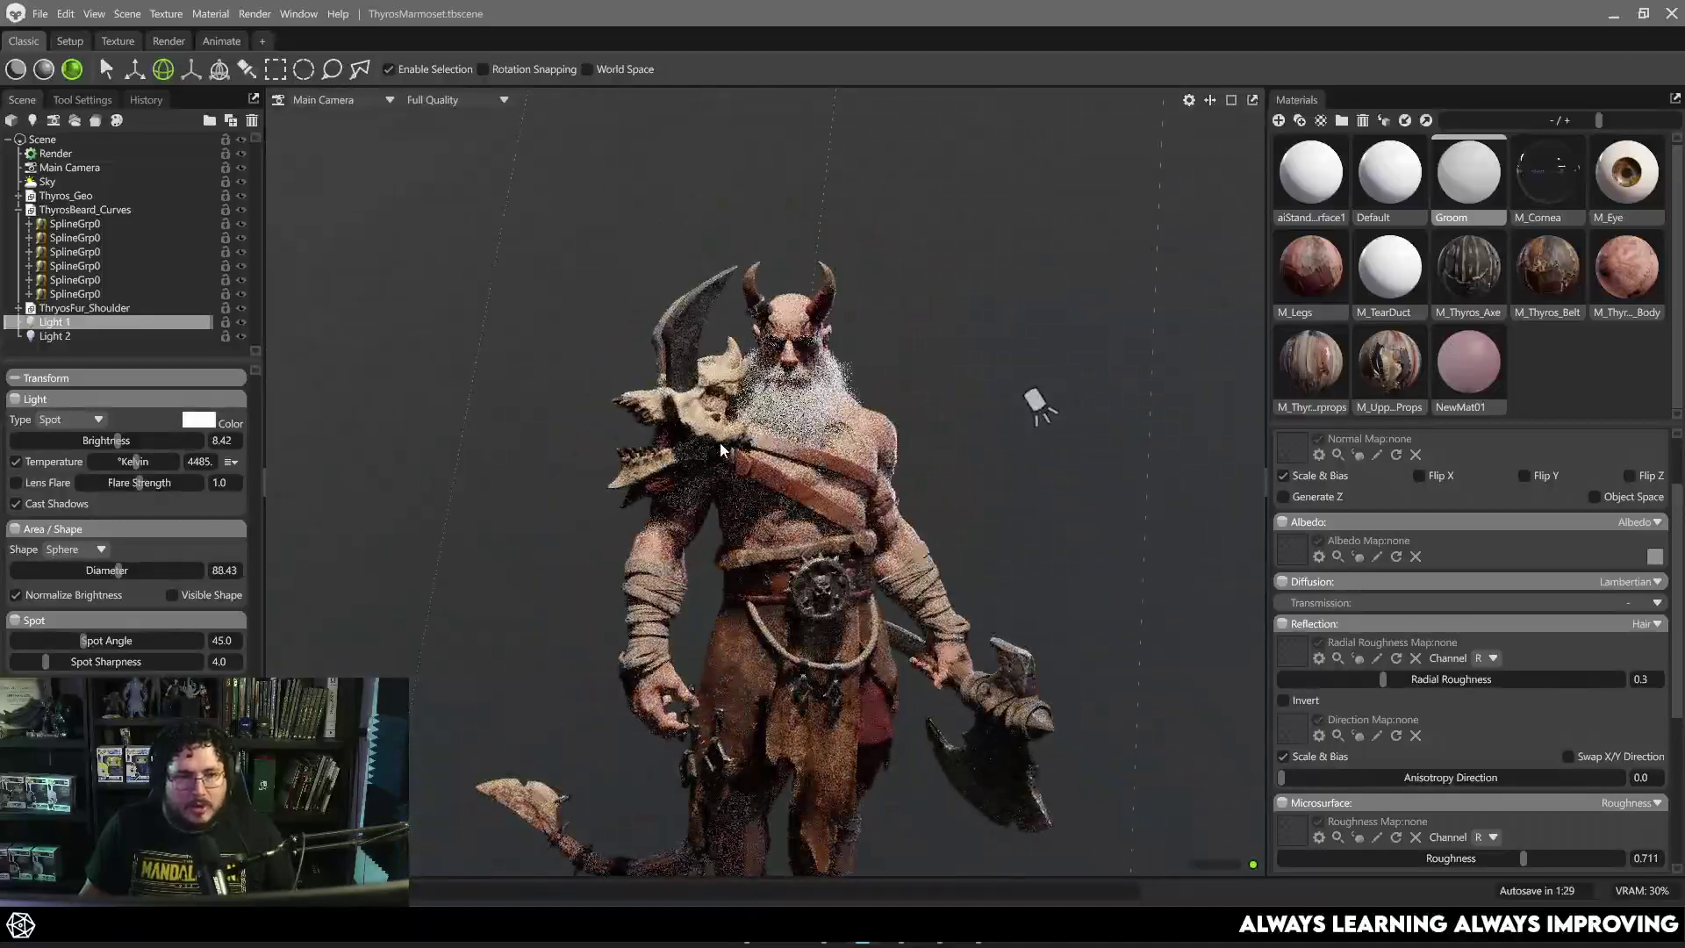
scroll(835, 458, up, 2)
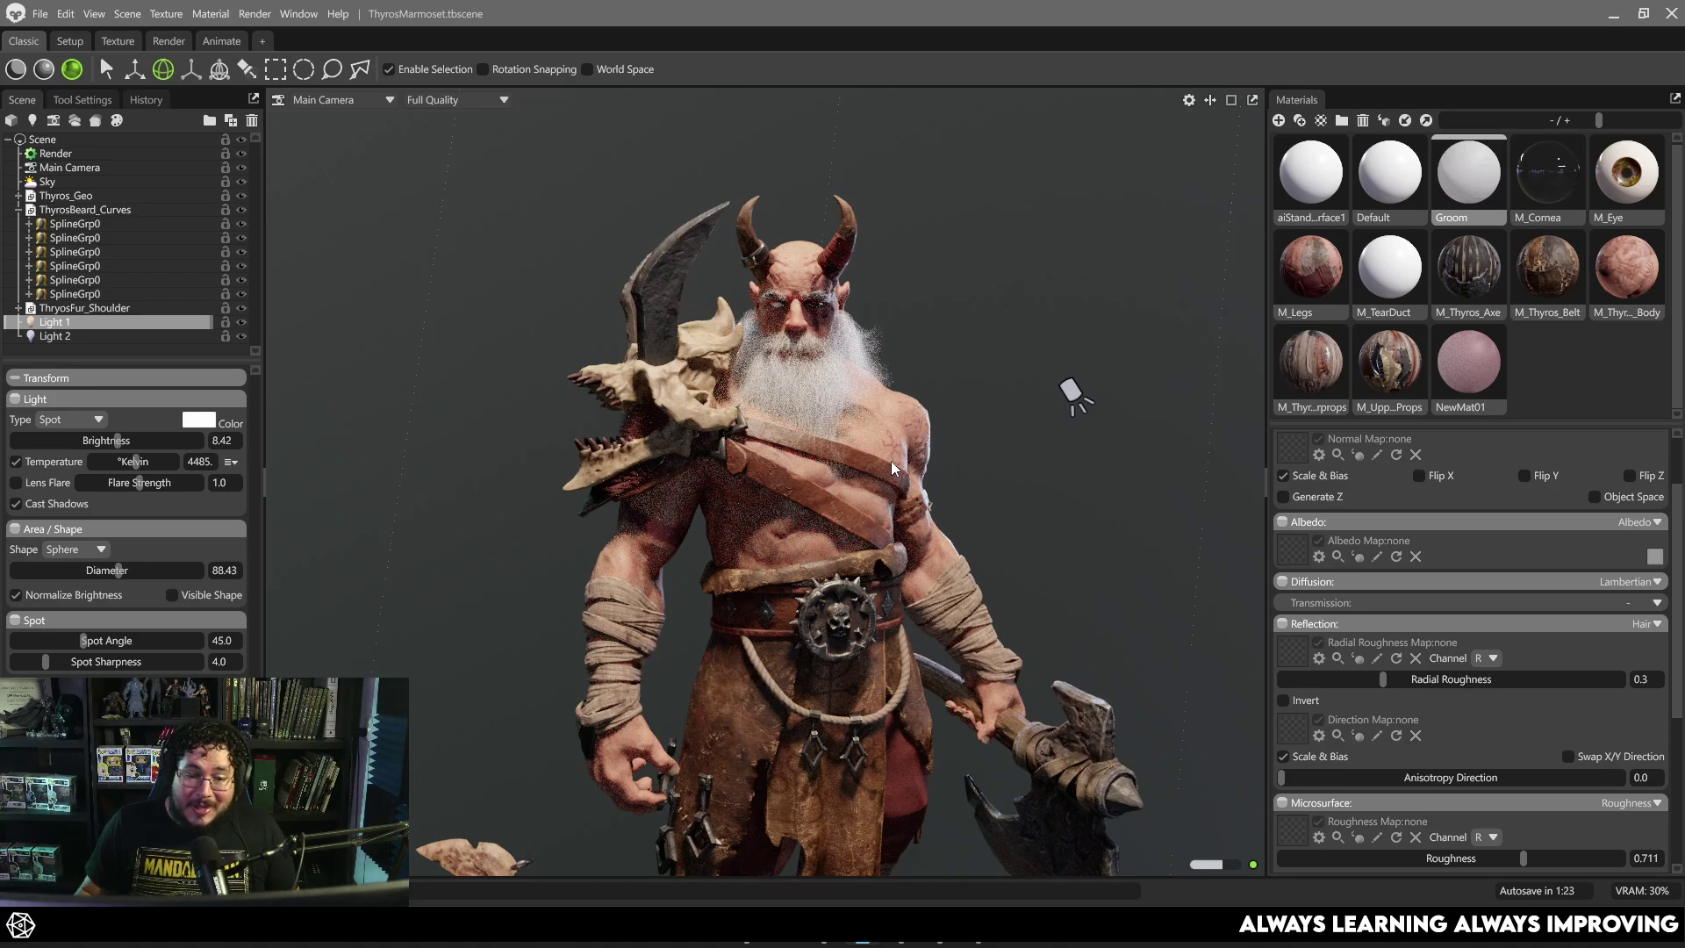
drag(825, 529, 898, 537)
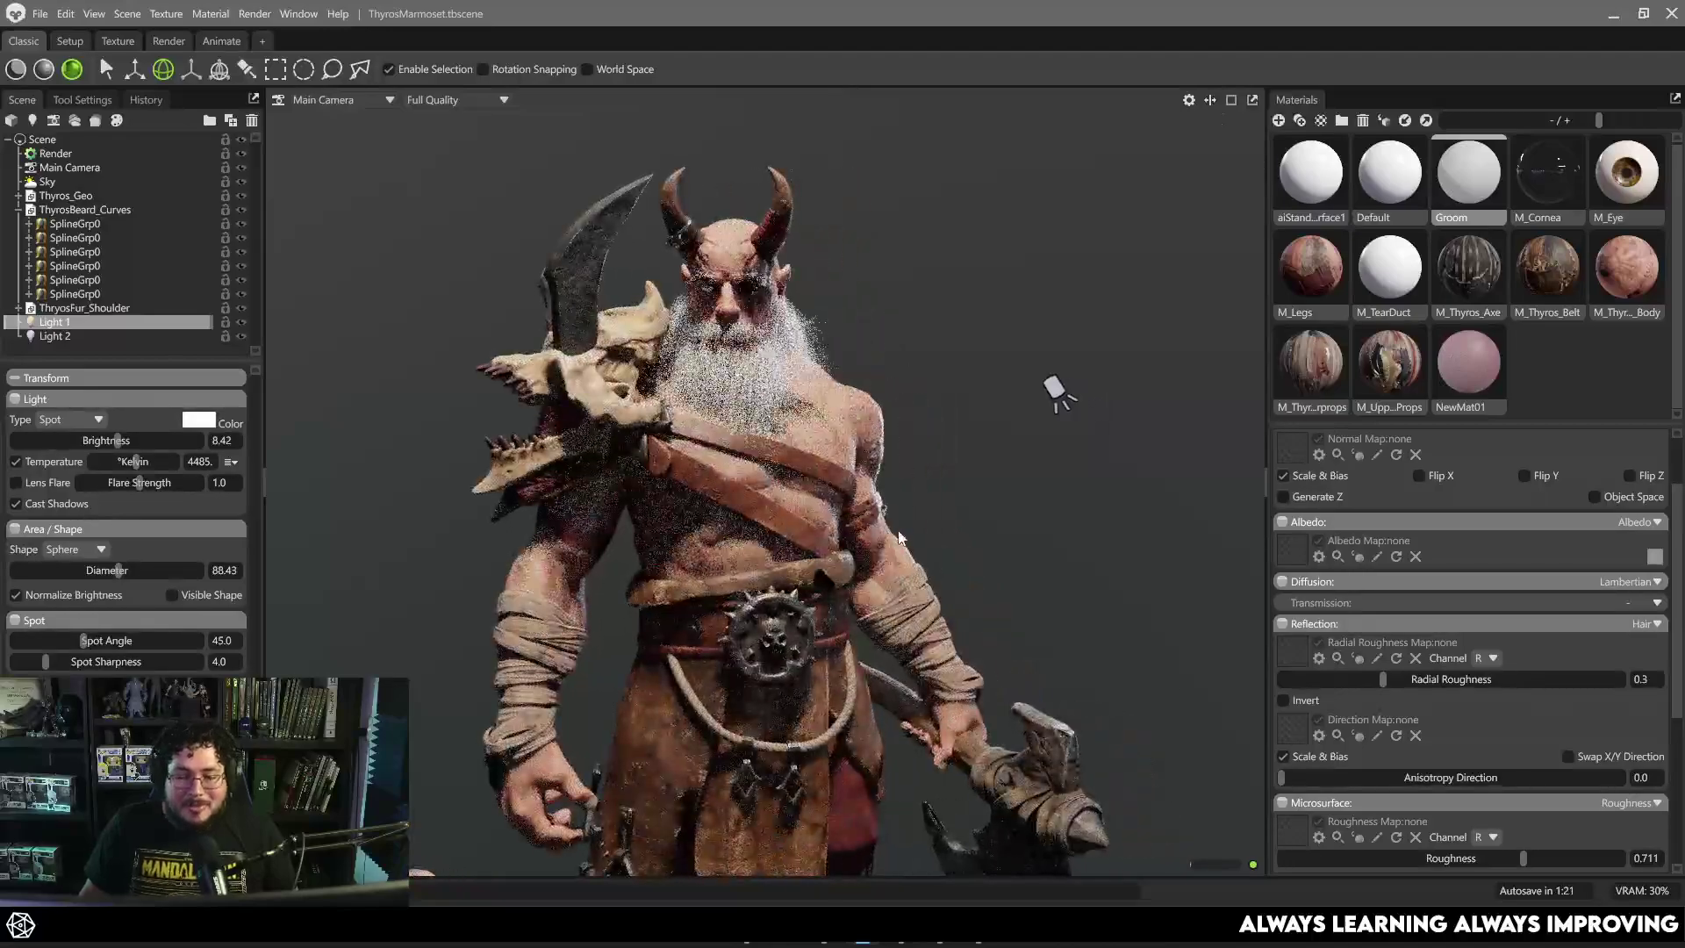